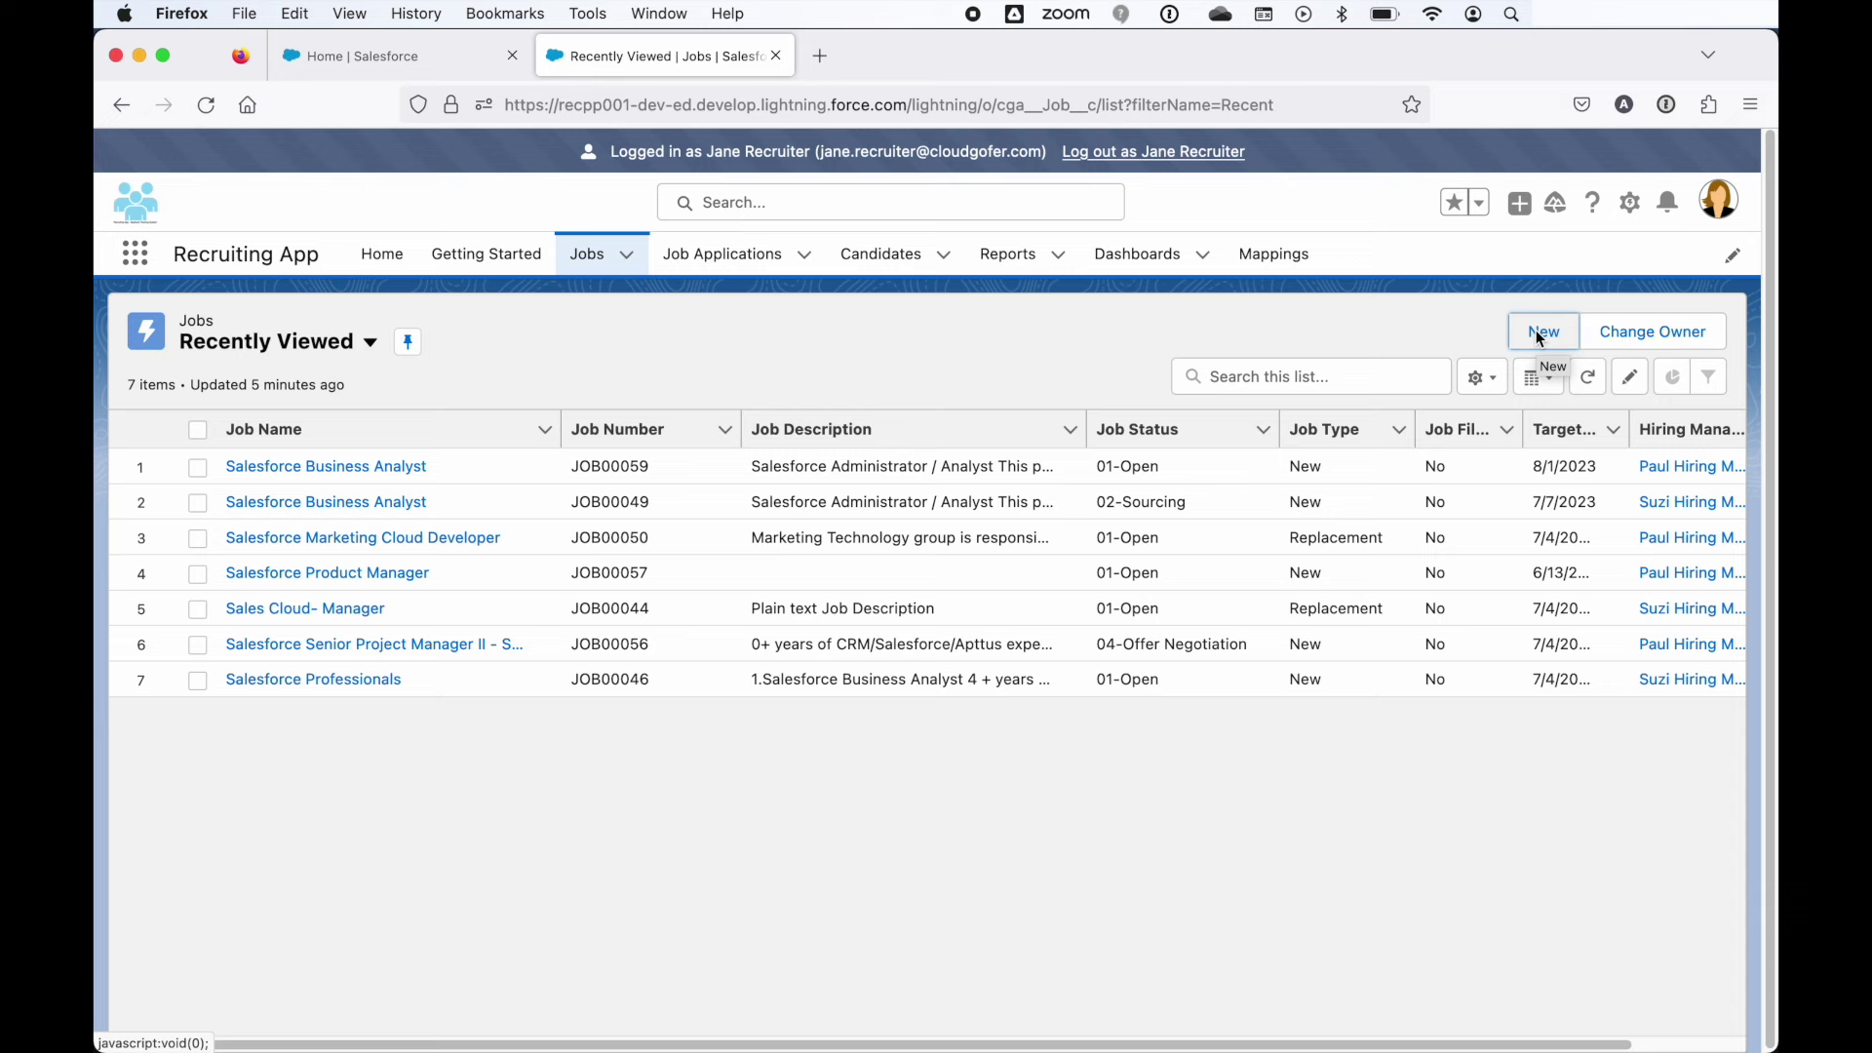
Start a new job record named "Salesforce Business Analyst" and set its Date Posted to 7/11/2023
click(1540, 336)
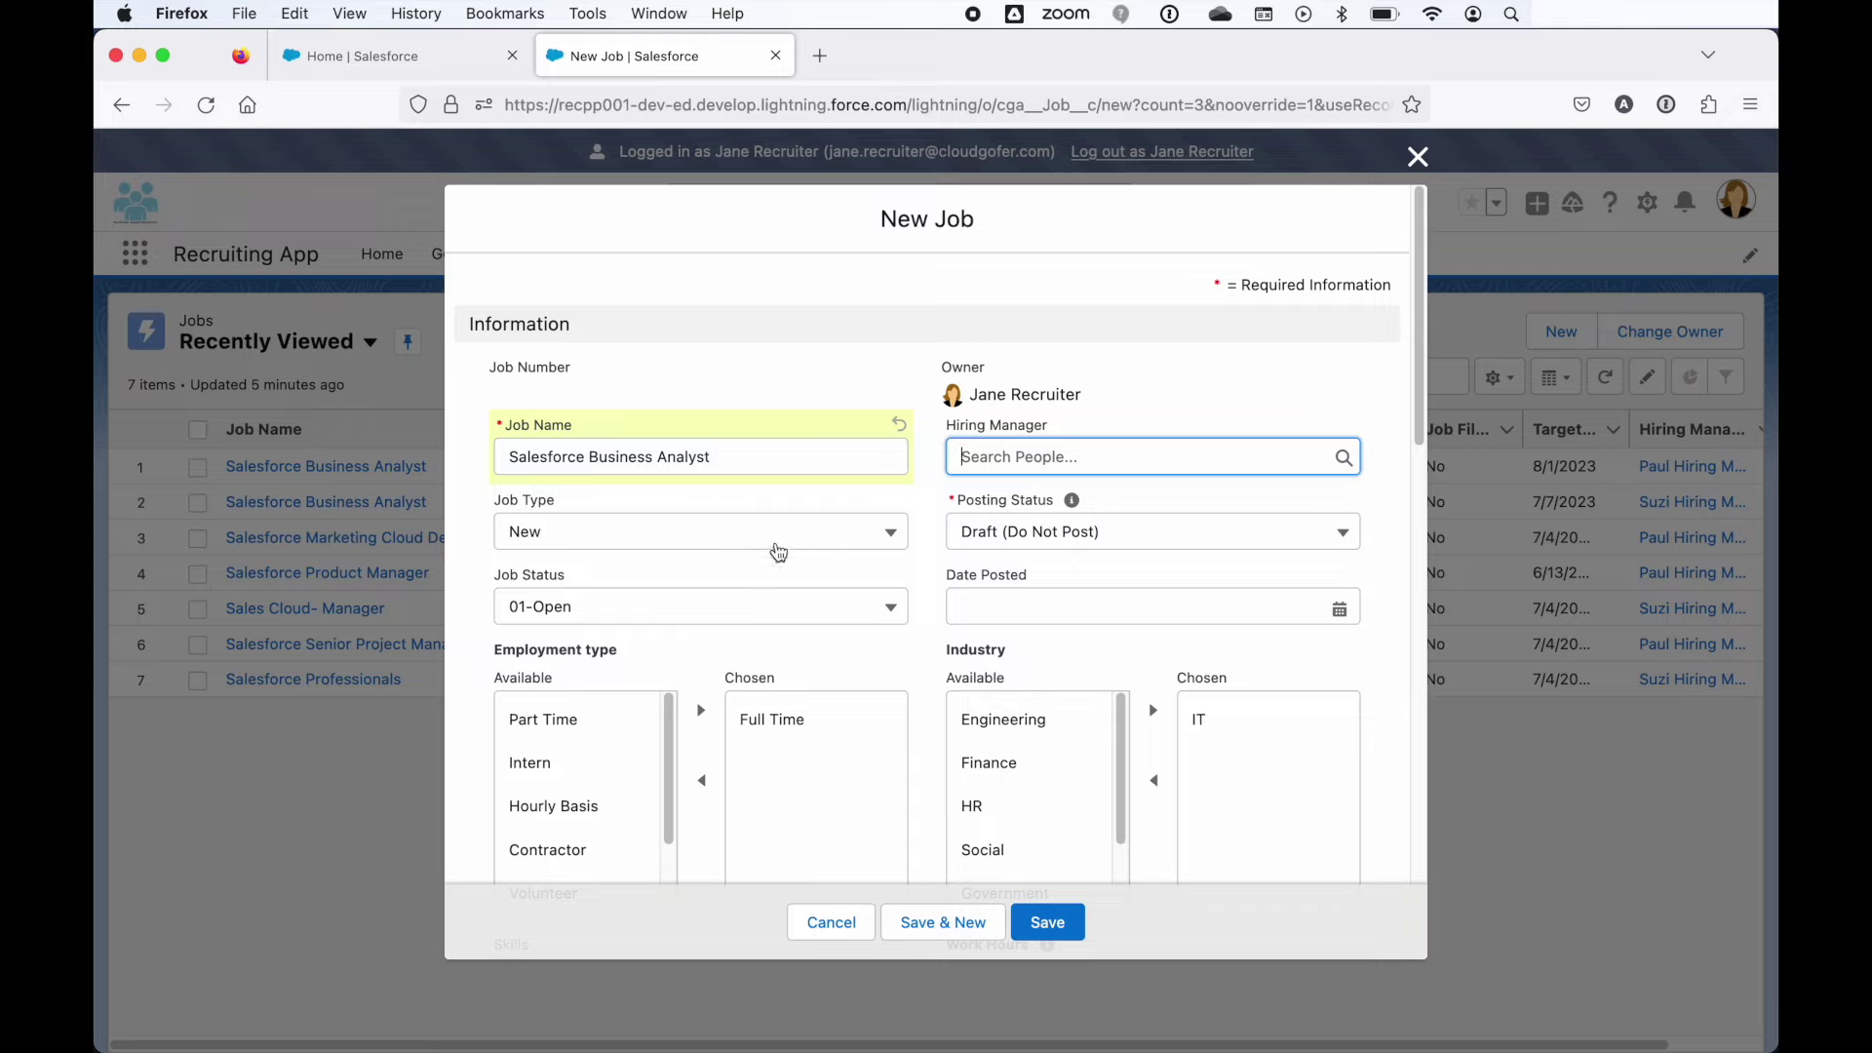
click(778, 552)
click(778, 552)
click(1016, 545)
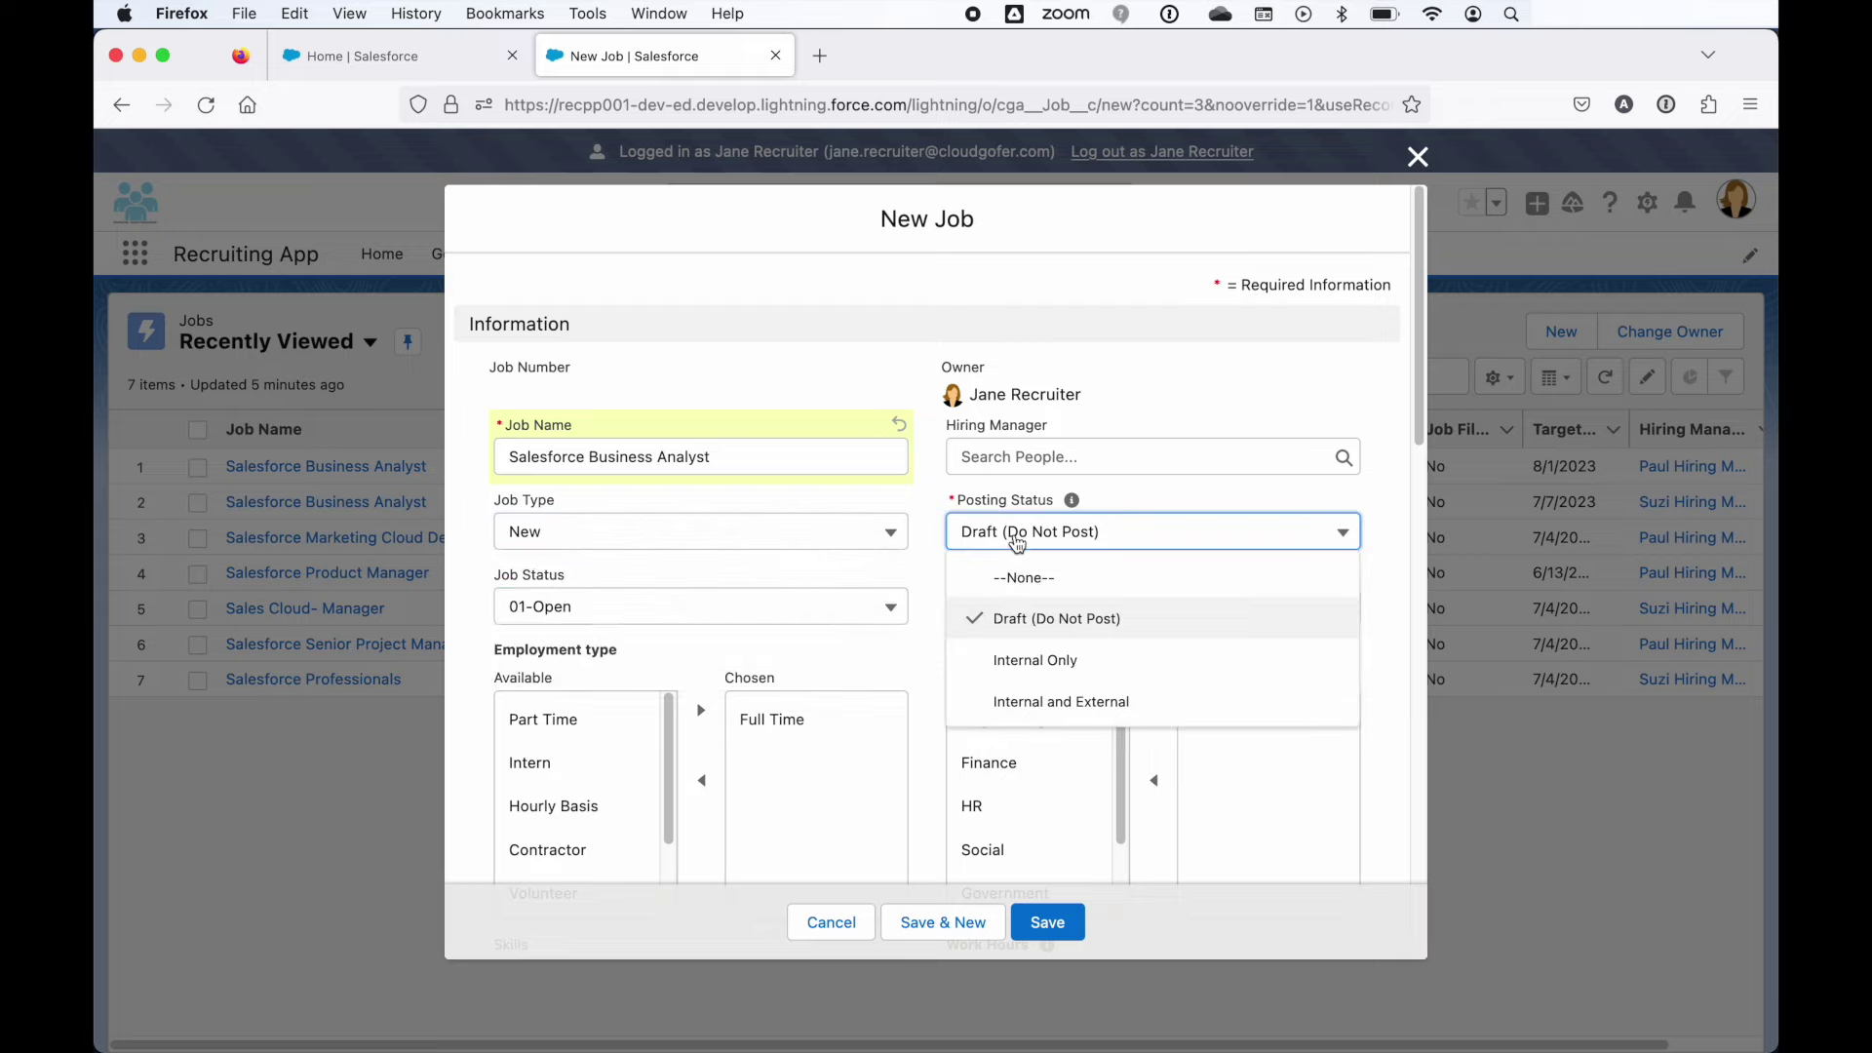
click(1016, 545)
click(747, 609)
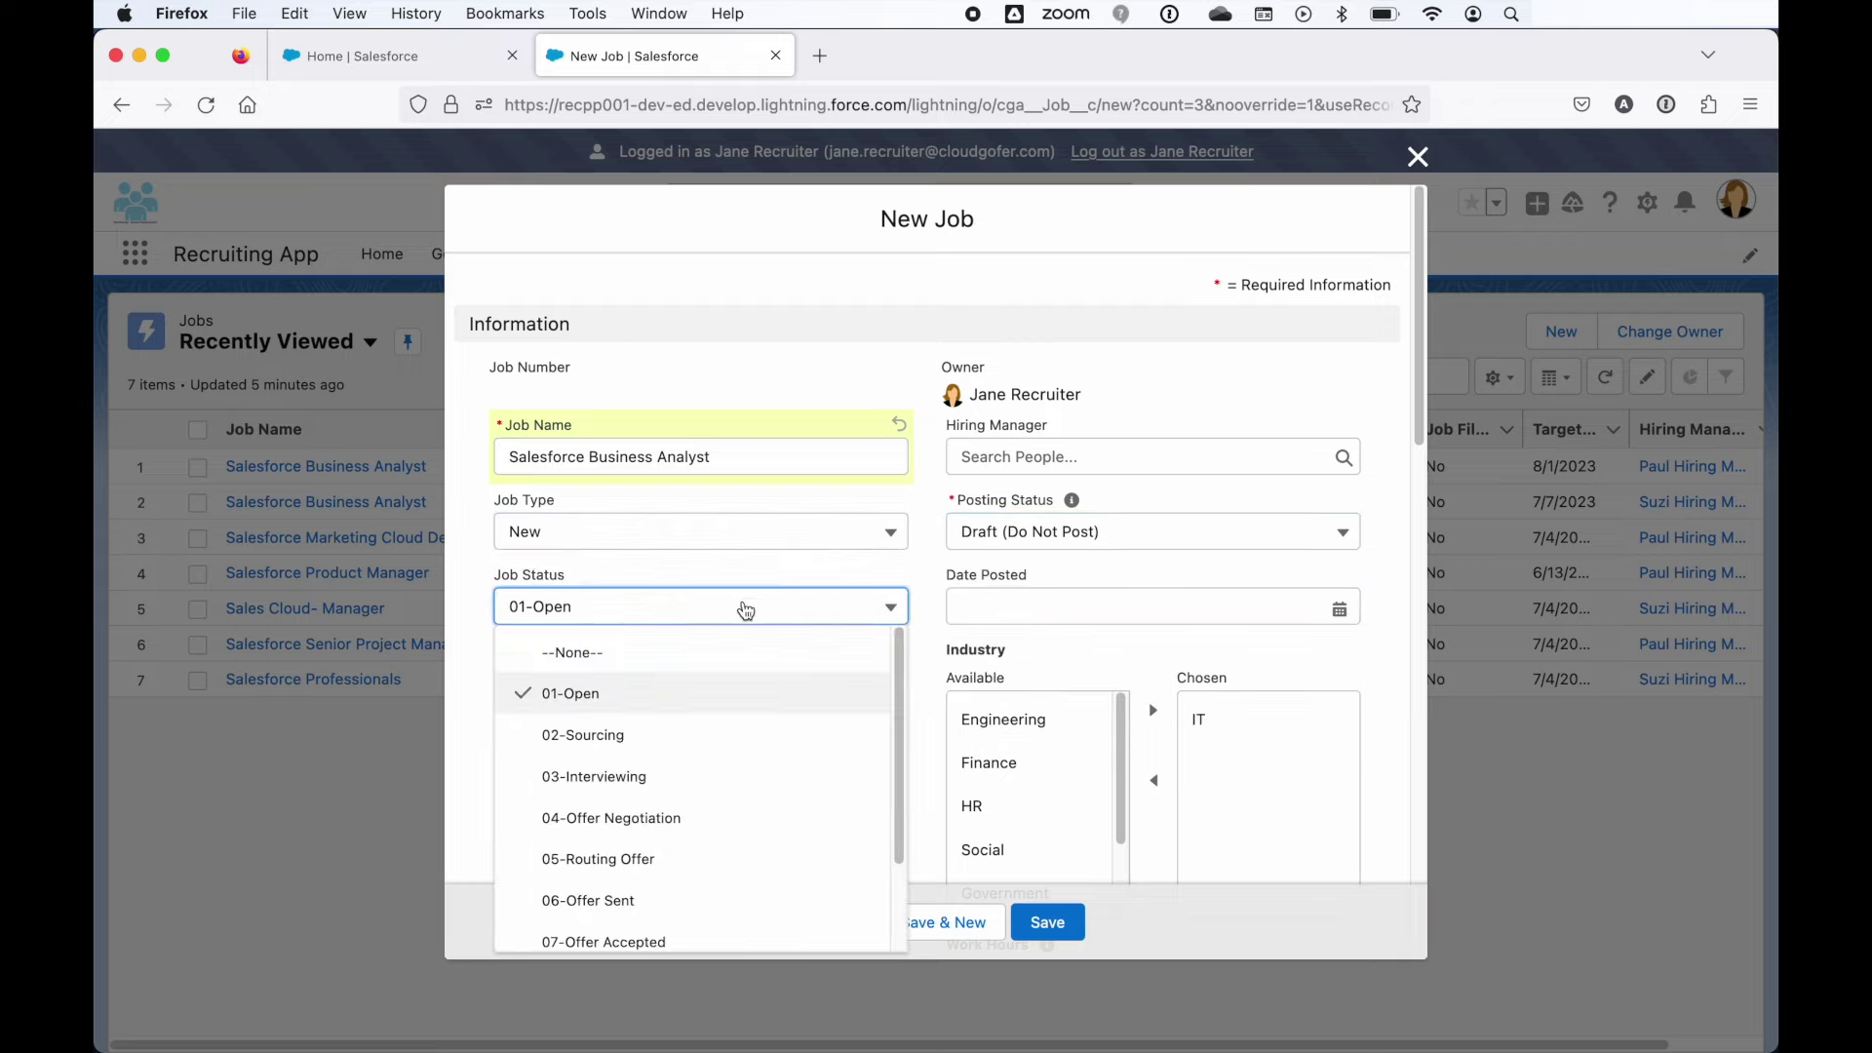
click(747, 609)
click(1000, 604)
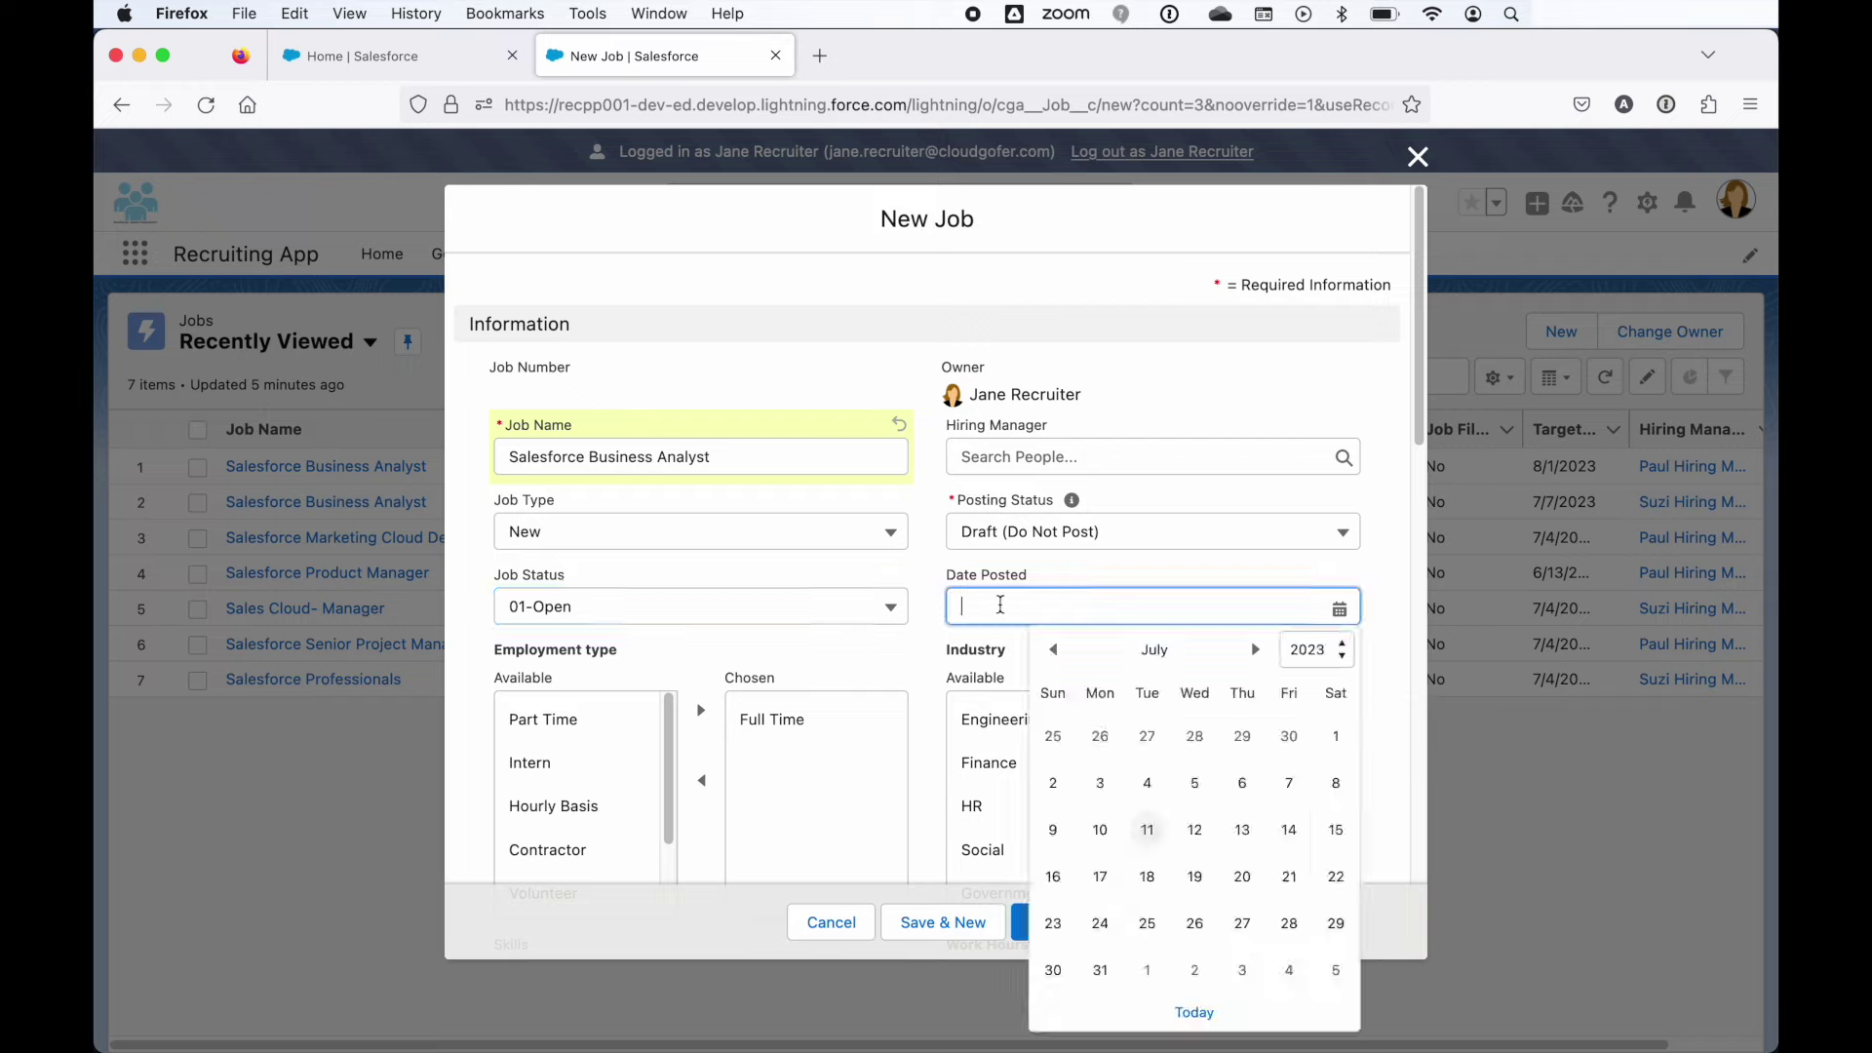
click(1148, 830)
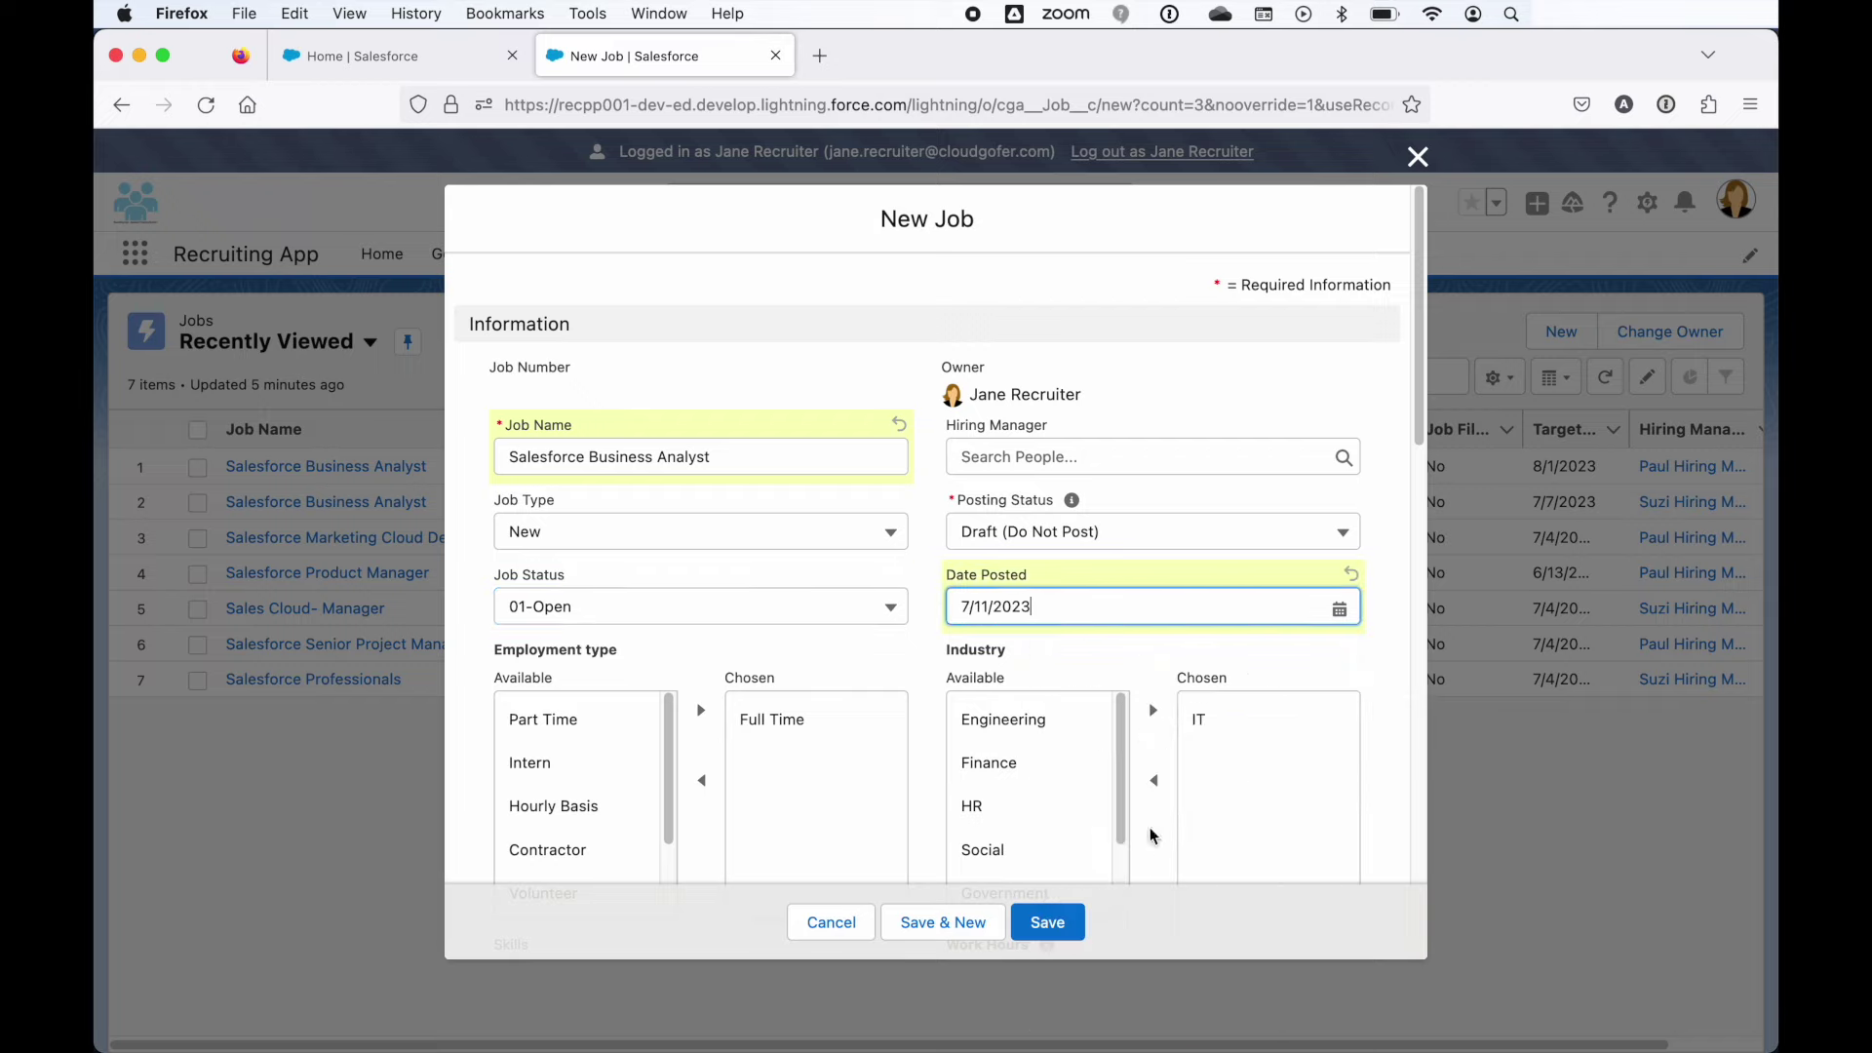
Enter "Salesforce, Business Analysis, Excel" as the job's skills and "Budgeted" as its internal job comment
scroll(824, 729, down, 3)
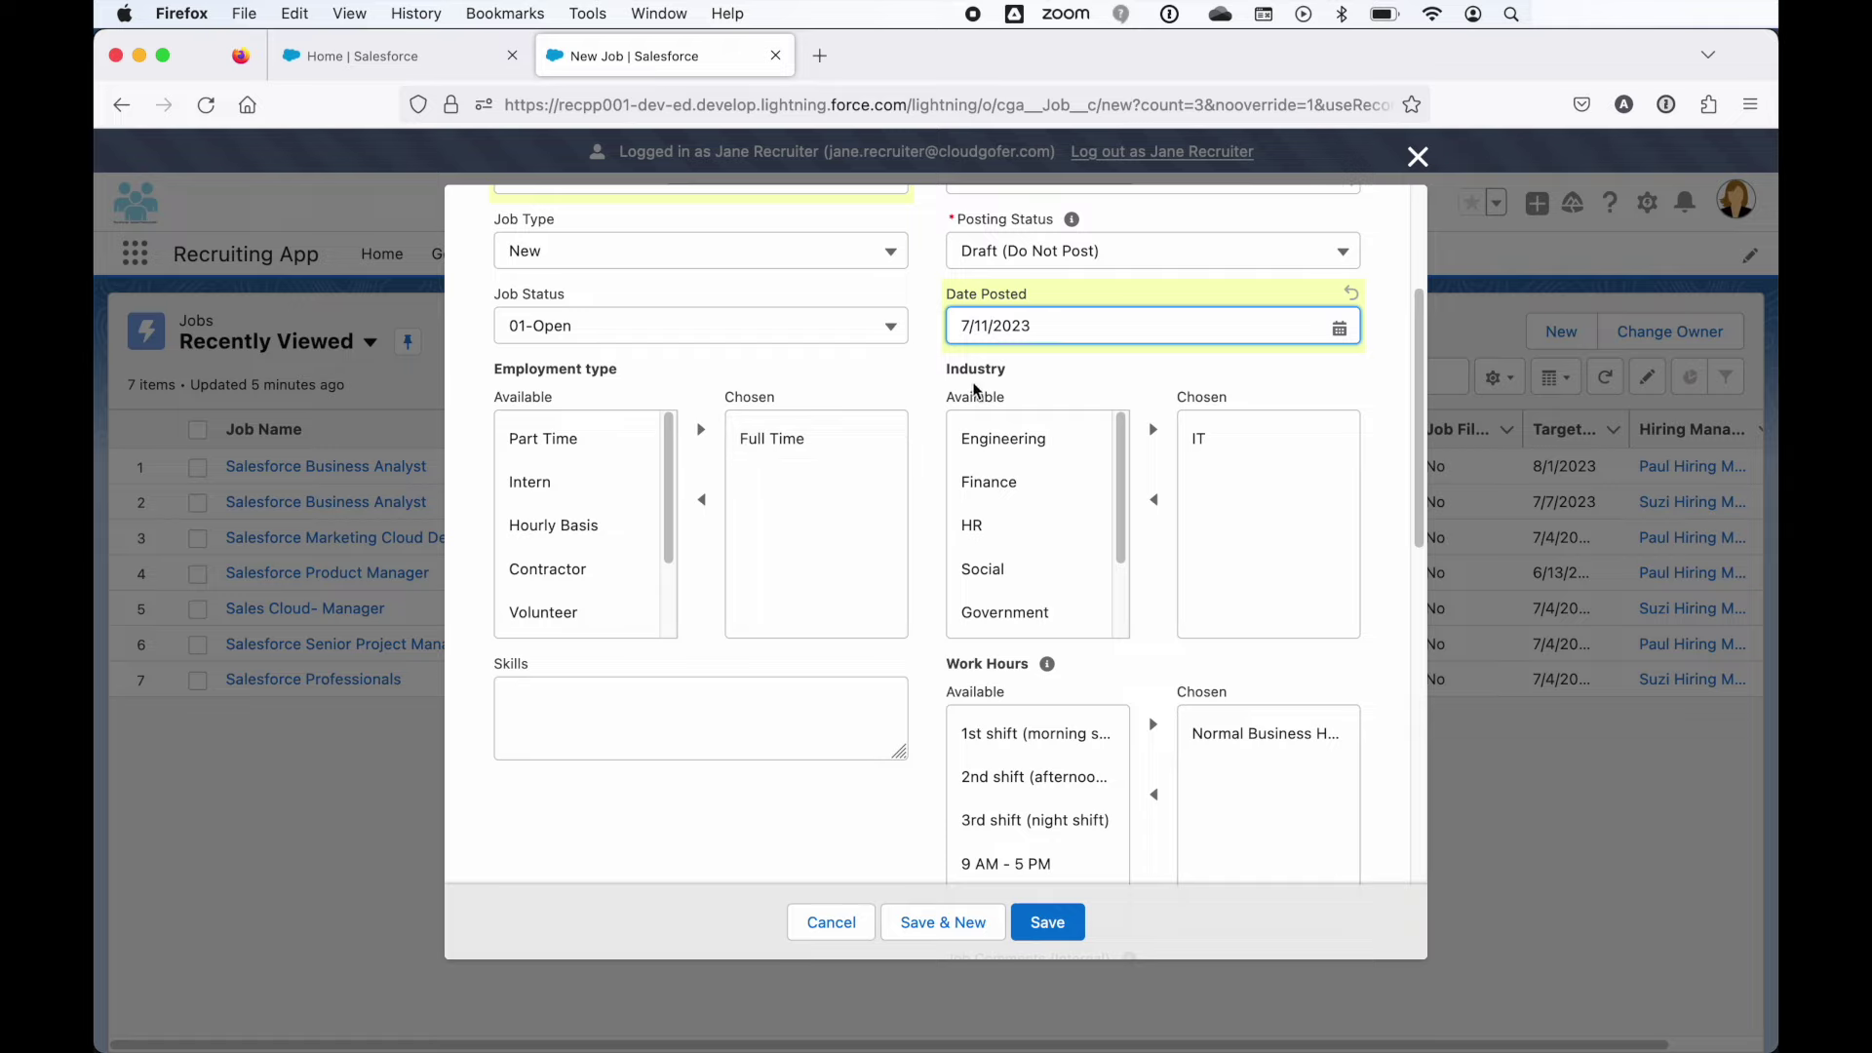
scroll(867, 560, down, 2)
click(786, 558)
text(Salesforce, Business Analysis, Excel)
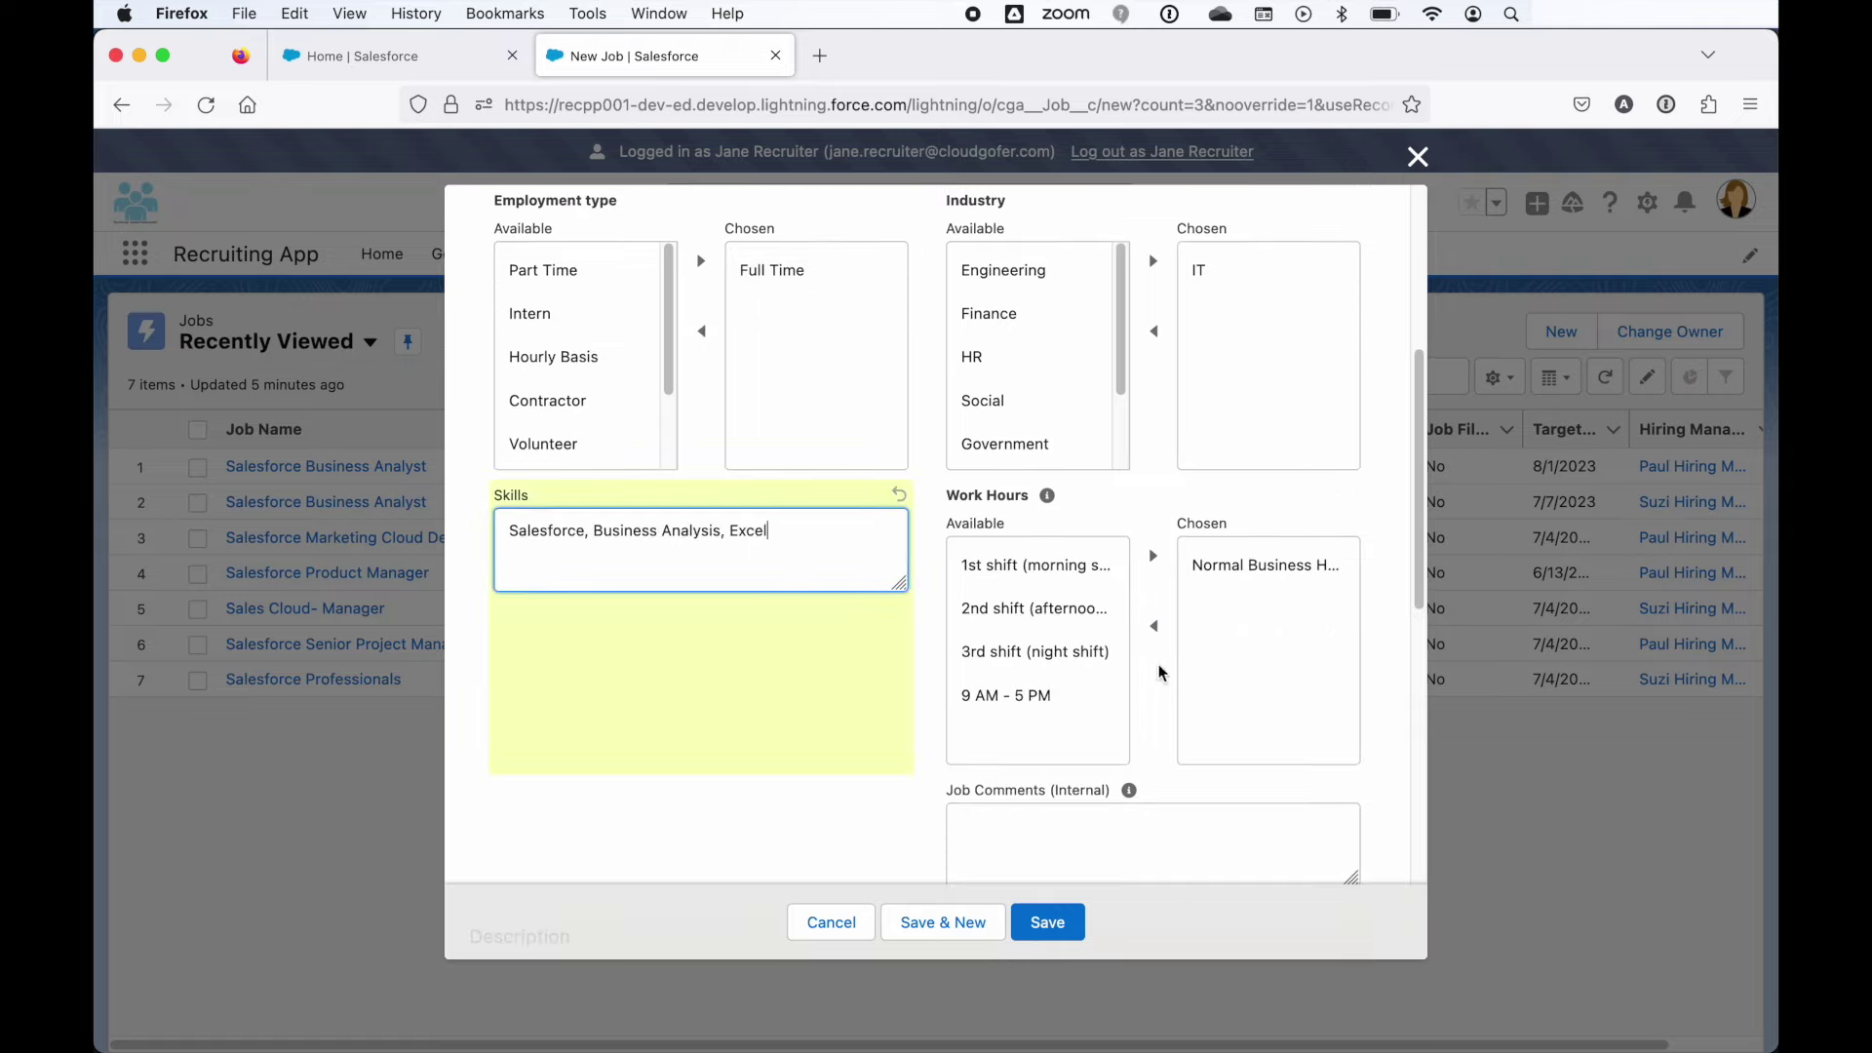
scroll(1029, 595, down, 2)
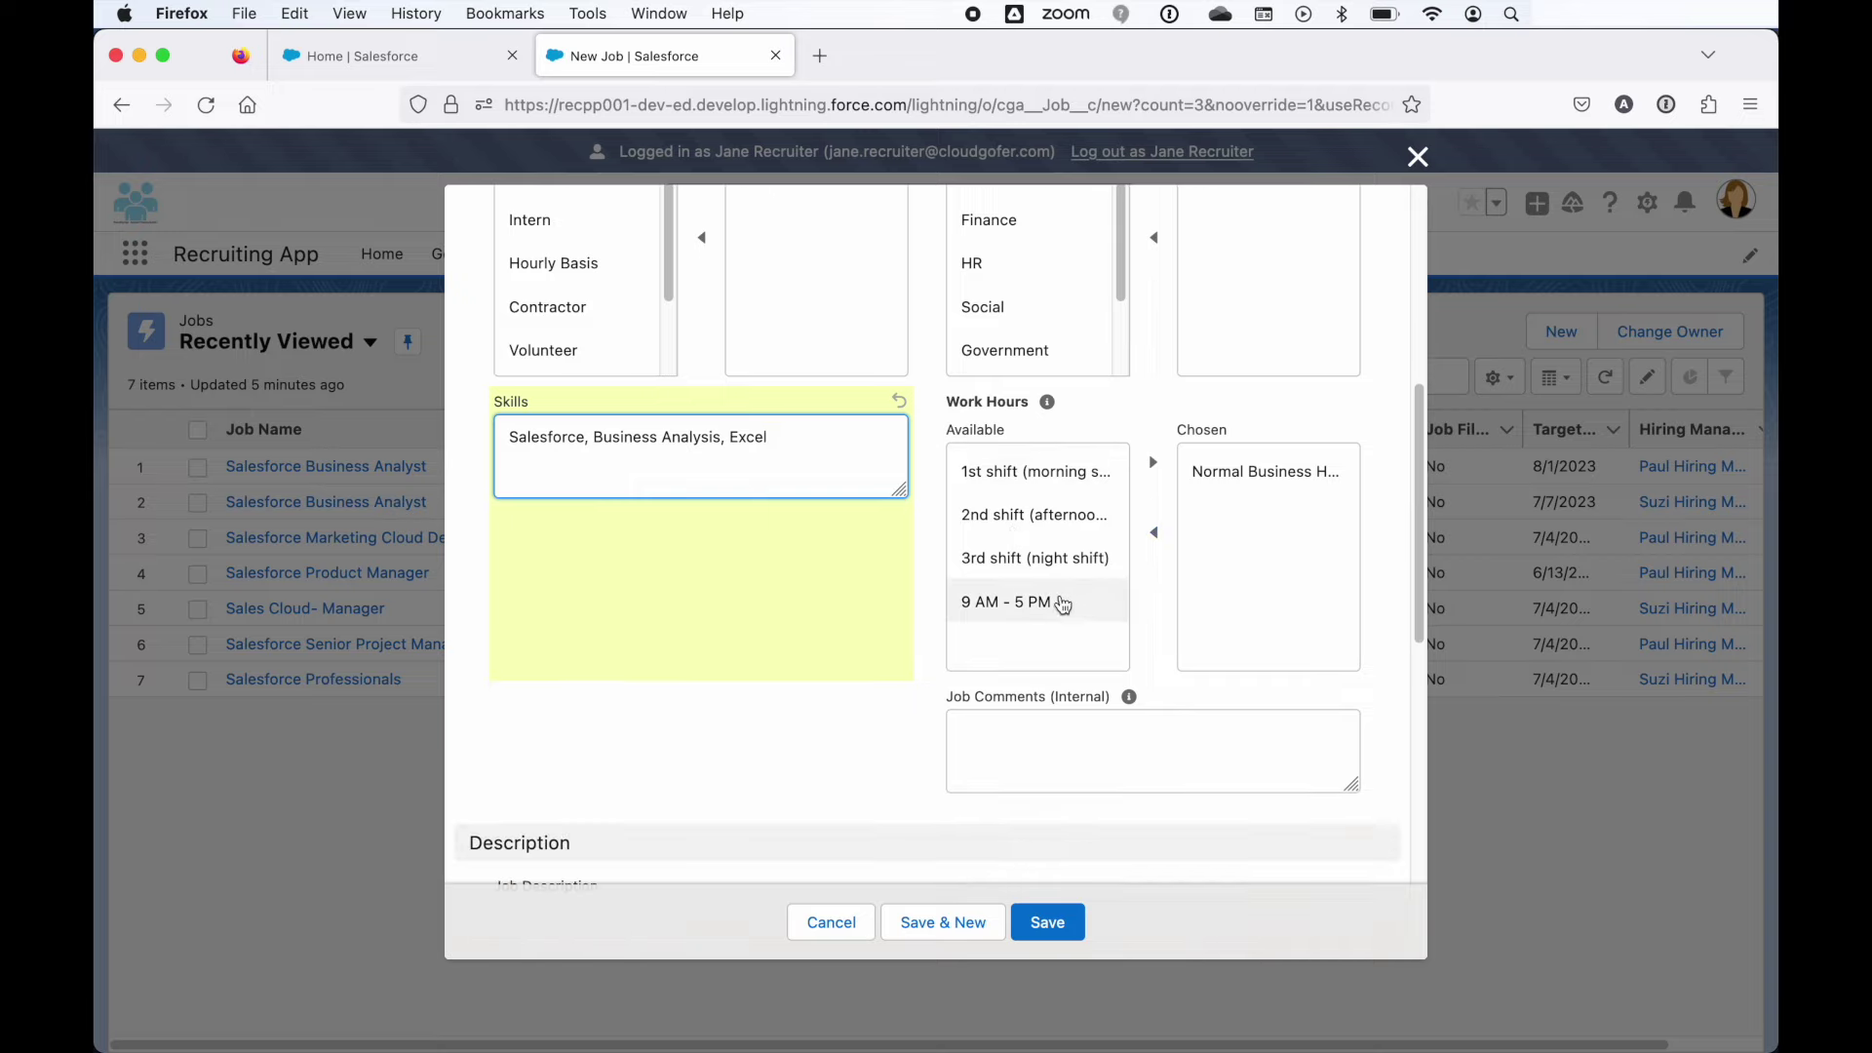
click(1054, 679)
text(Budgeted)
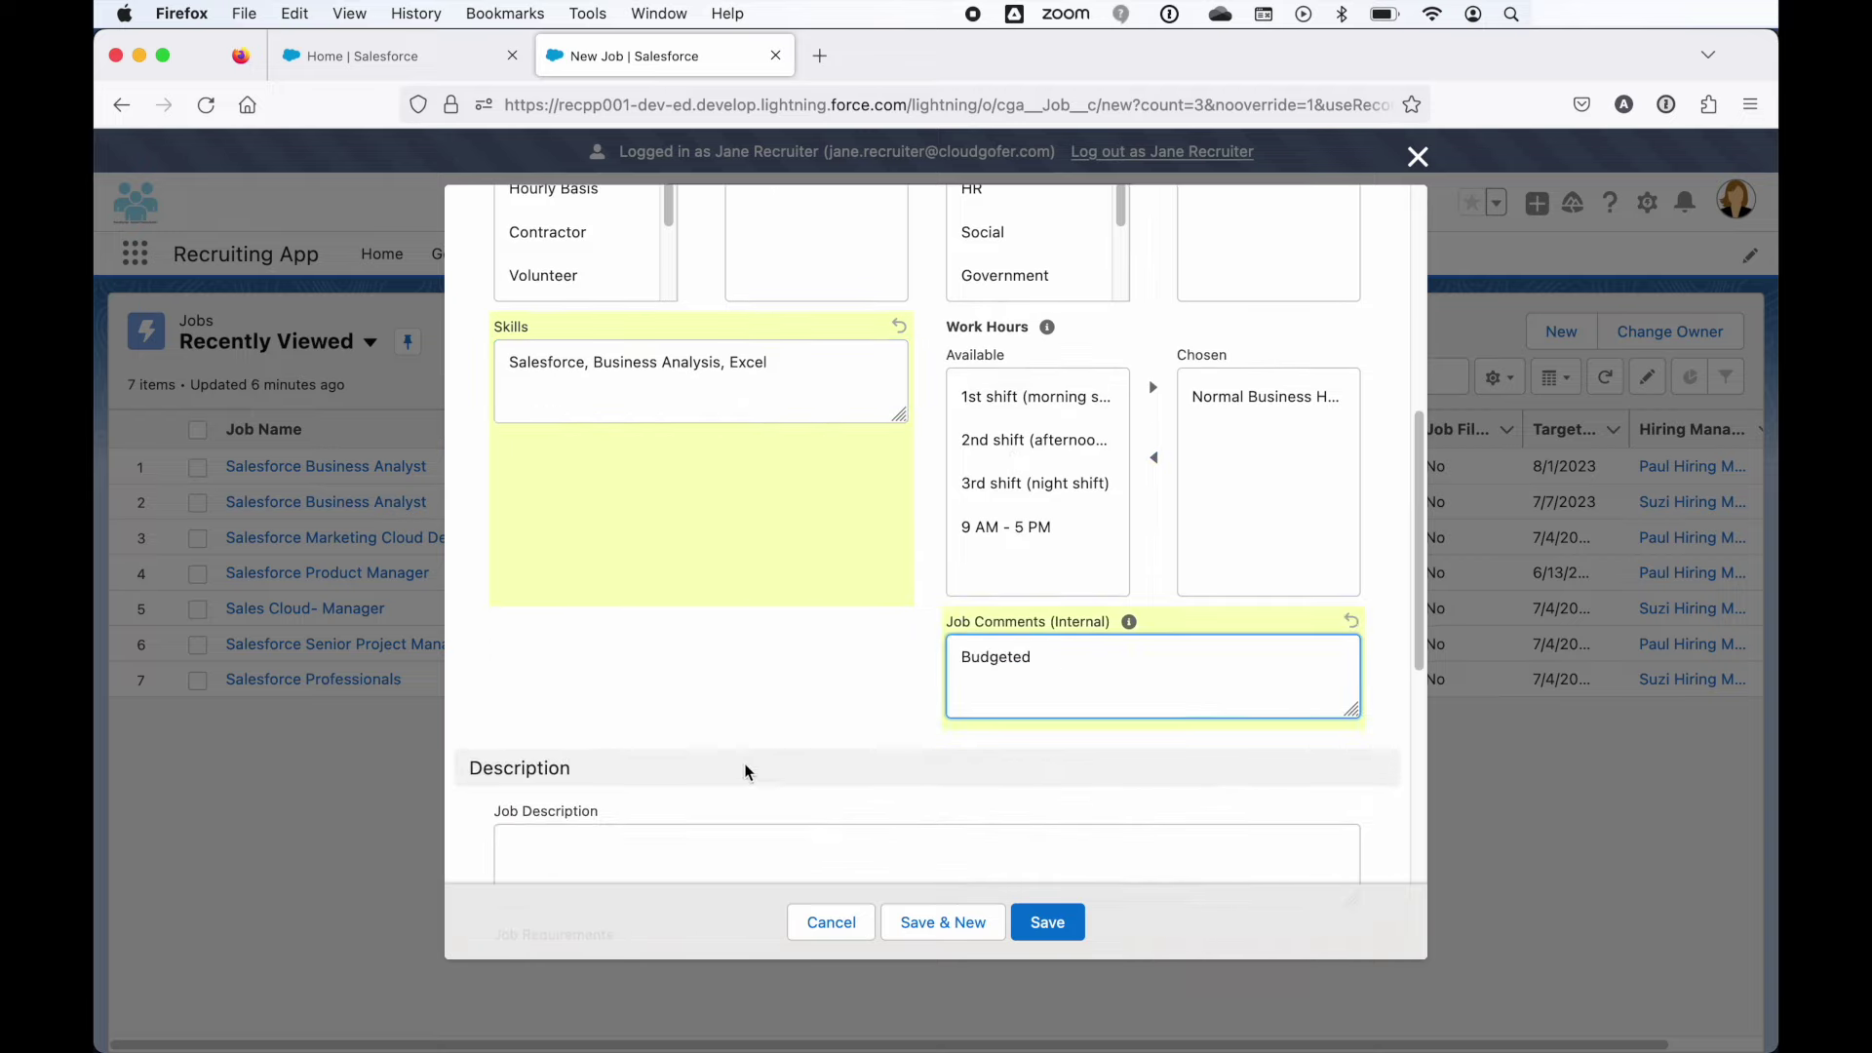
Paste the prepared texts into the job's Job Description, Job Requirements and Qualifications fields
scroll(702, 694, down, 4)
click(683, 585)
key(super+v)
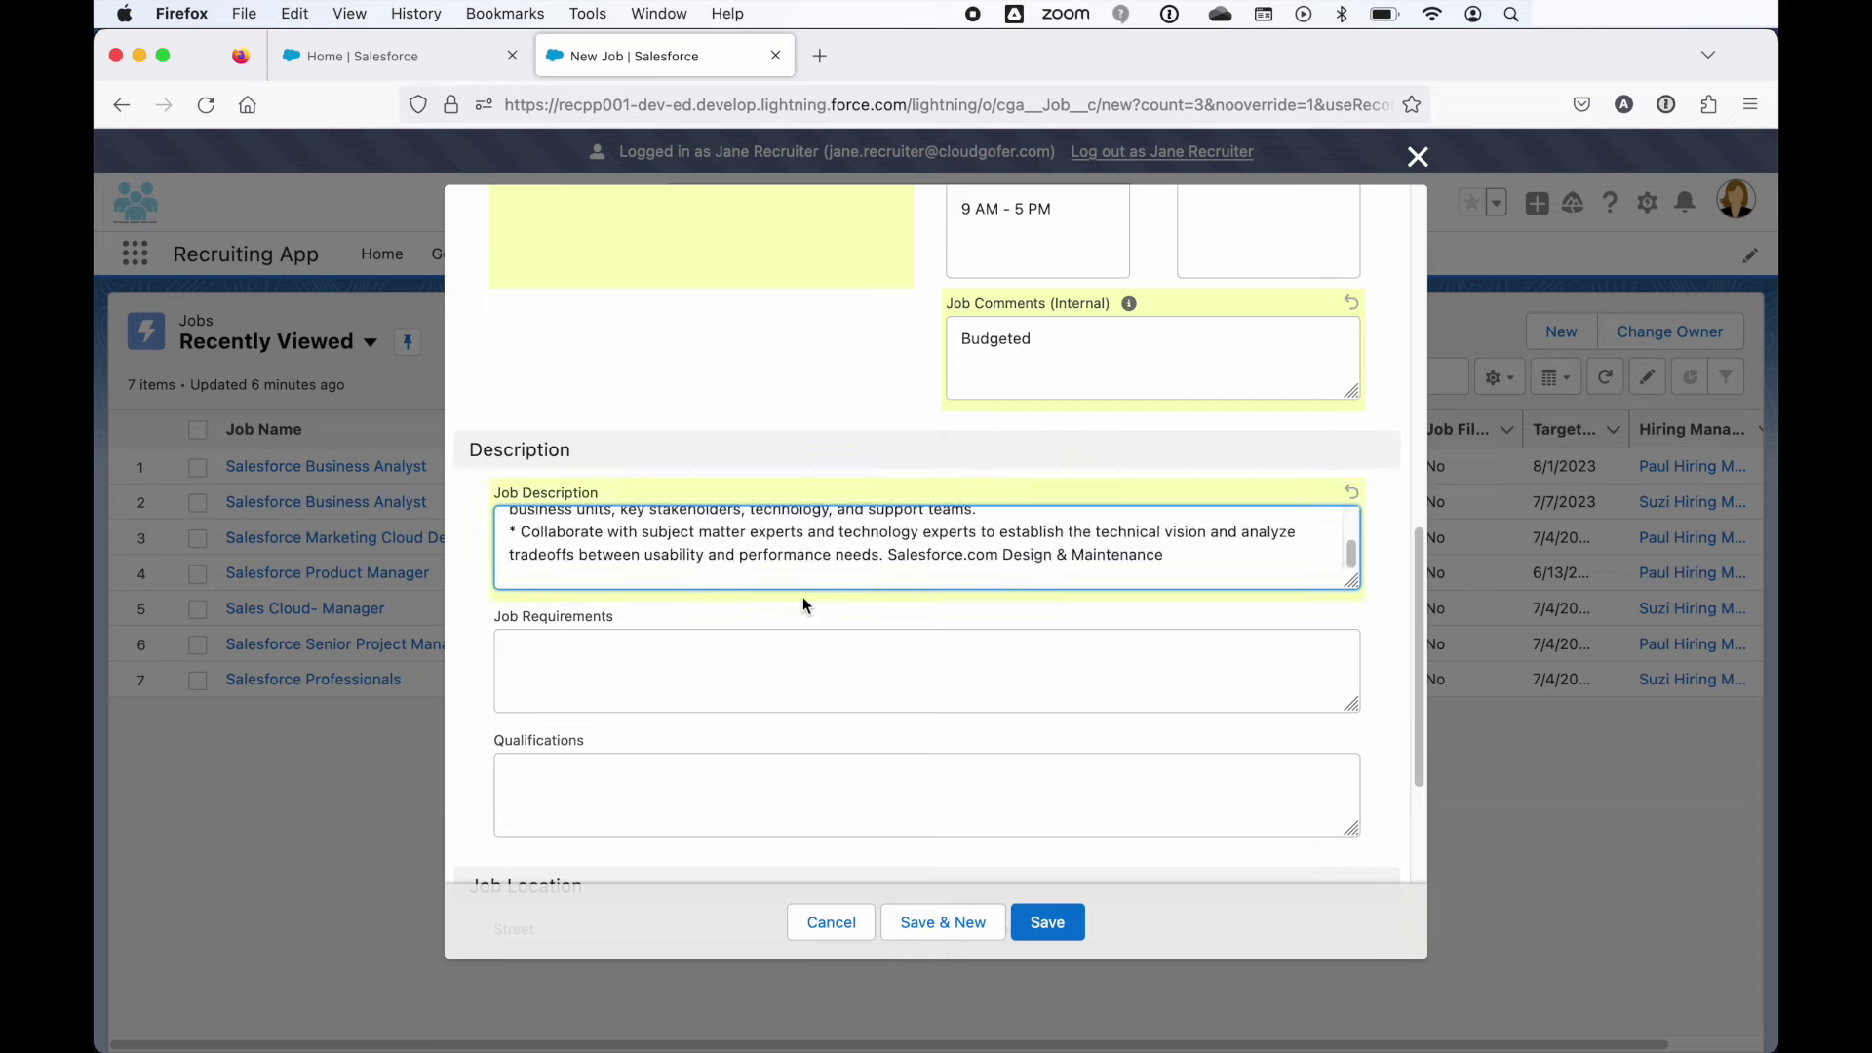
click(756, 667)
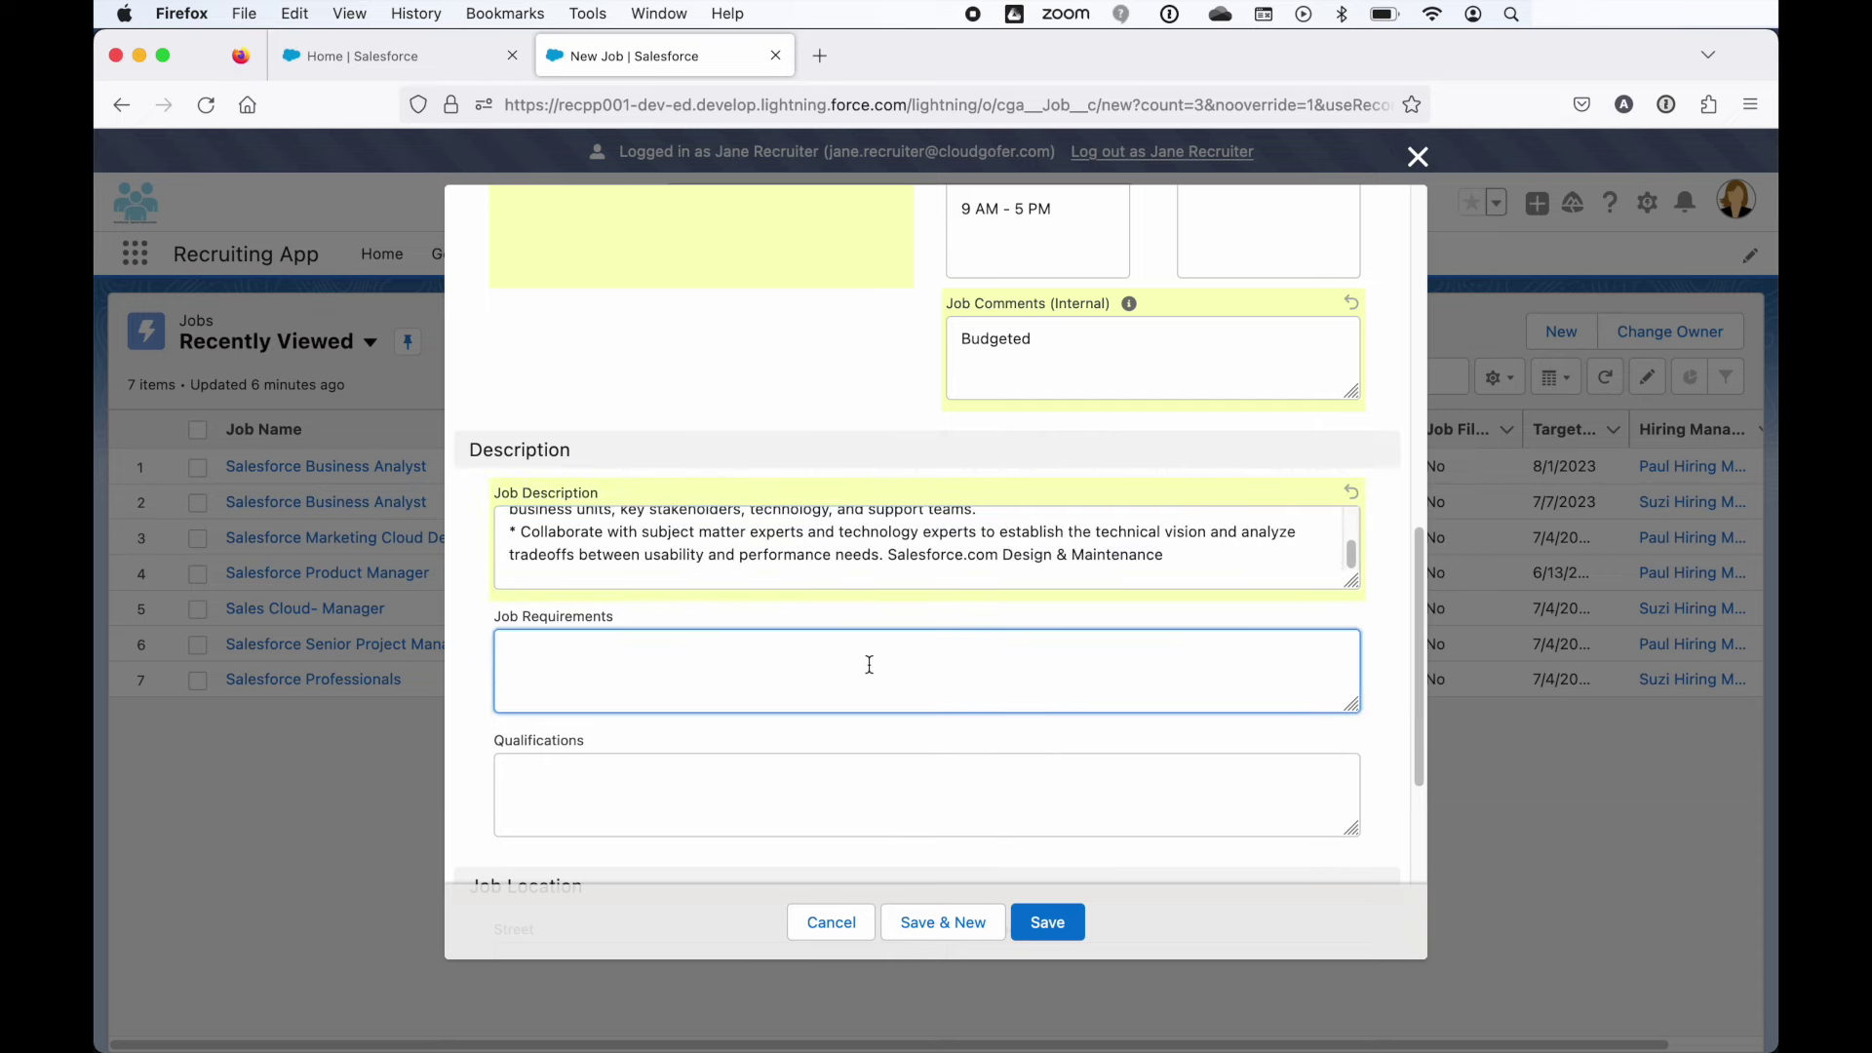
key(super+v)
scroll(746, 780, down, 3)
click(703, 663)
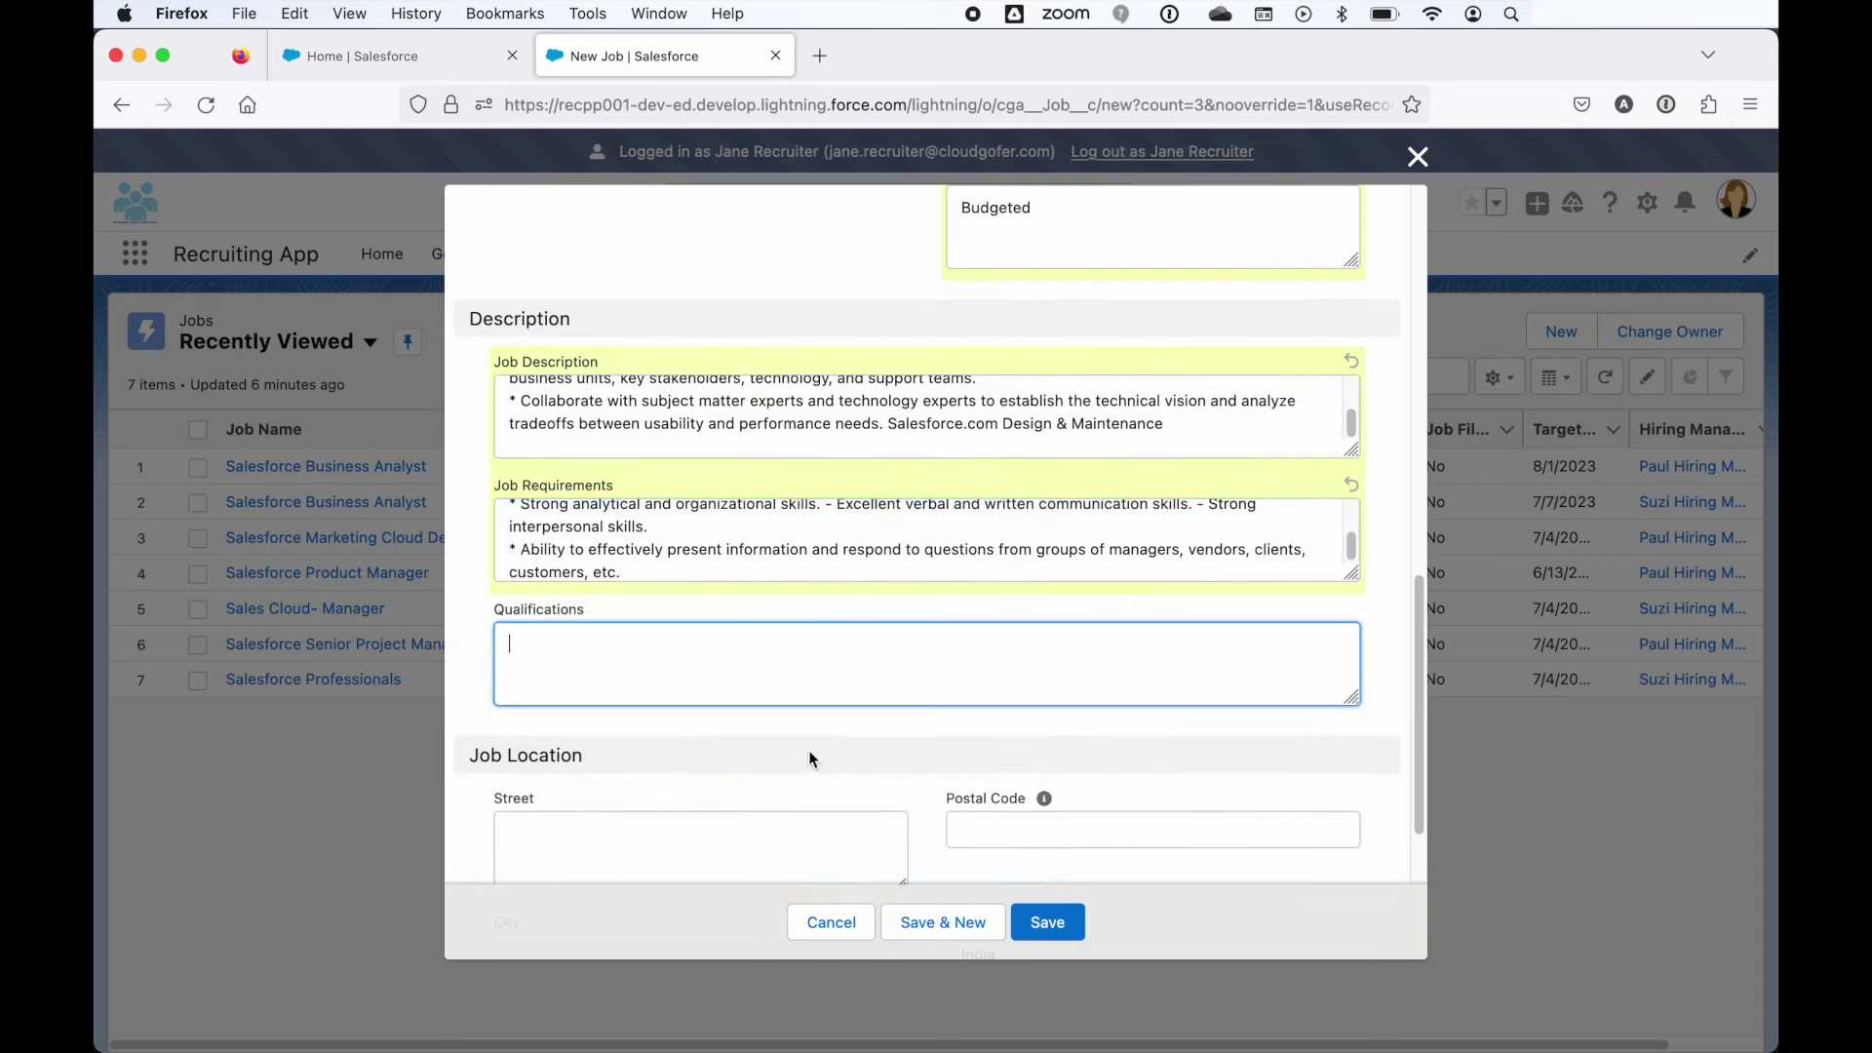
key(super+v)
Fill in the job location's street, city, state, postal code and country
scroll(865, 781, down, 8)
click(669, 525)
key(super+backslash)
Set the job's Target Hire Date to 8/31/2023 and save the new job record
click(652, 837)
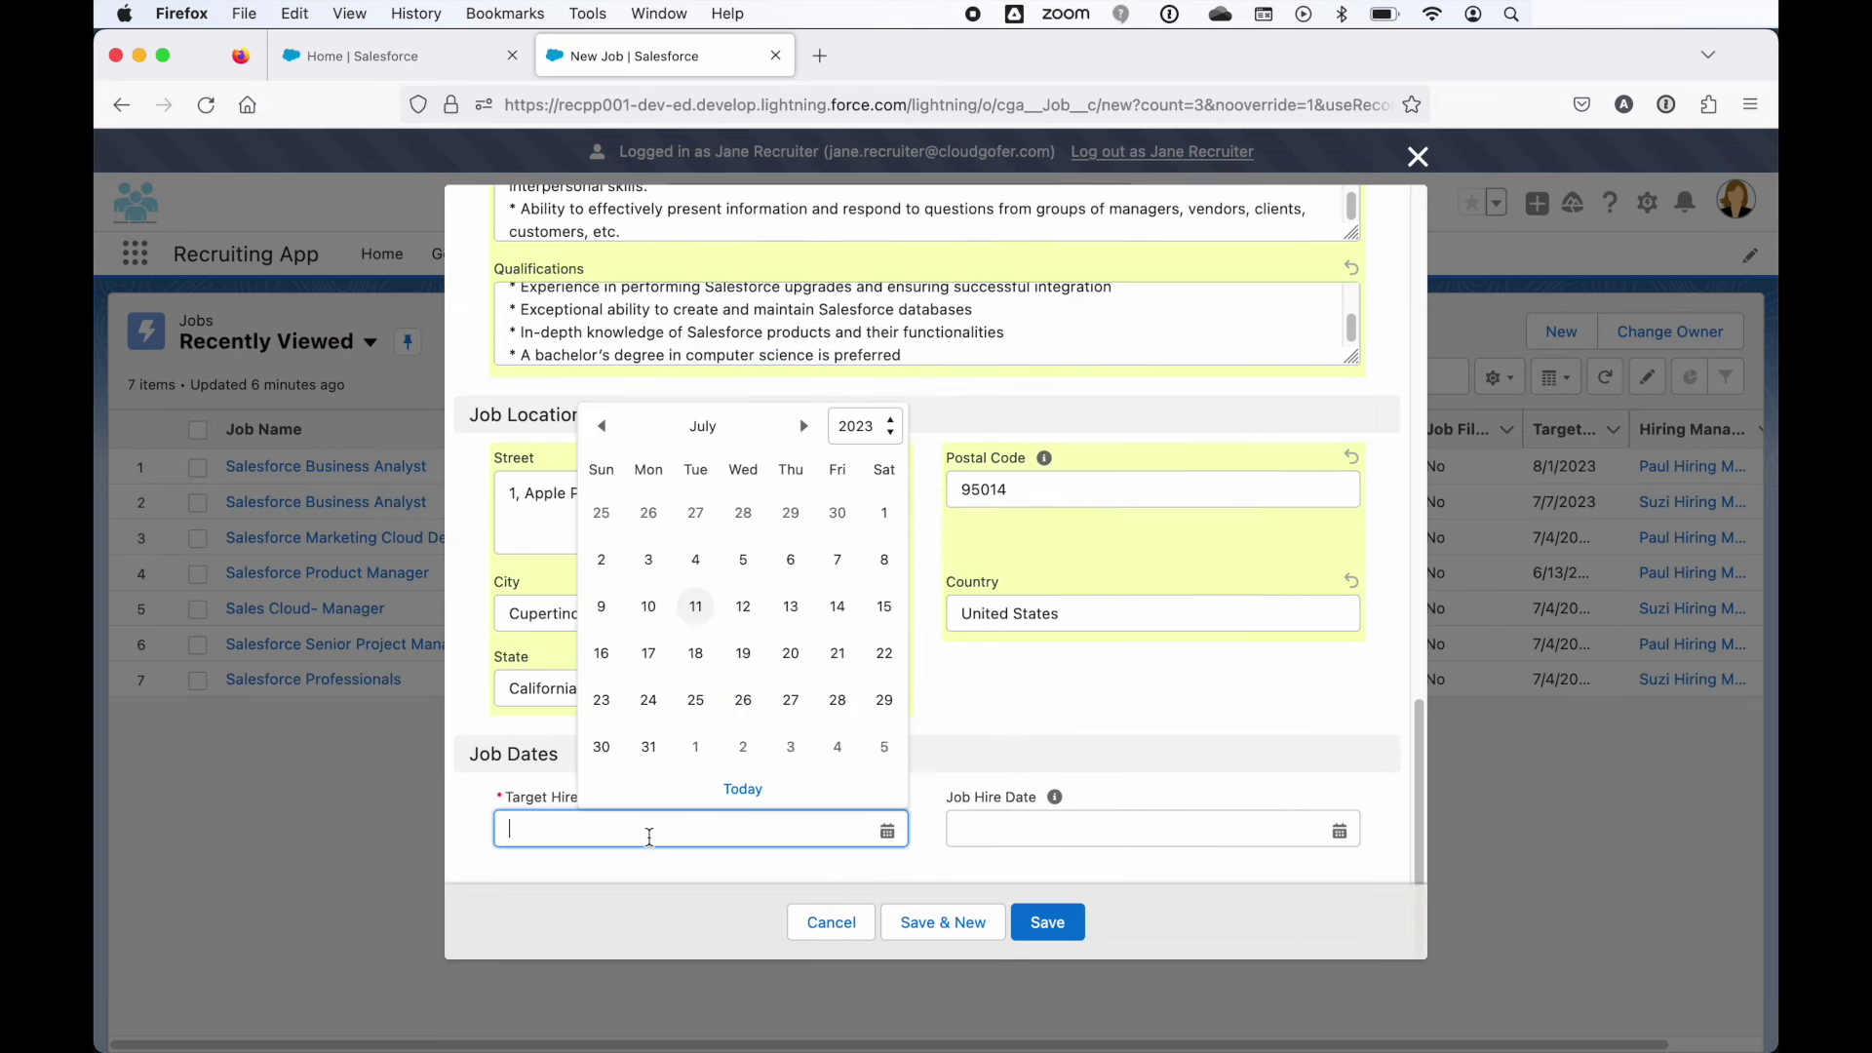
click(804, 426)
click(791, 700)
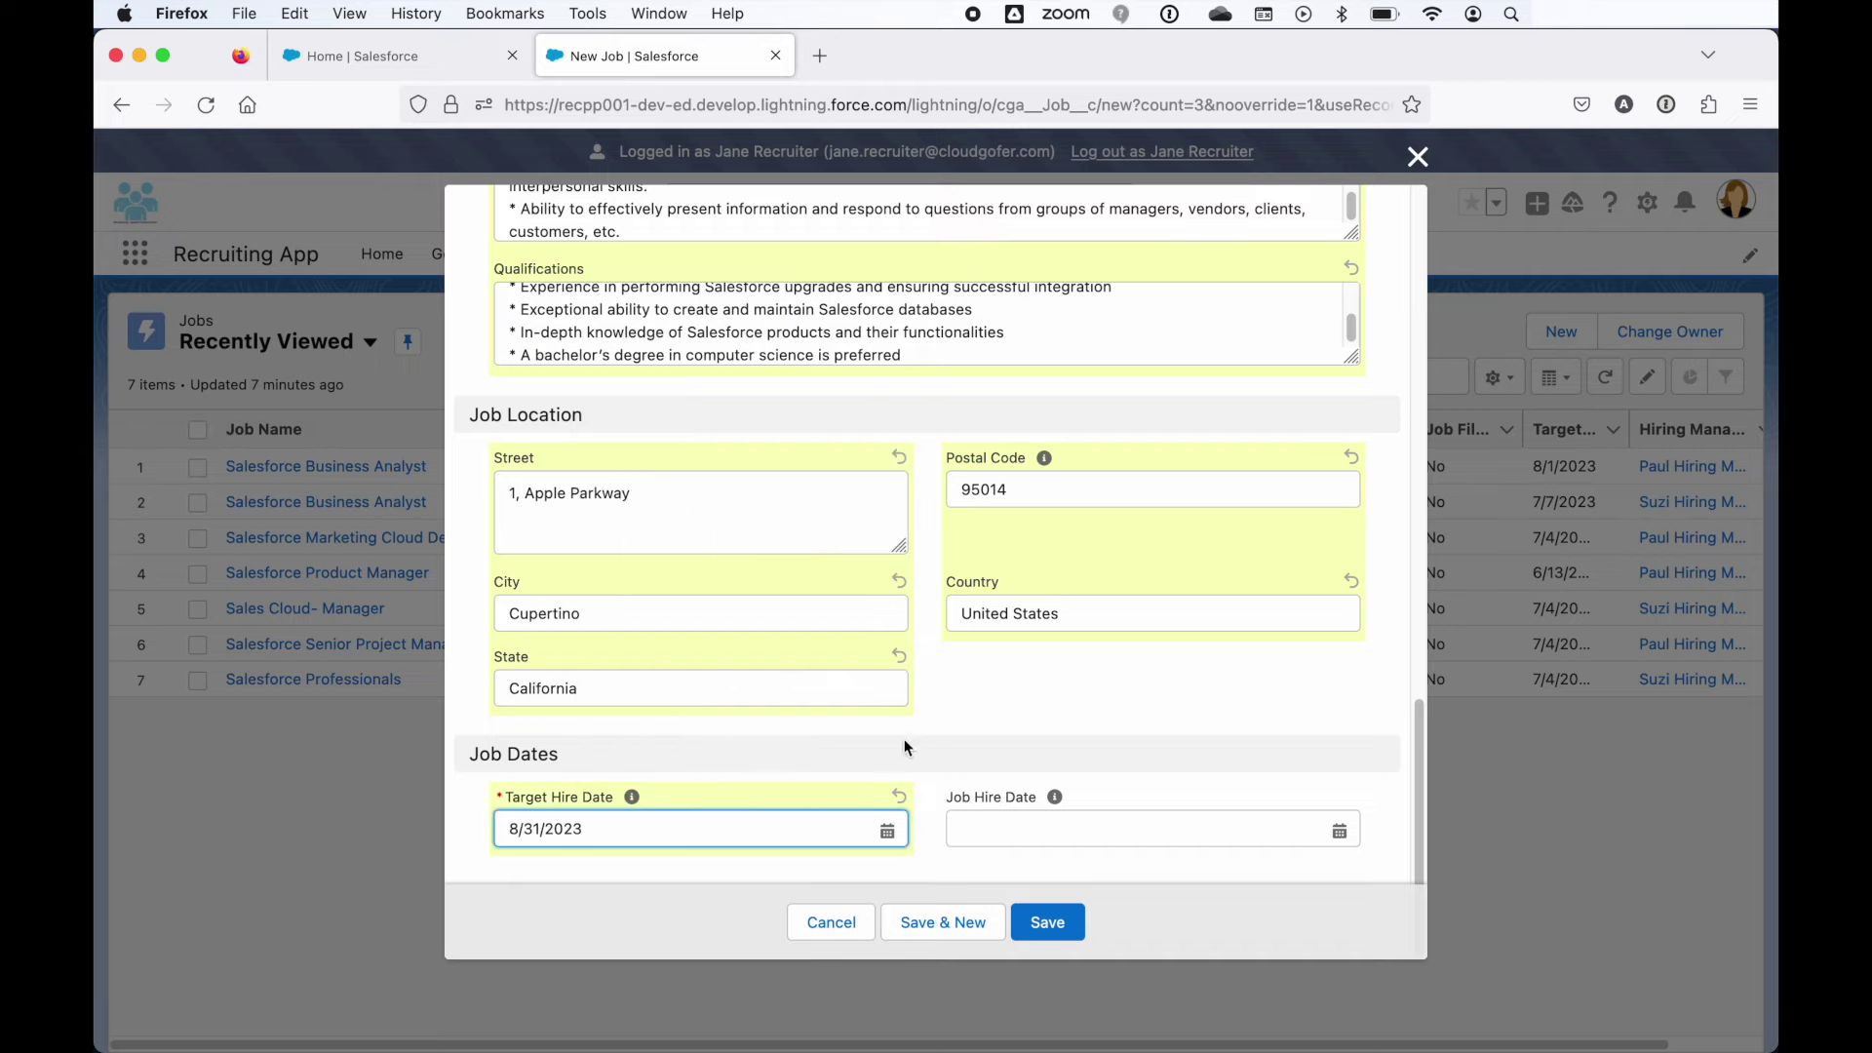
click(1051, 921)
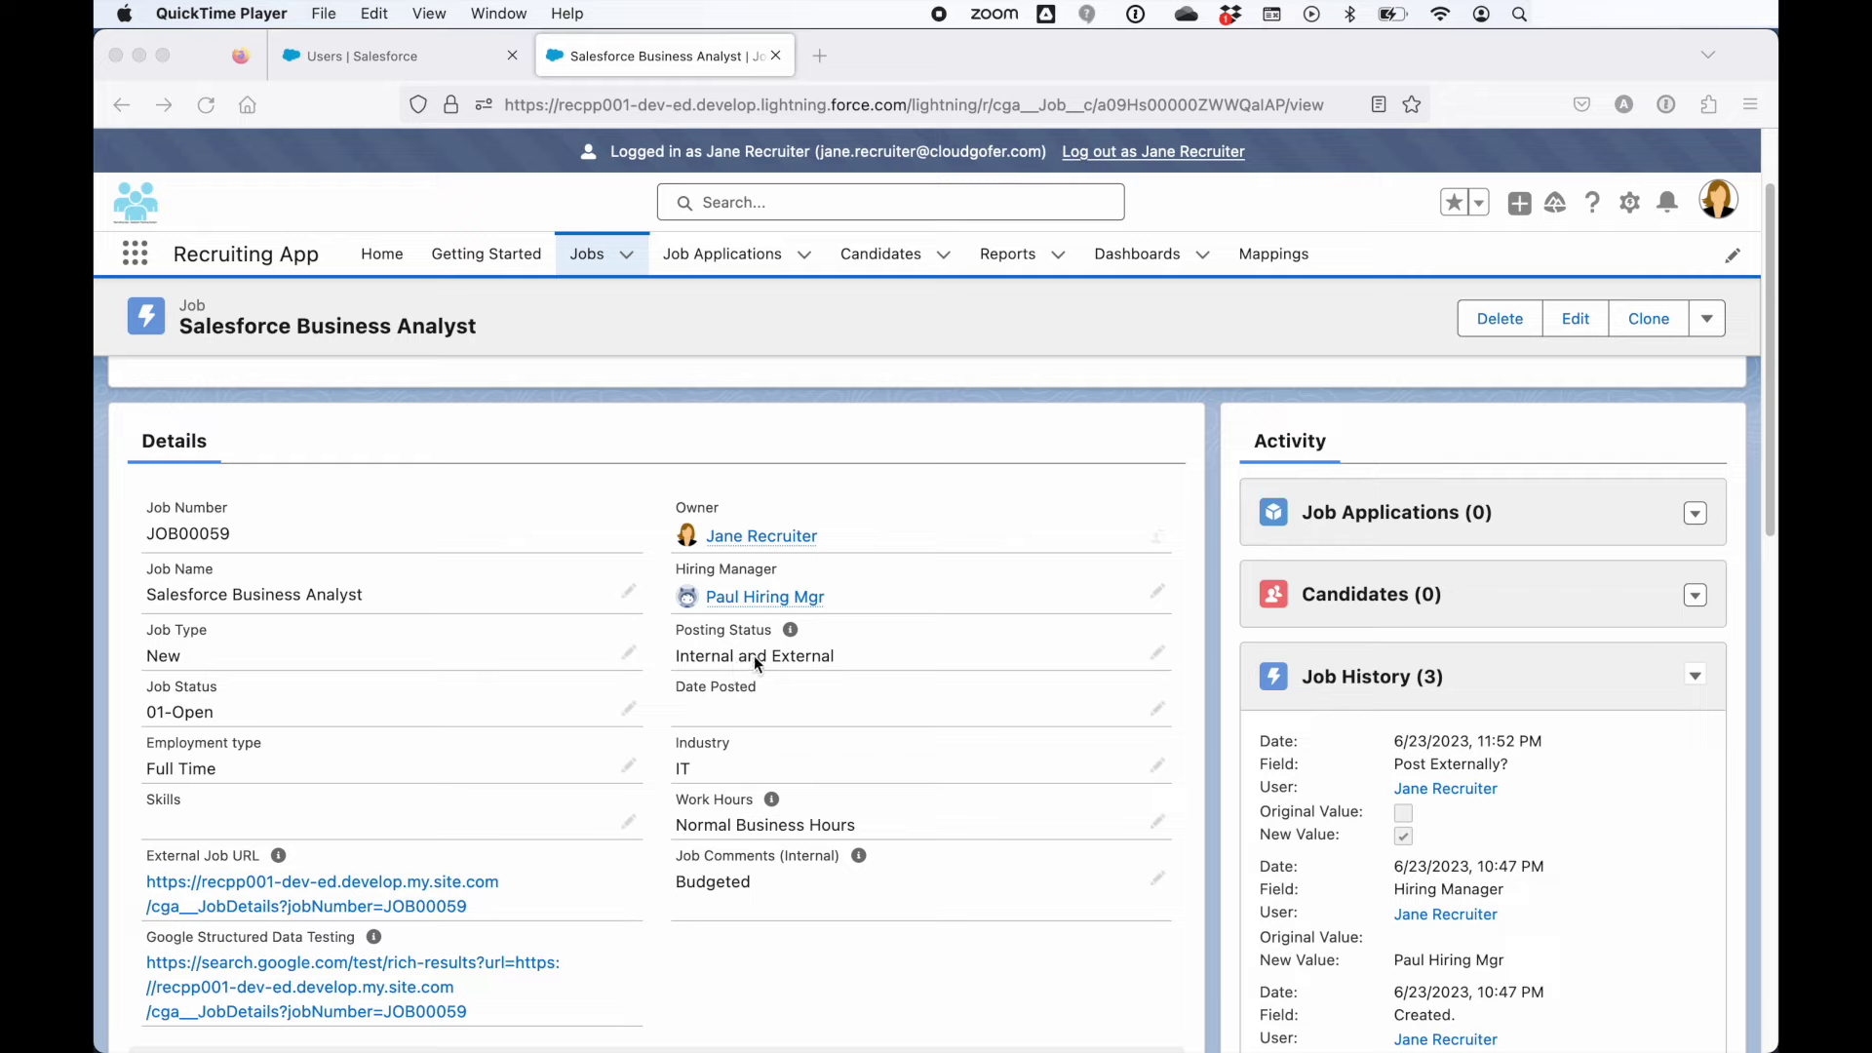
Review the Salesforce Business Analyst posting on the public careers site and open its application form
click(756, 658)
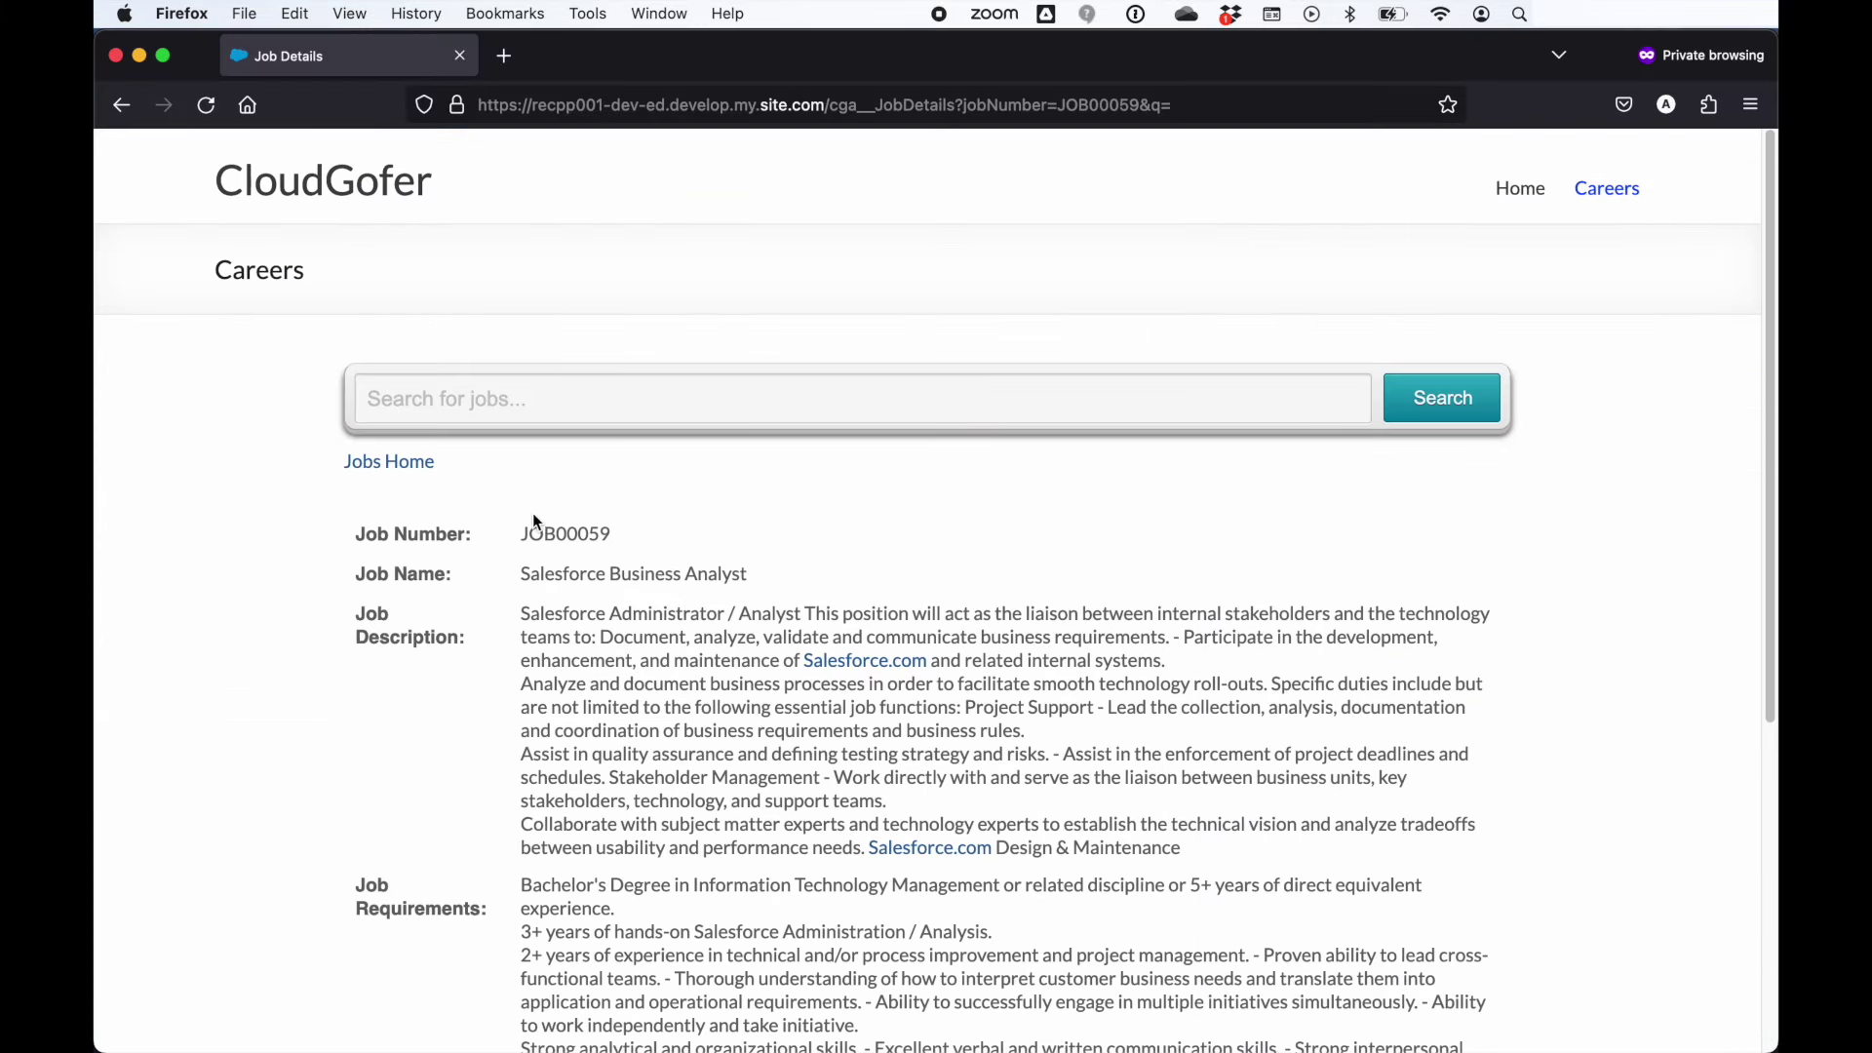
scroll(736, 540, down, 5)
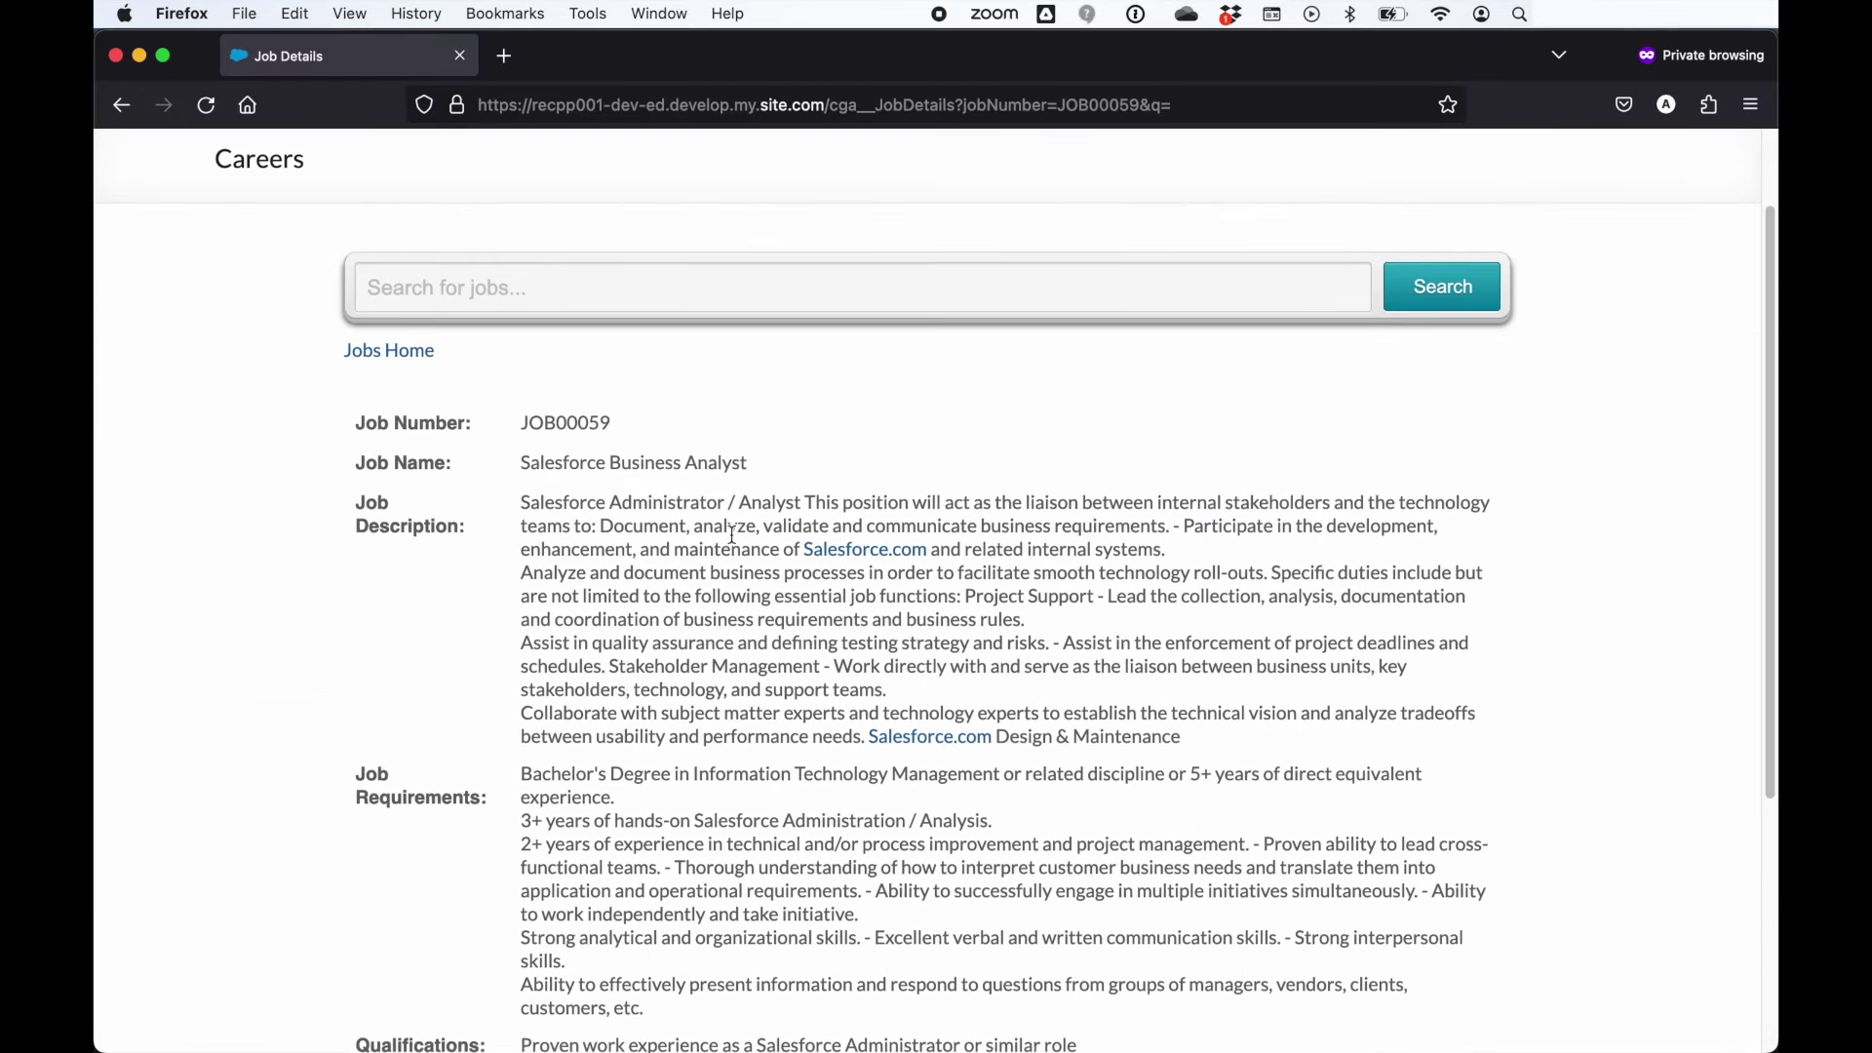
scroll(709, 551, down, 3)
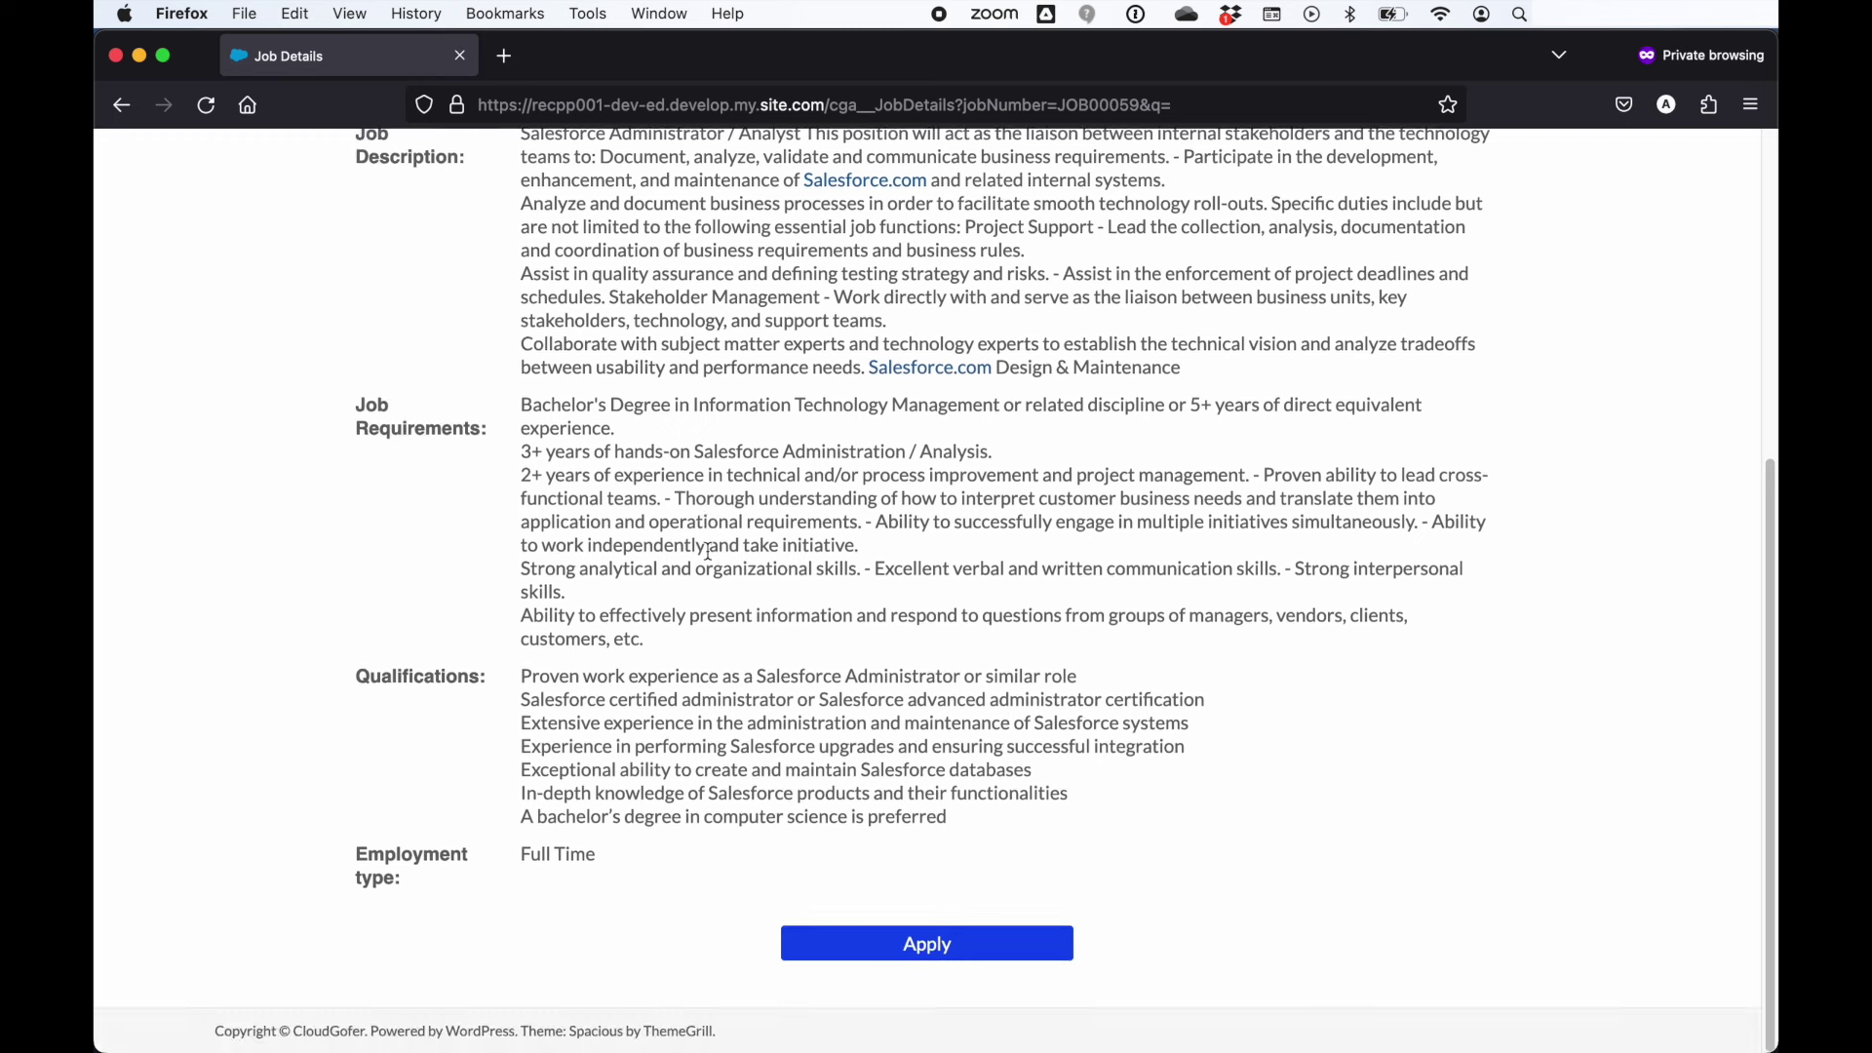
click(938, 950)
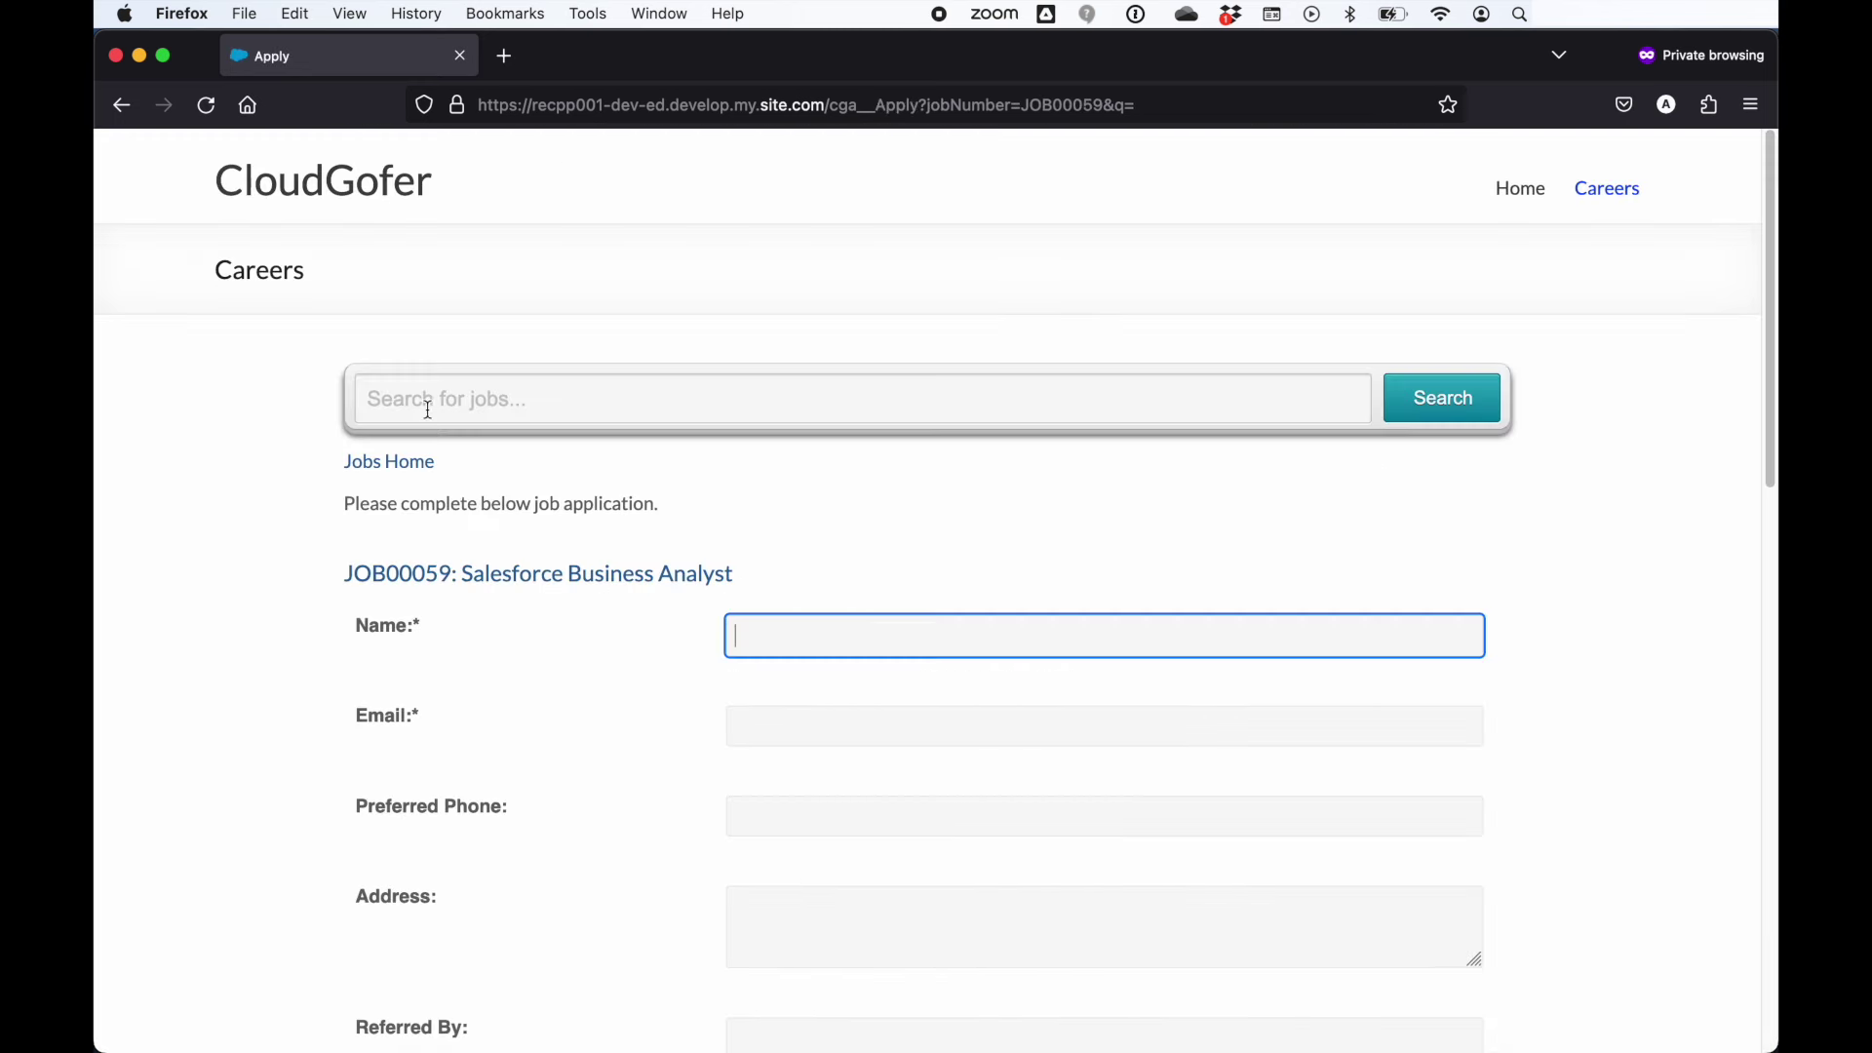
Enter the applicant's full name, e-mail address and preferred phone number in the job application
text(Joe)
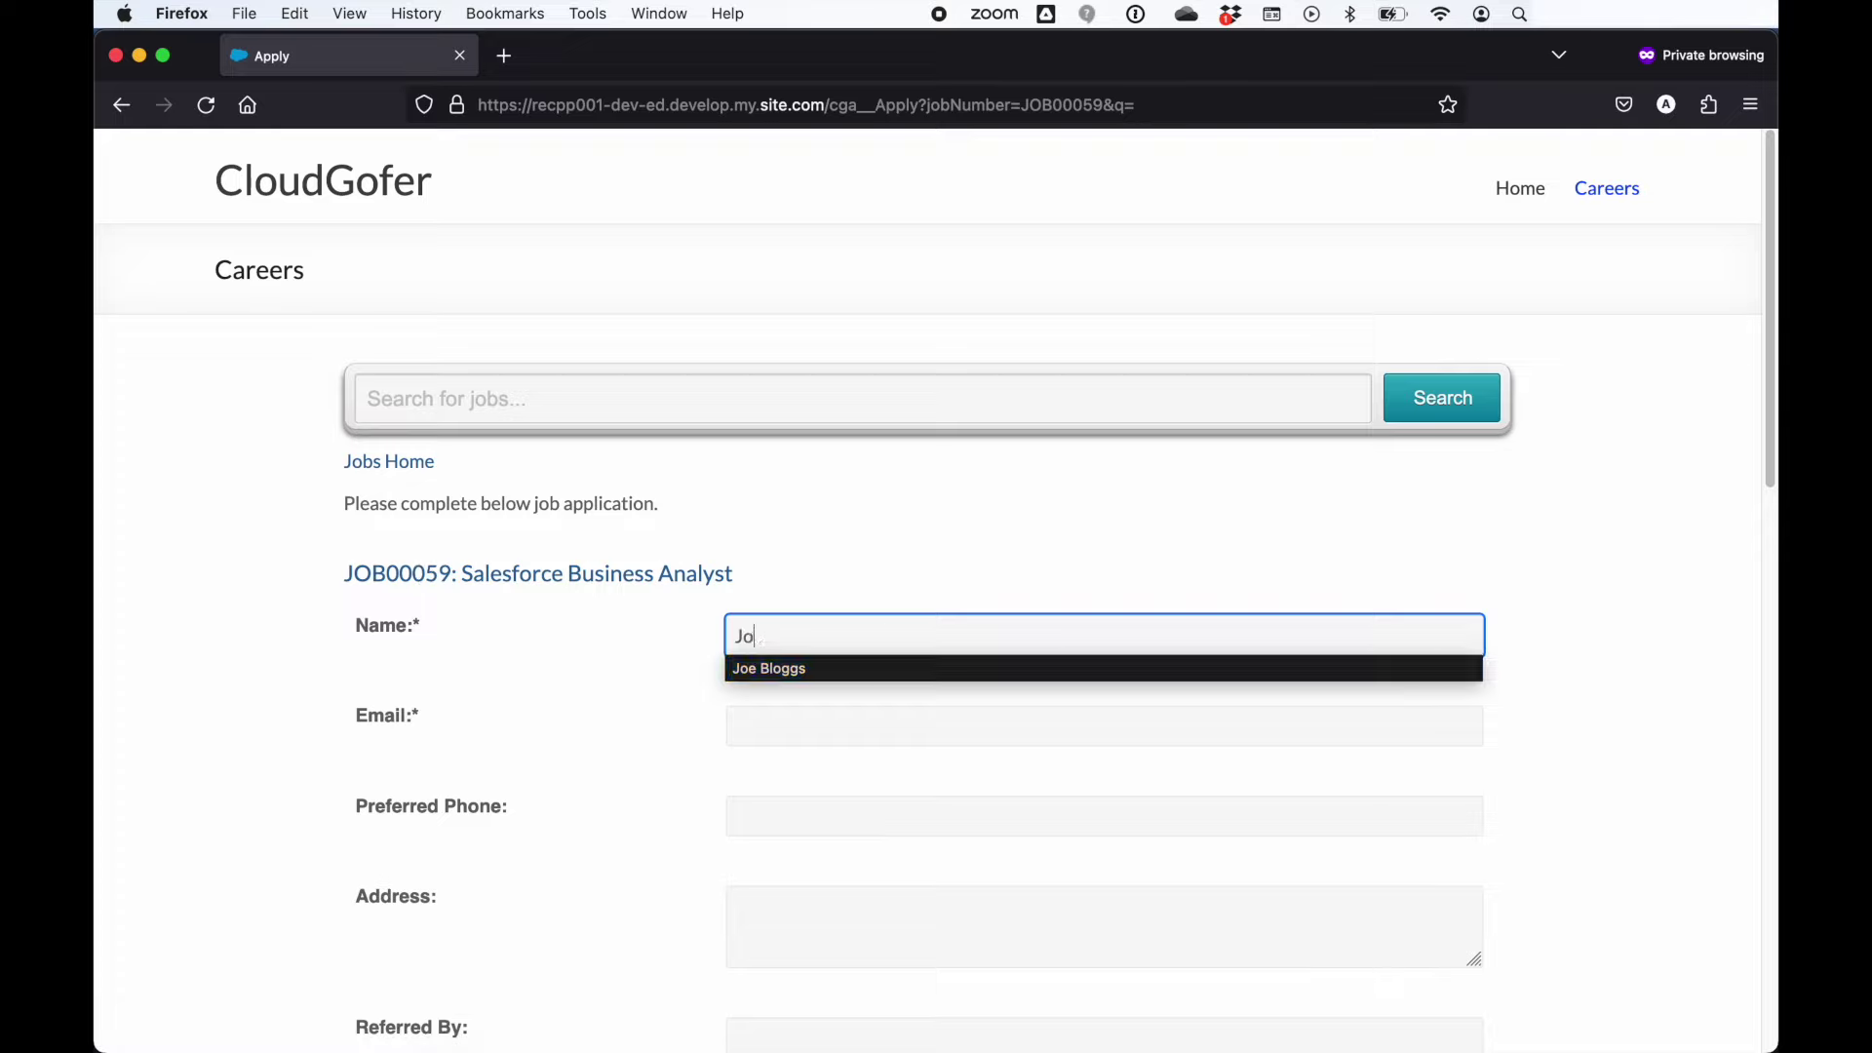
key(Return)
click(839, 726)
click(844, 757)
click(823, 816)
text(123-)
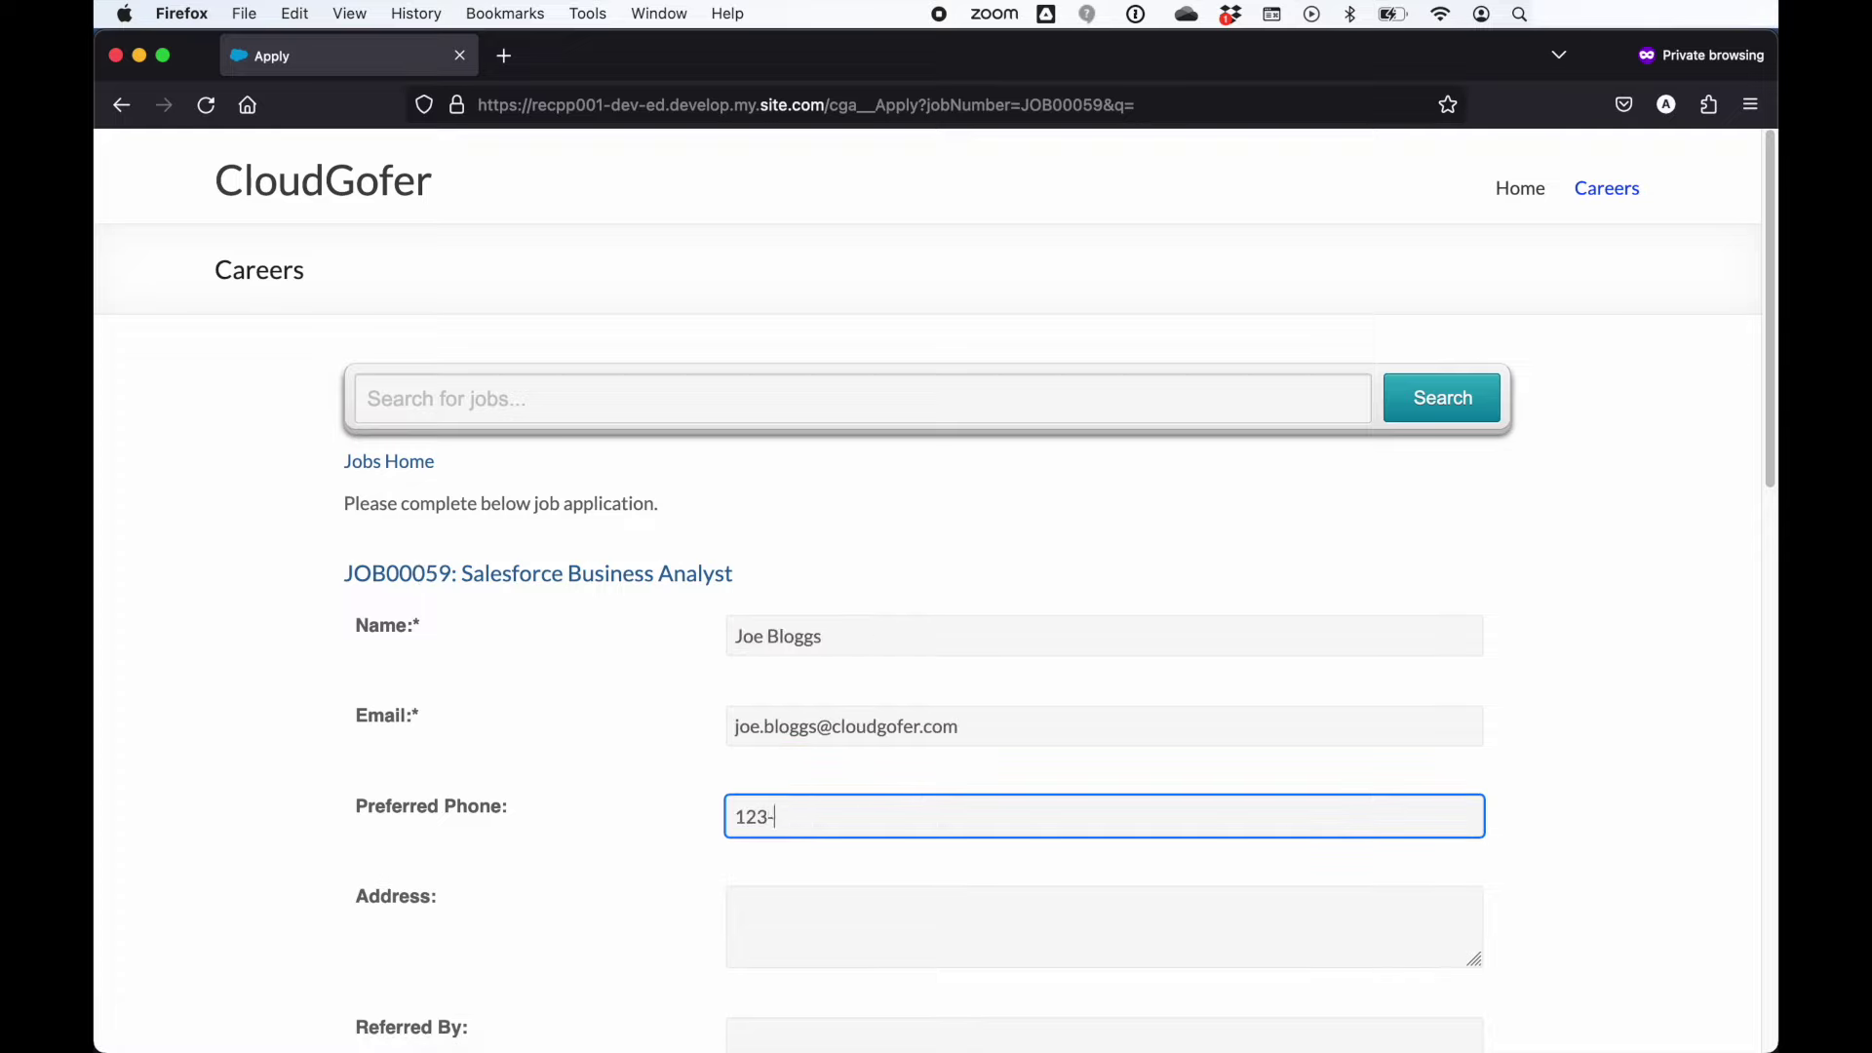
text(456-7890)
Fill in the applicant's address and the referrer's name in the job application
scroll(682, 775, down, 3)
click(903, 719)
text(Some Address)
click(845, 832)
text(Jane Fonda)
Write "Cover letter can entered as rich text" as the application's cover letter and make the whole text bold
scroll(824, 858, down, 5)
click(918, 583)
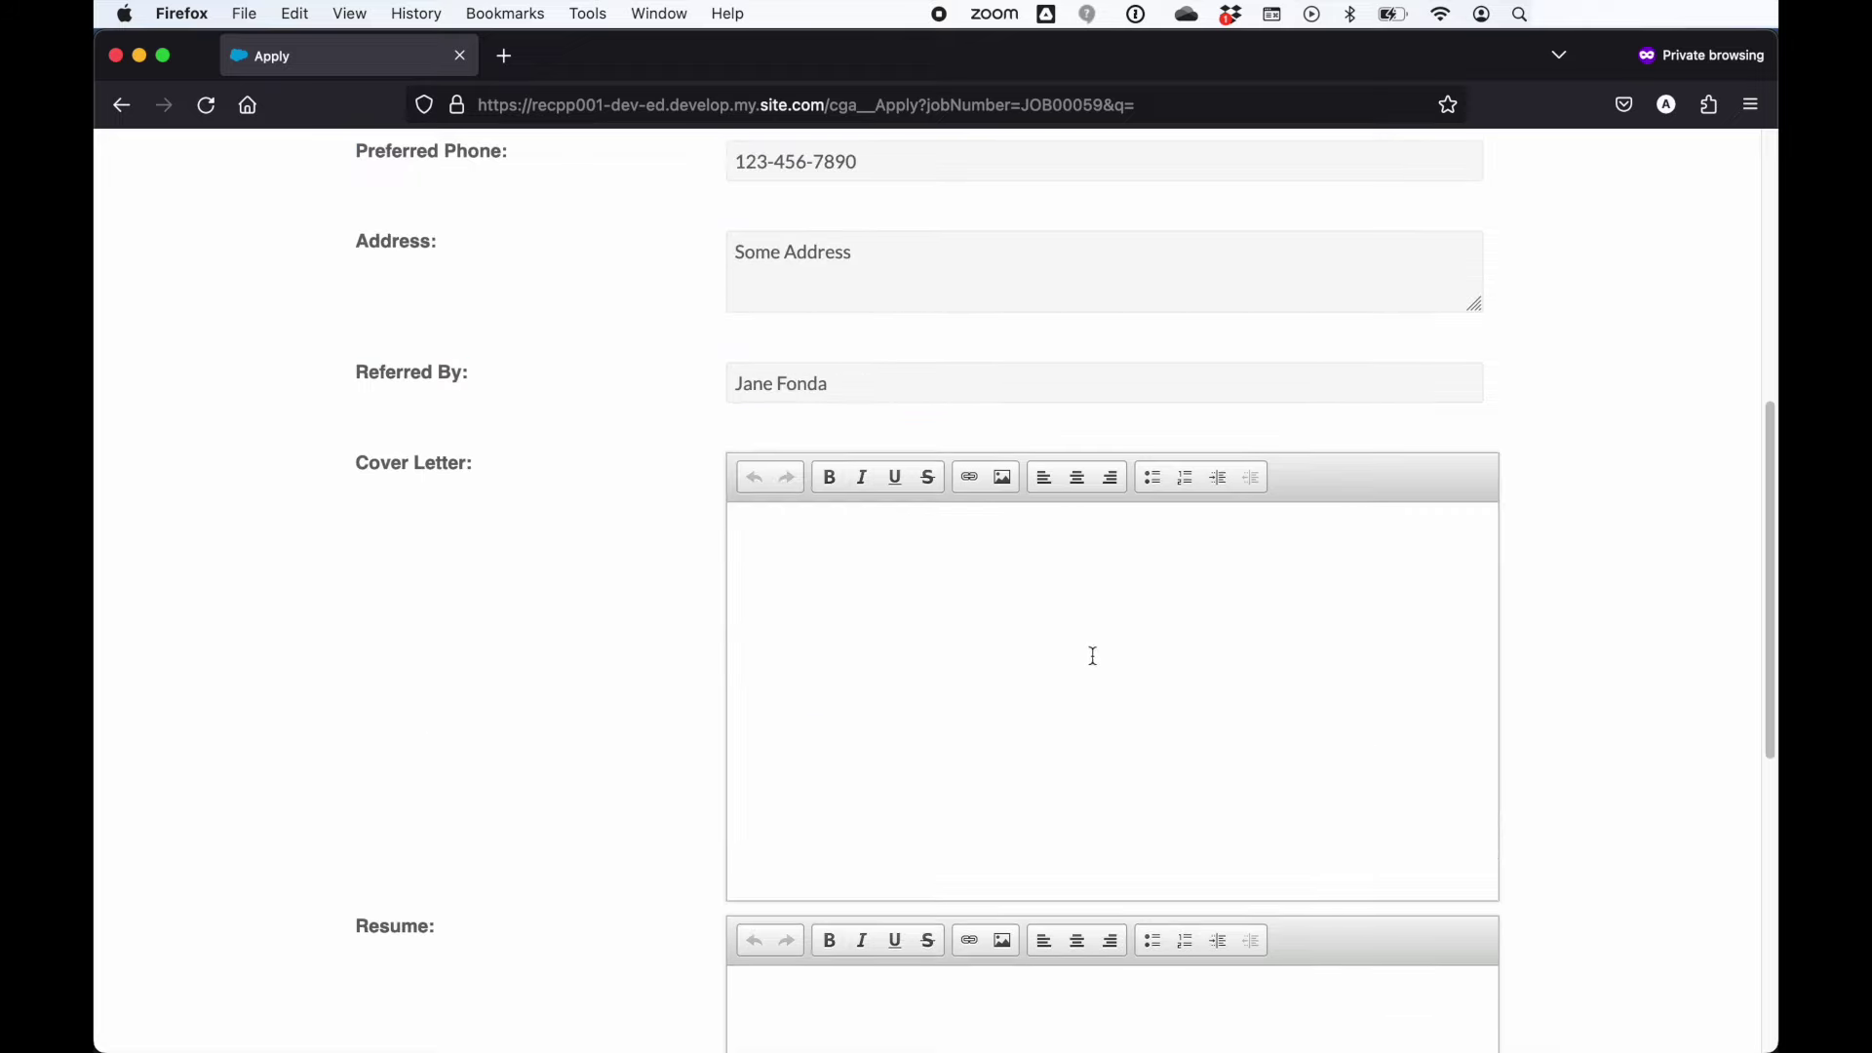
scroll(1093, 655, down, 1)
text(Cover letter can entered as rich te)
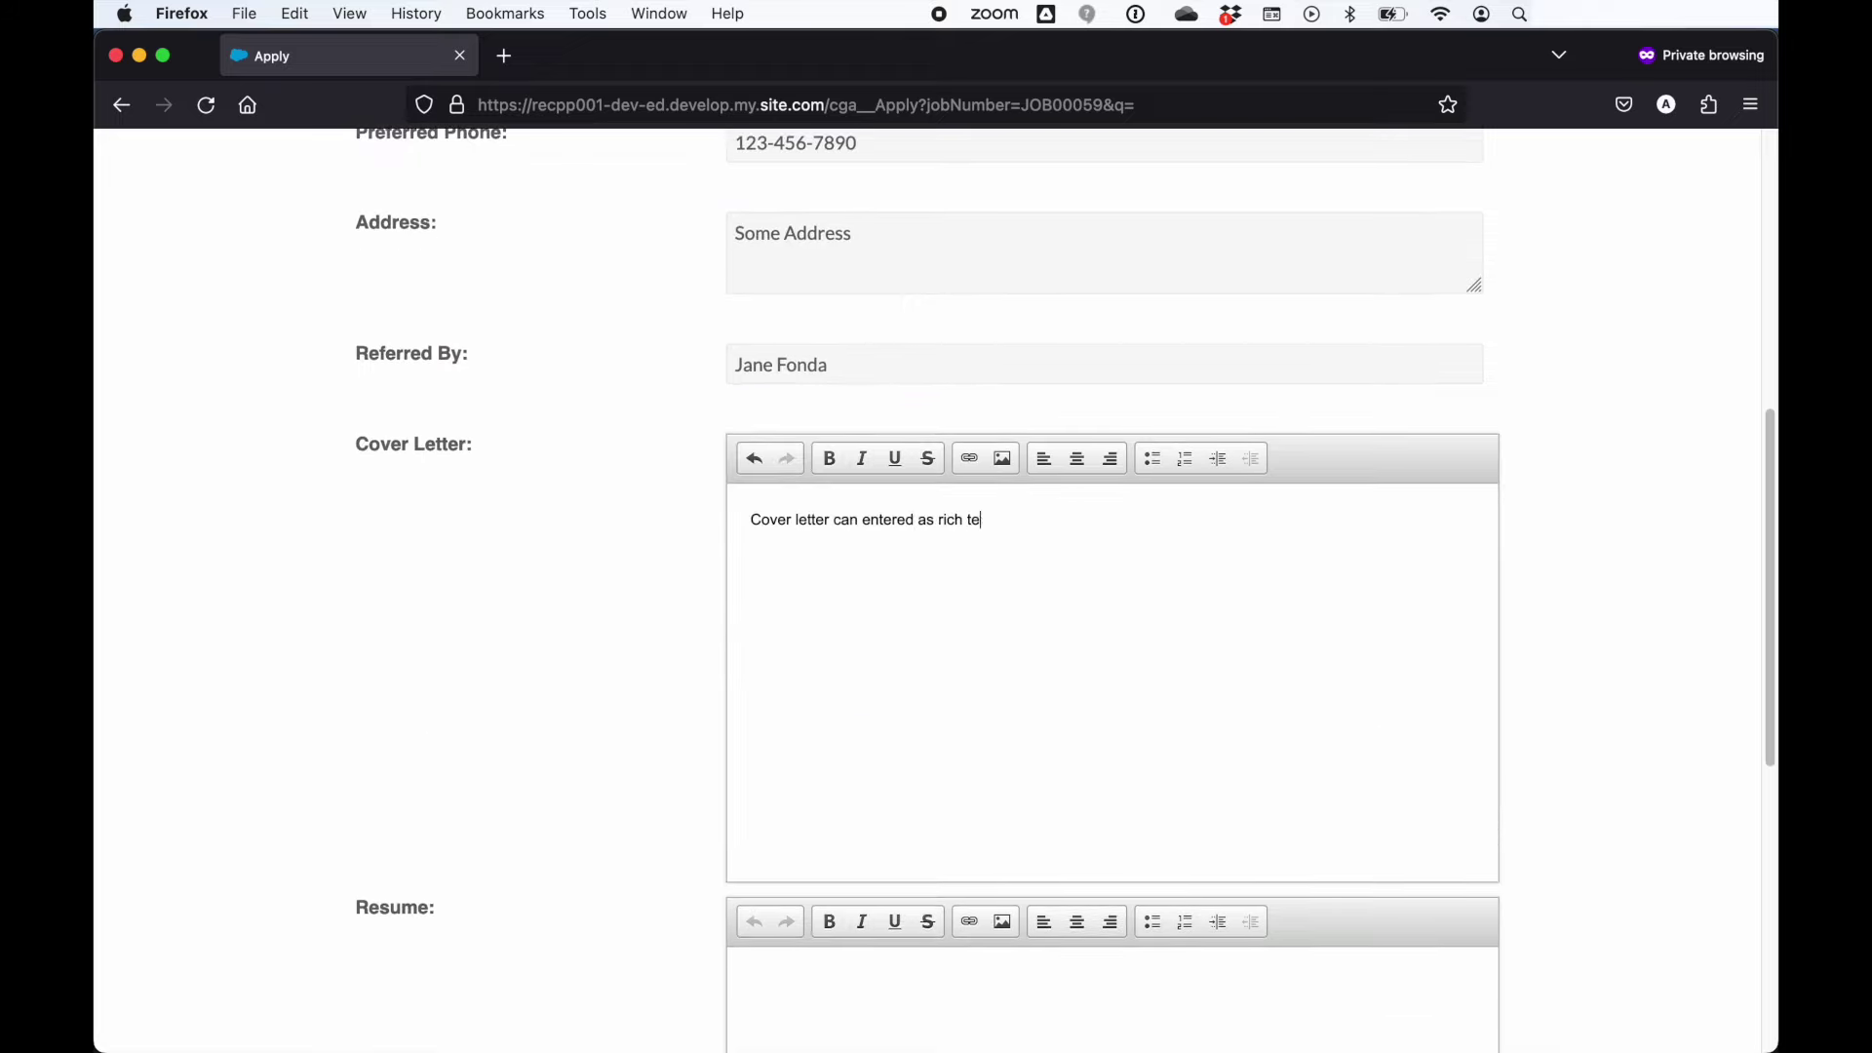
key(cmd+a)
key(cmd+b)
Copy the bold cover letter text into the Resume field and change it to "Resume can entered as rich text"
scroll(957, 598, down, 3)
key(cmd+c)
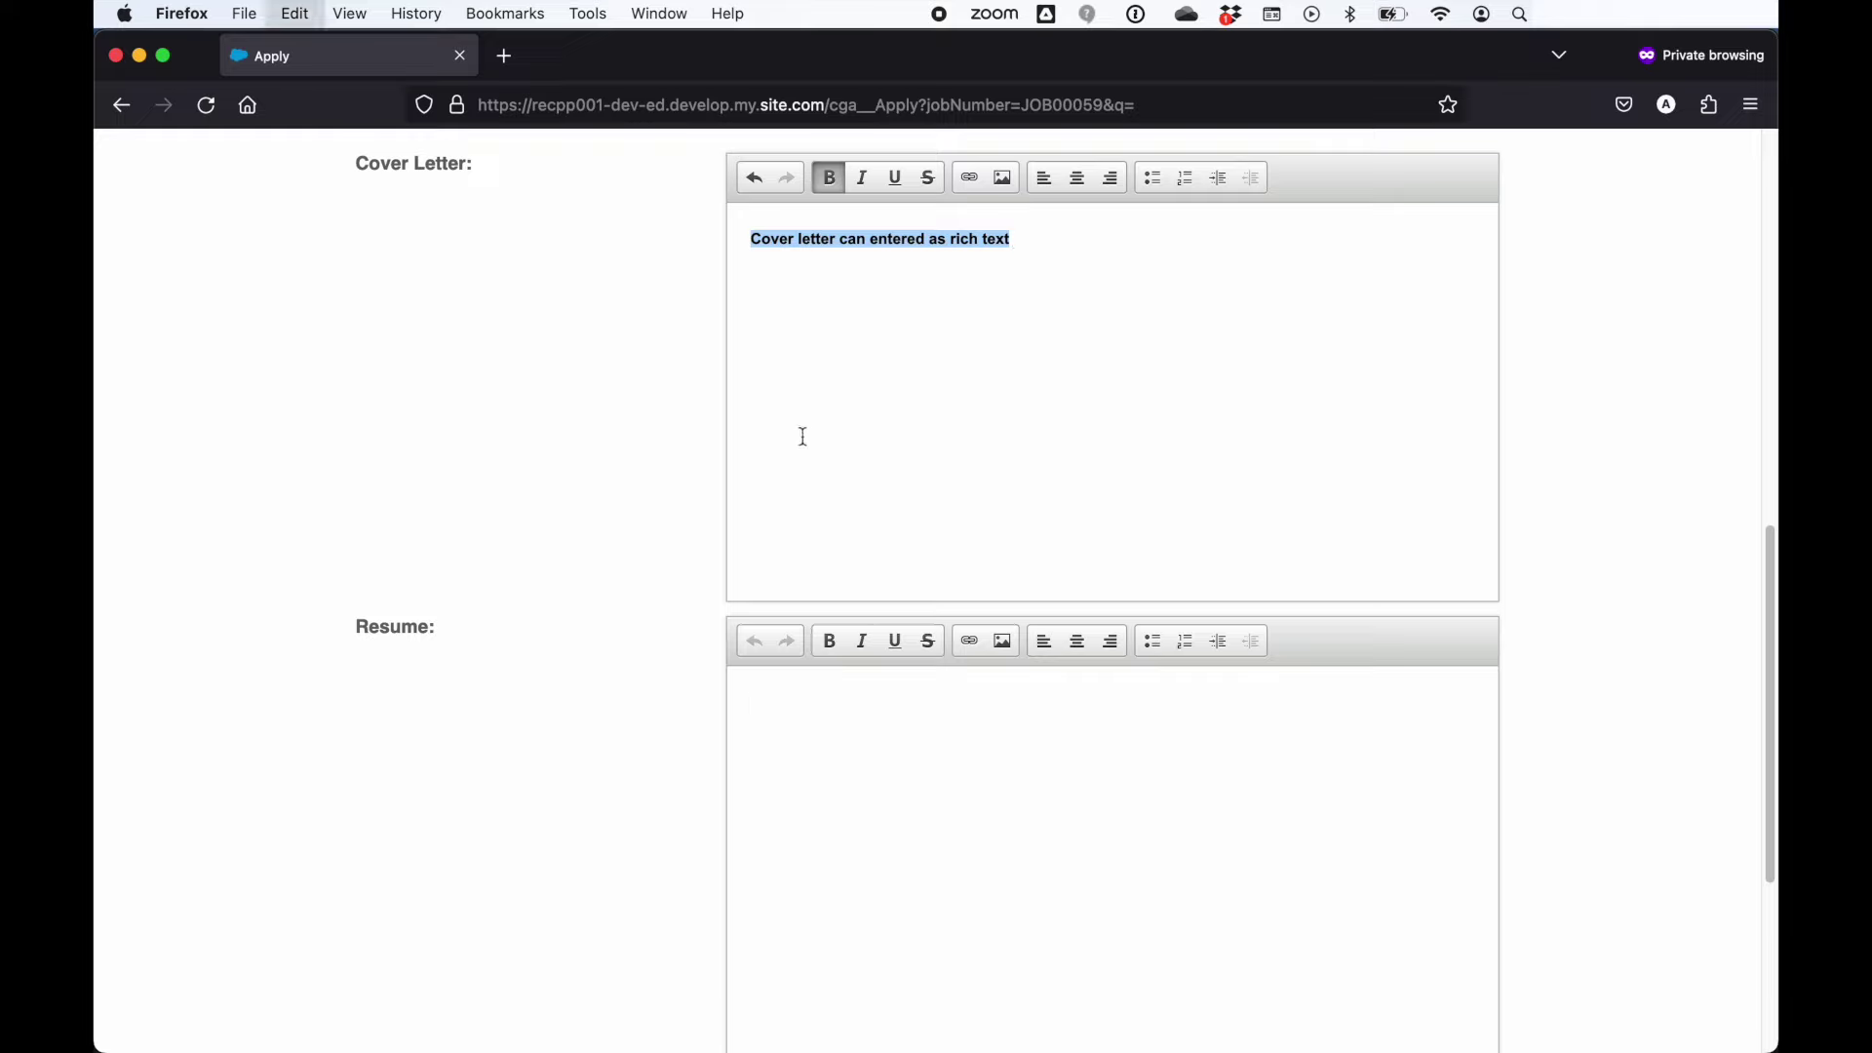
click(777, 713)
key(cmd+v)
double_click(777, 713)
drag(777, 713, 834, 704)
text(Resume)
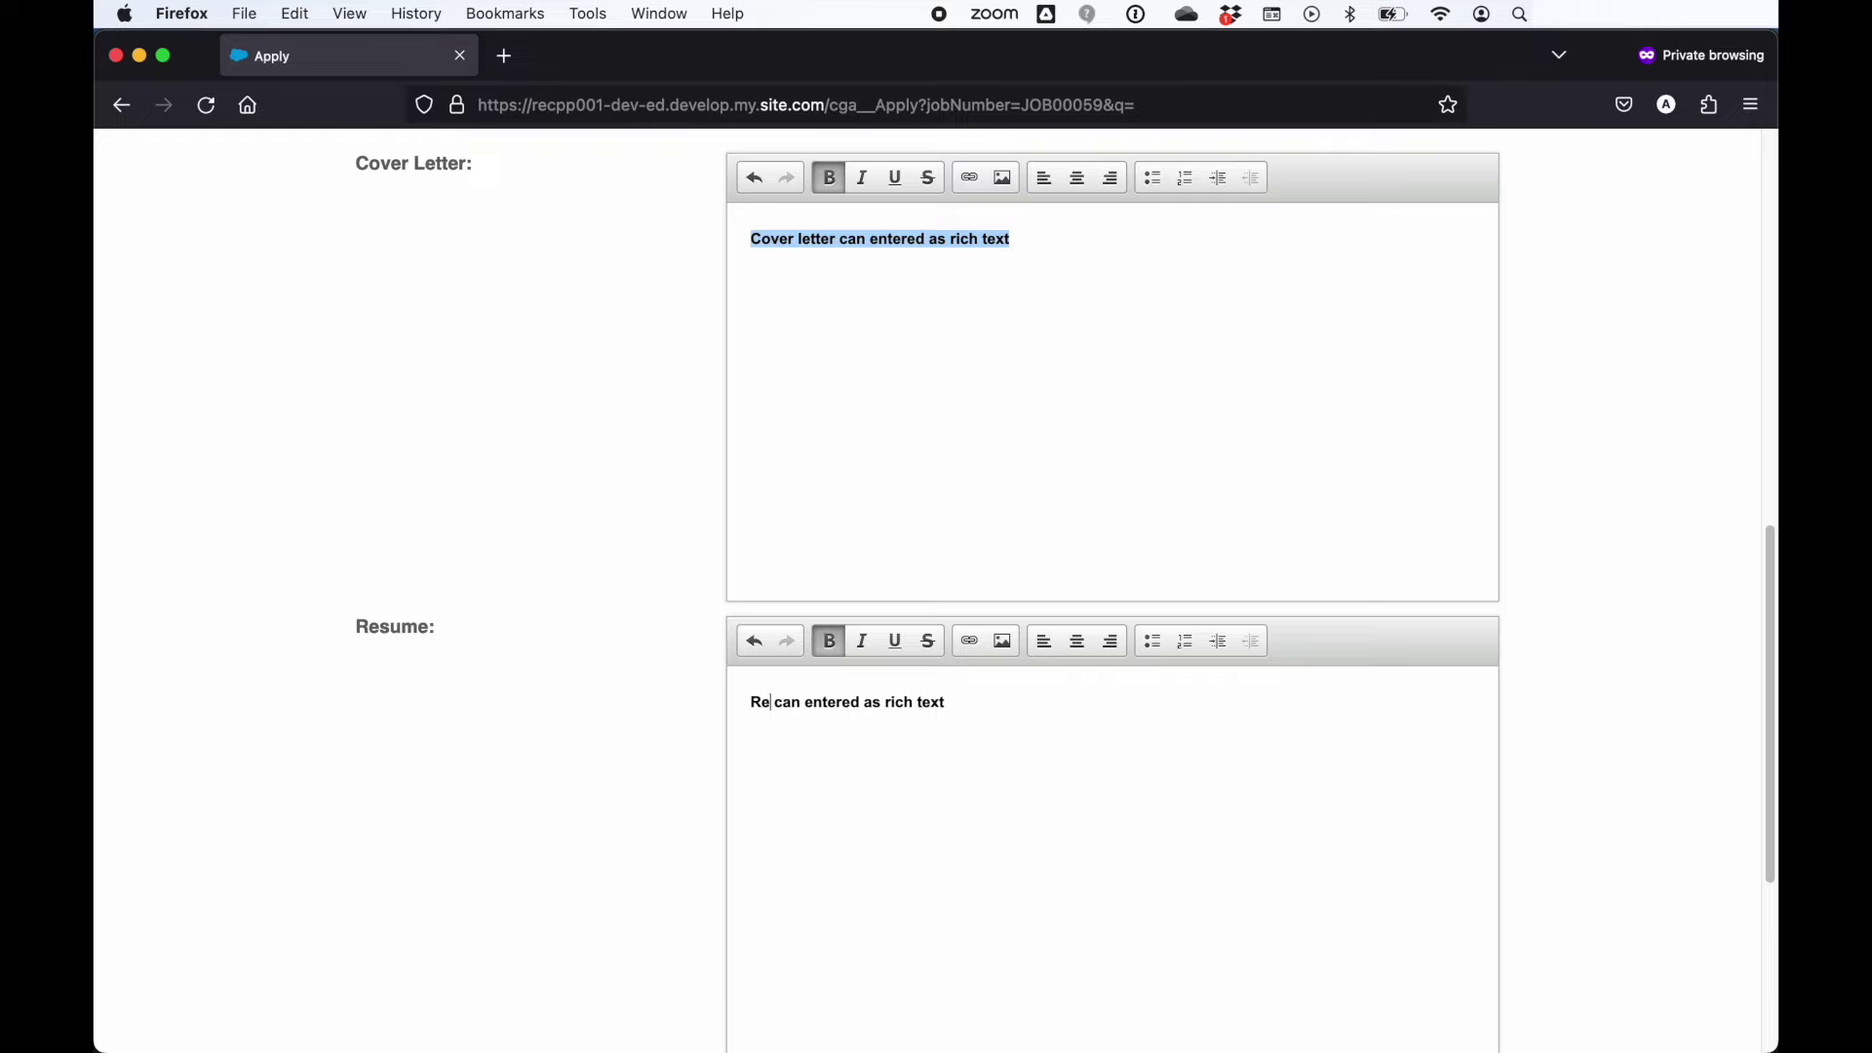
Attach the applicant's cover letter and Salesforce resume Word documents, and submit the job application
scroll(606, 766, down, 5)
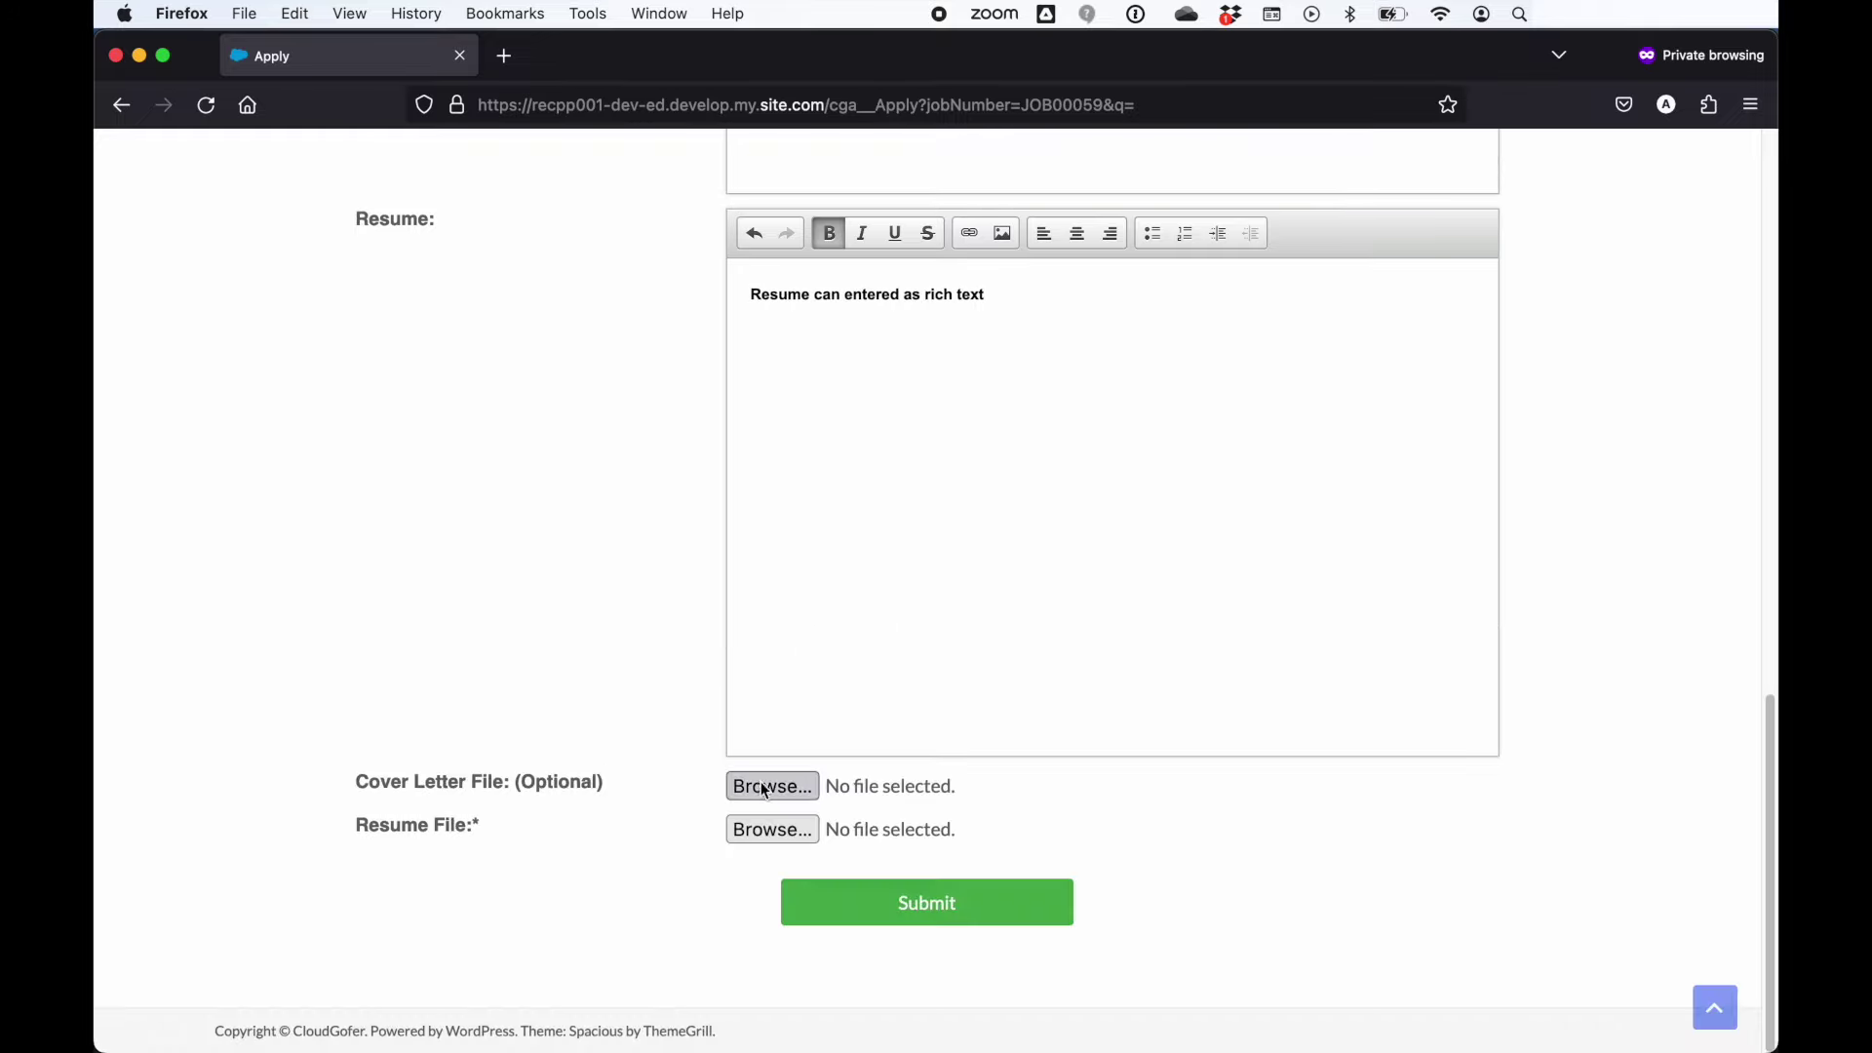
click(756, 790)
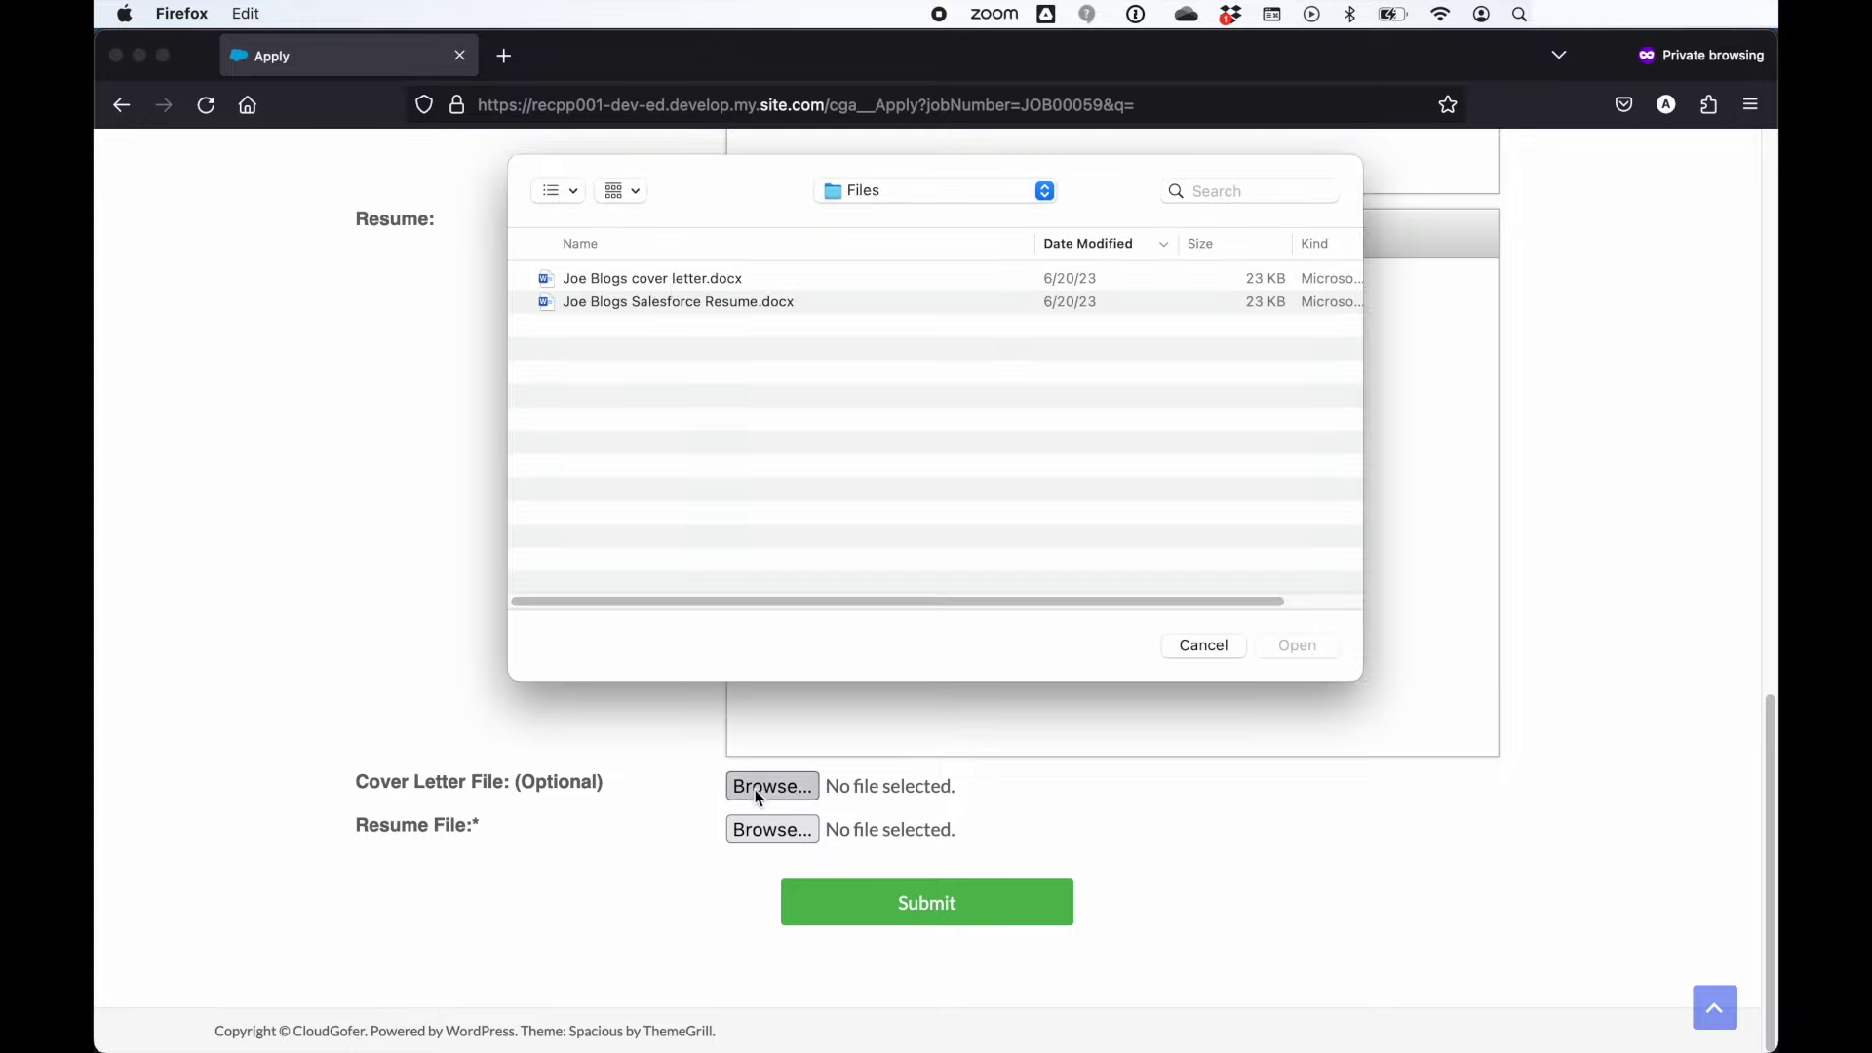
click(1300, 644)
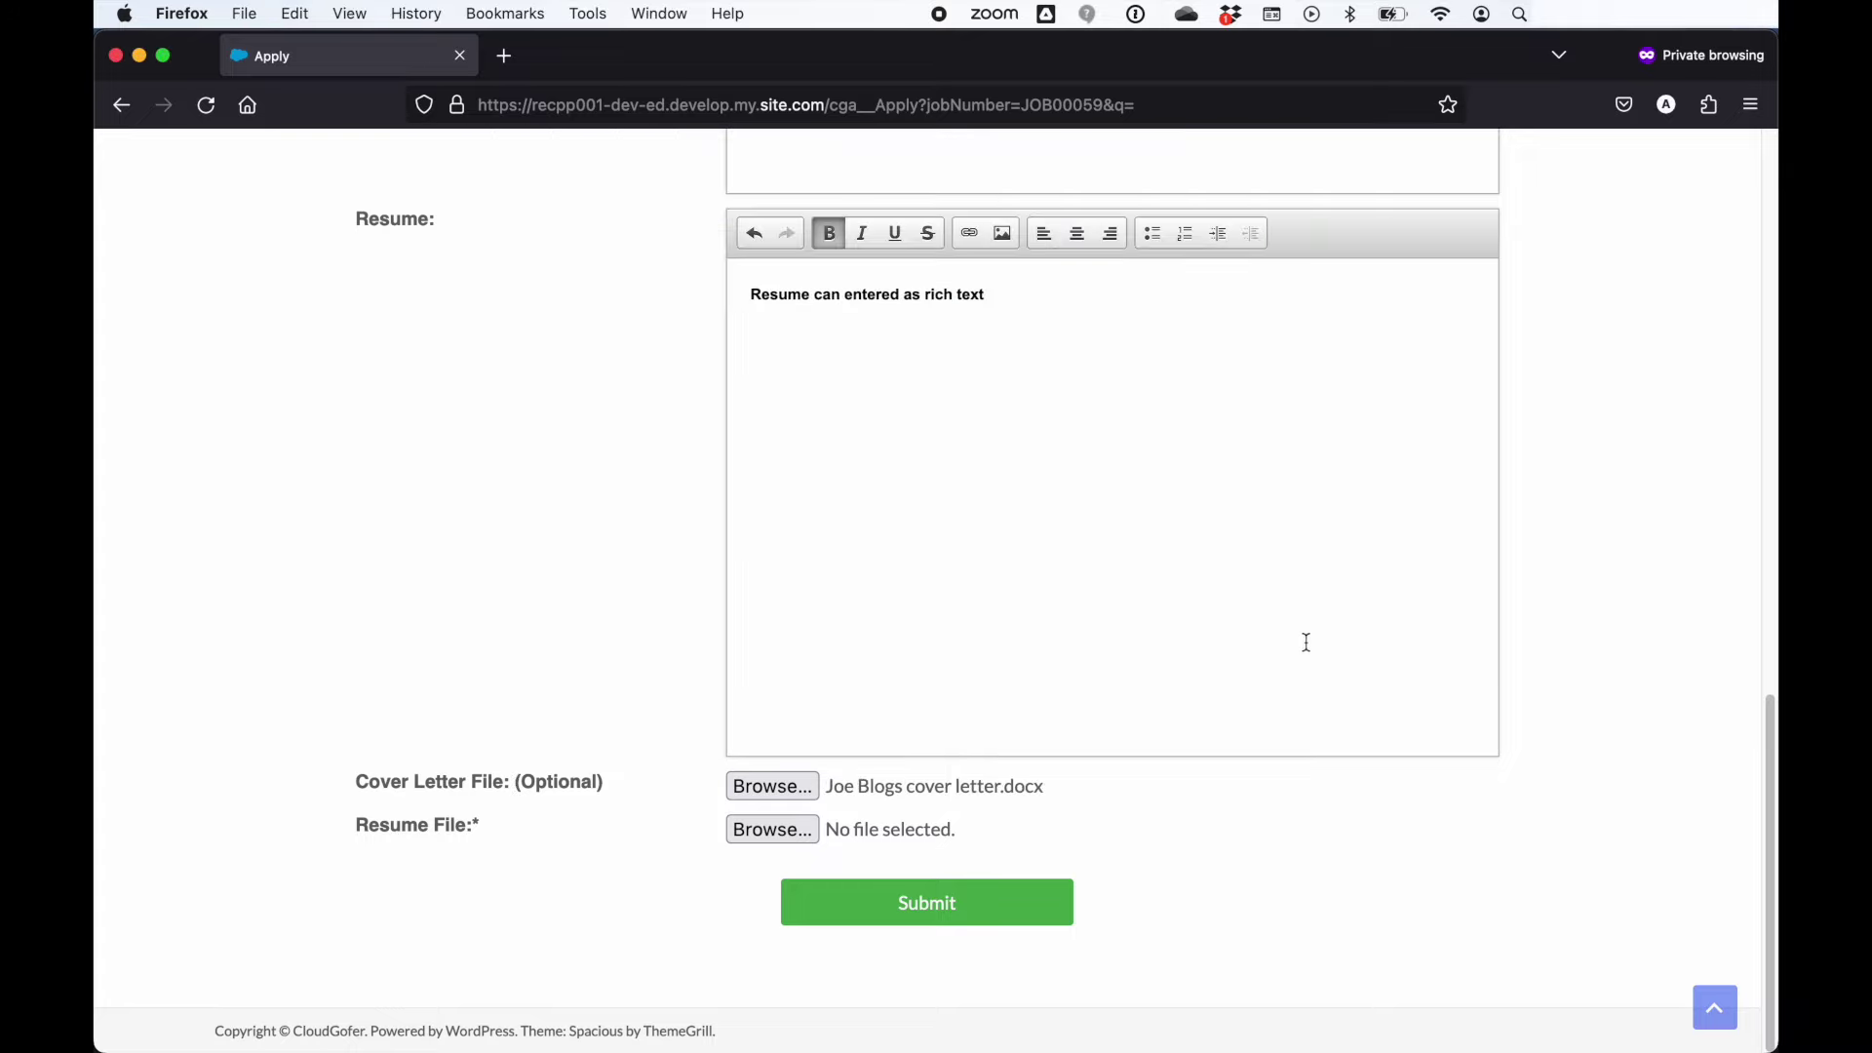
click(770, 828)
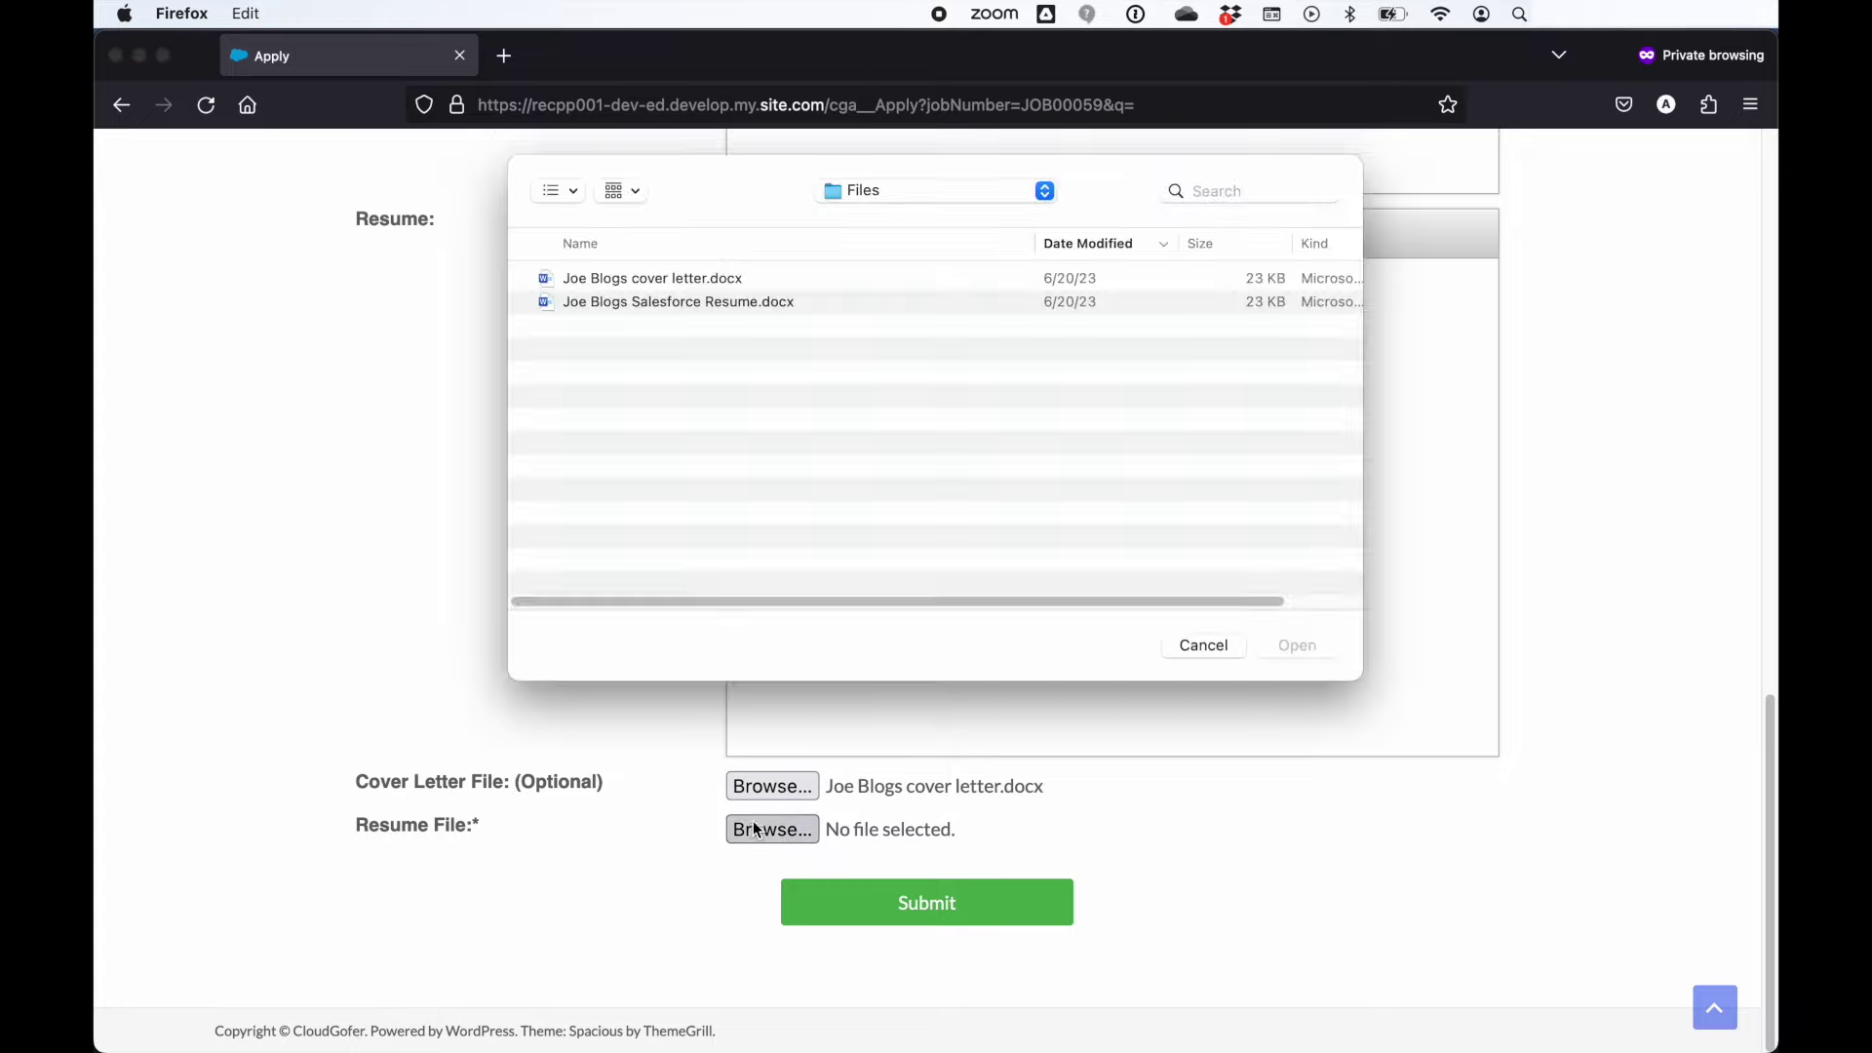
click(704, 304)
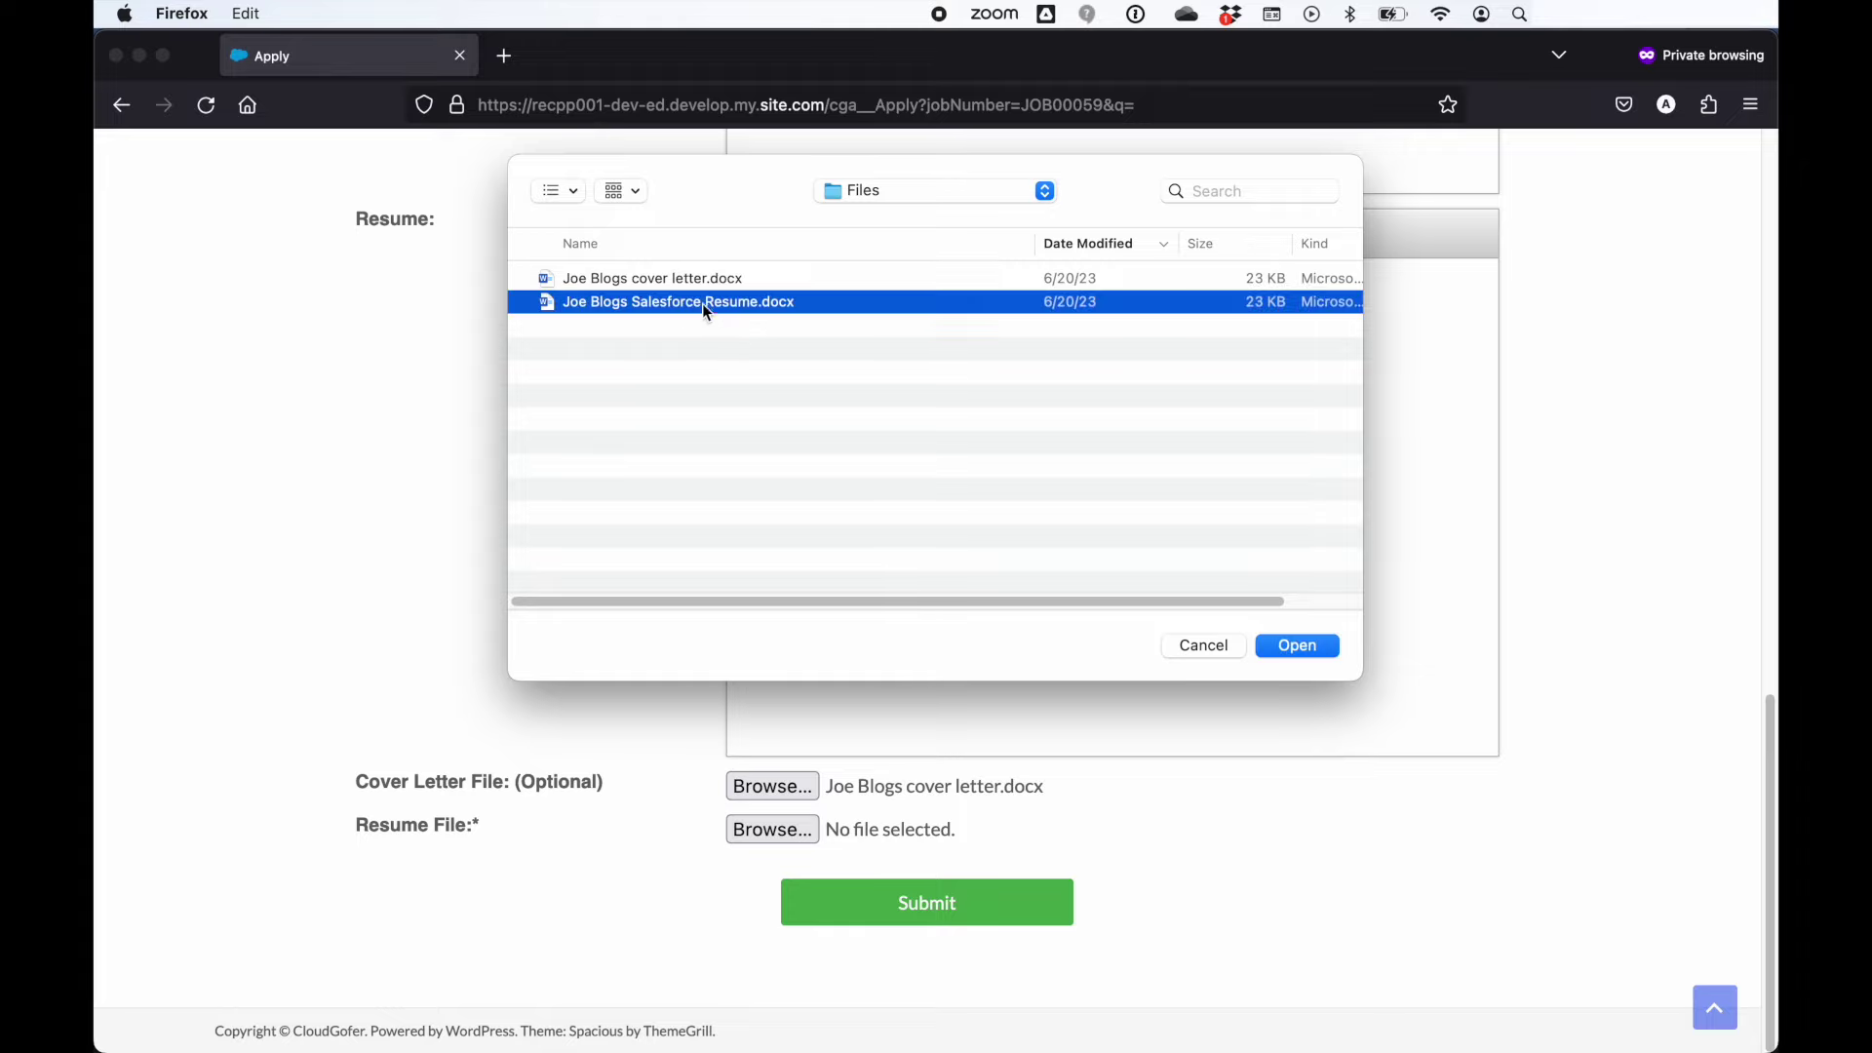
click(1299, 645)
click(960, 909)
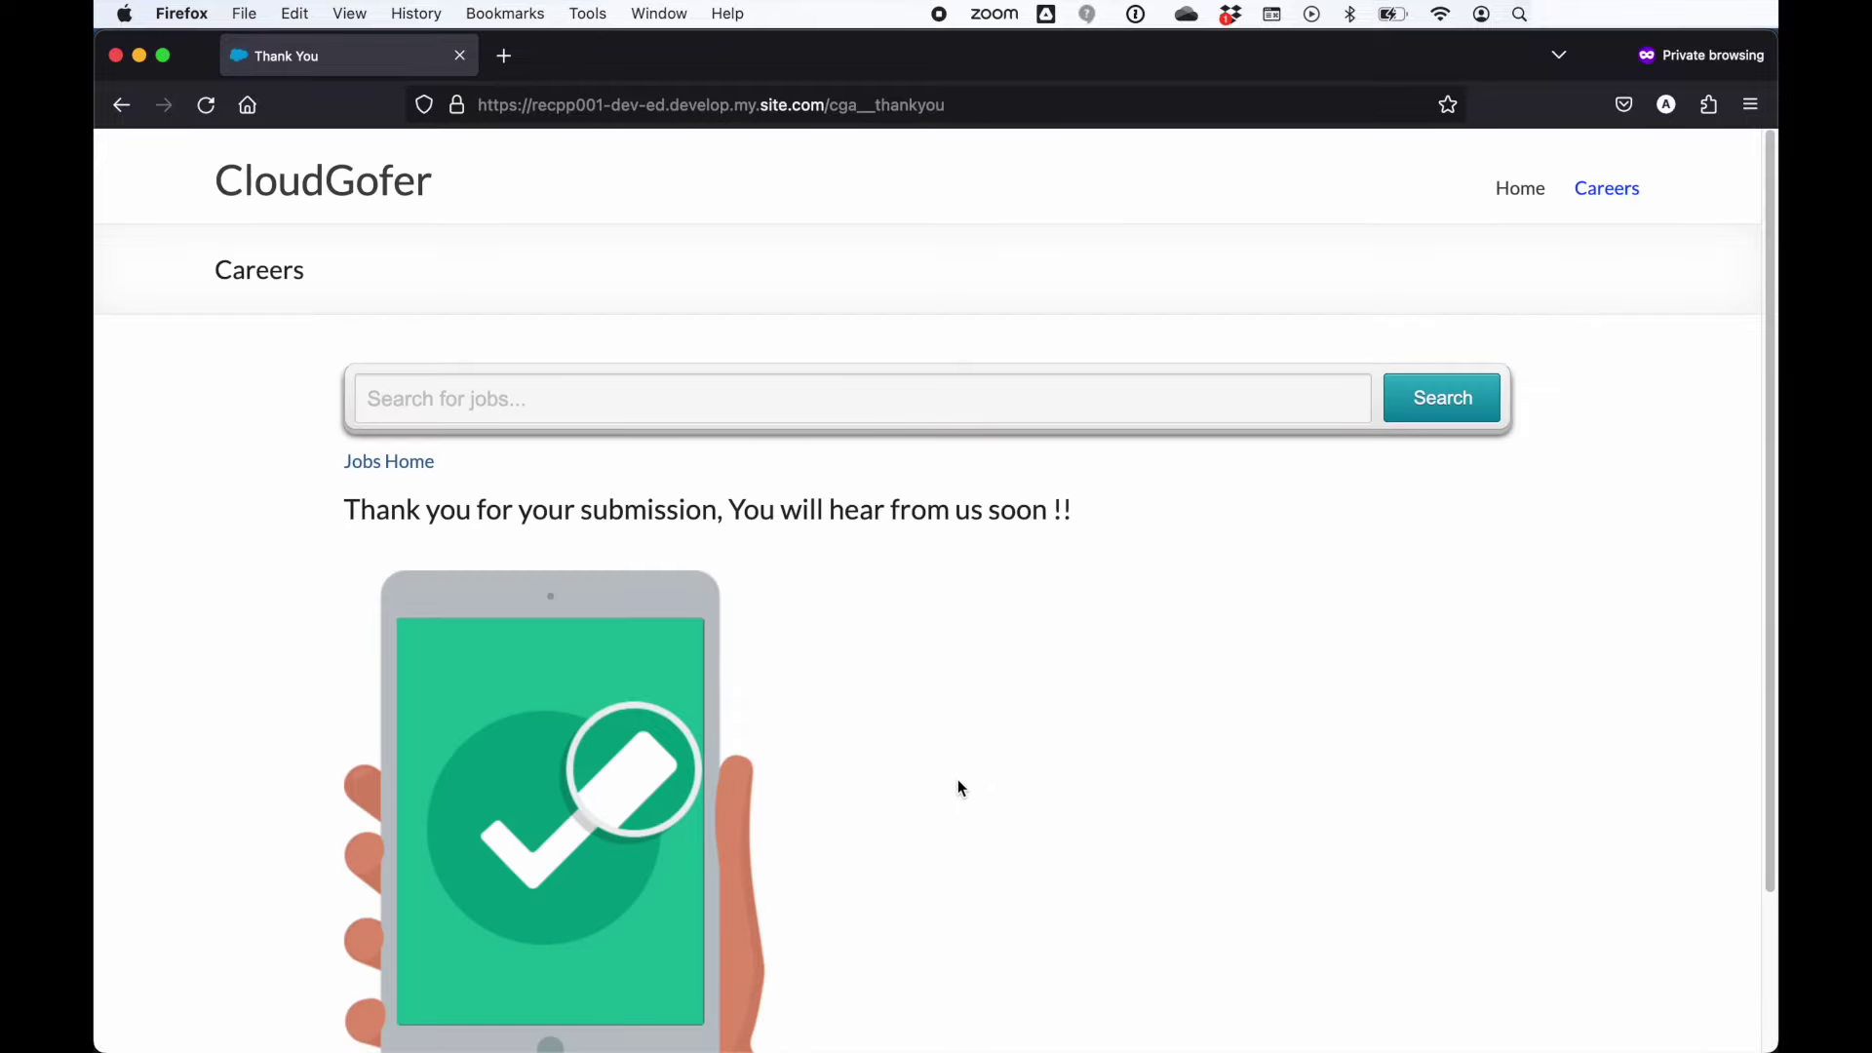
Open the careers site's full job listing and look through the posted jobs
click(389, 462)
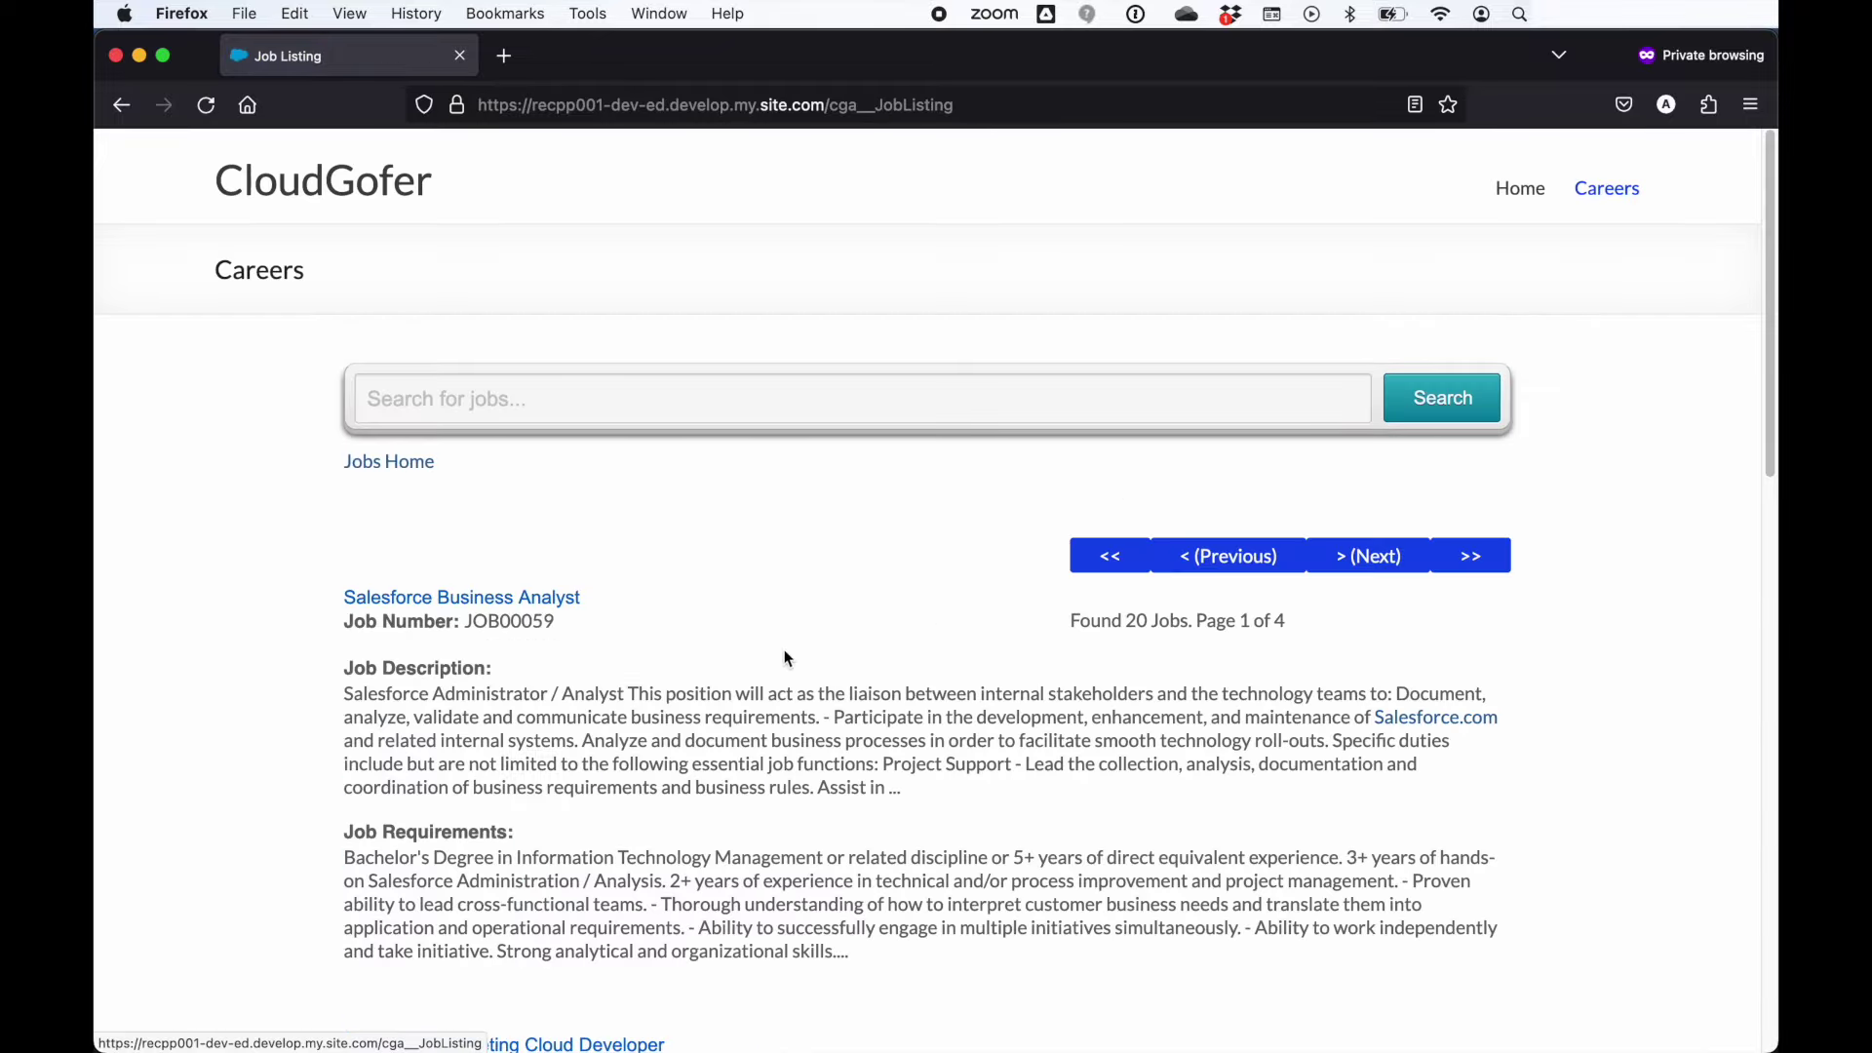
scroll(788, 653, down, 6)
scroll(790, 656, down, 3)
scroll(790, 656, up, 9)
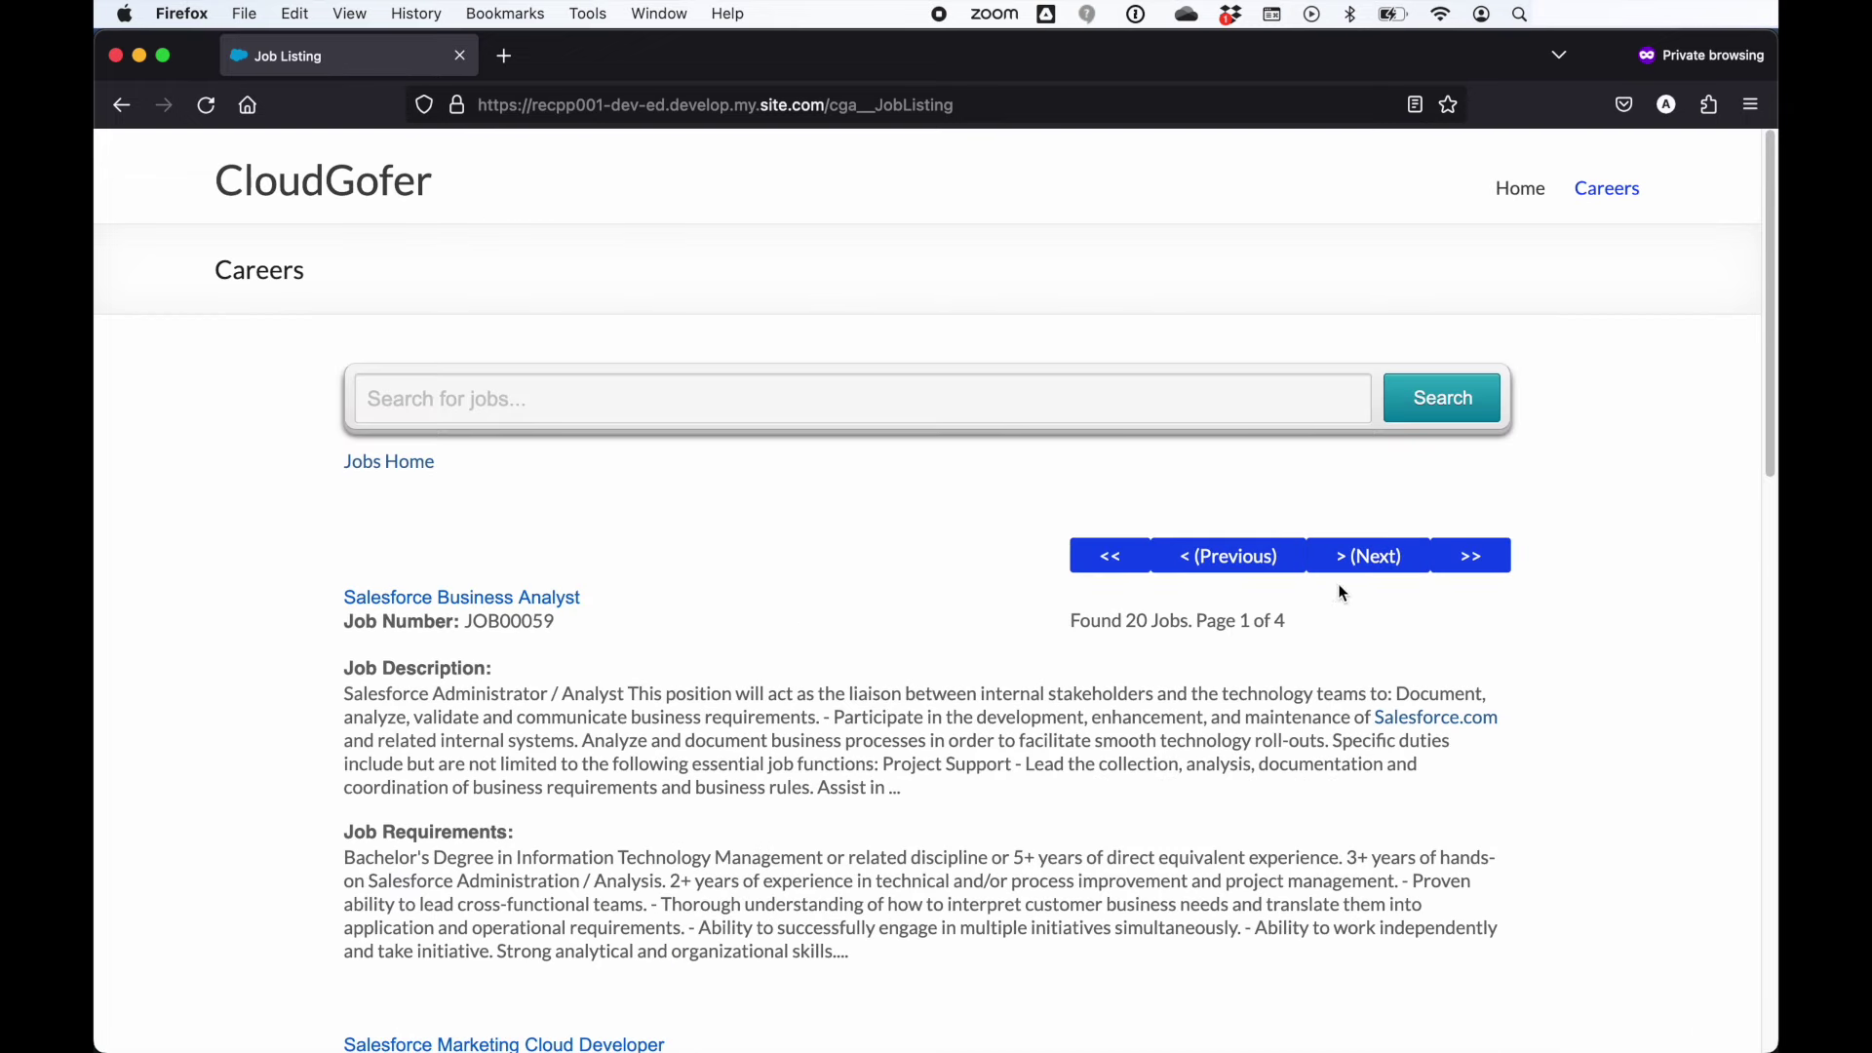
scroll(954, 666, down, 10)
scroll(955, 666, up, 10)
Search the careers site's job listing for "business analyst"
click(715, 401)
text(business)
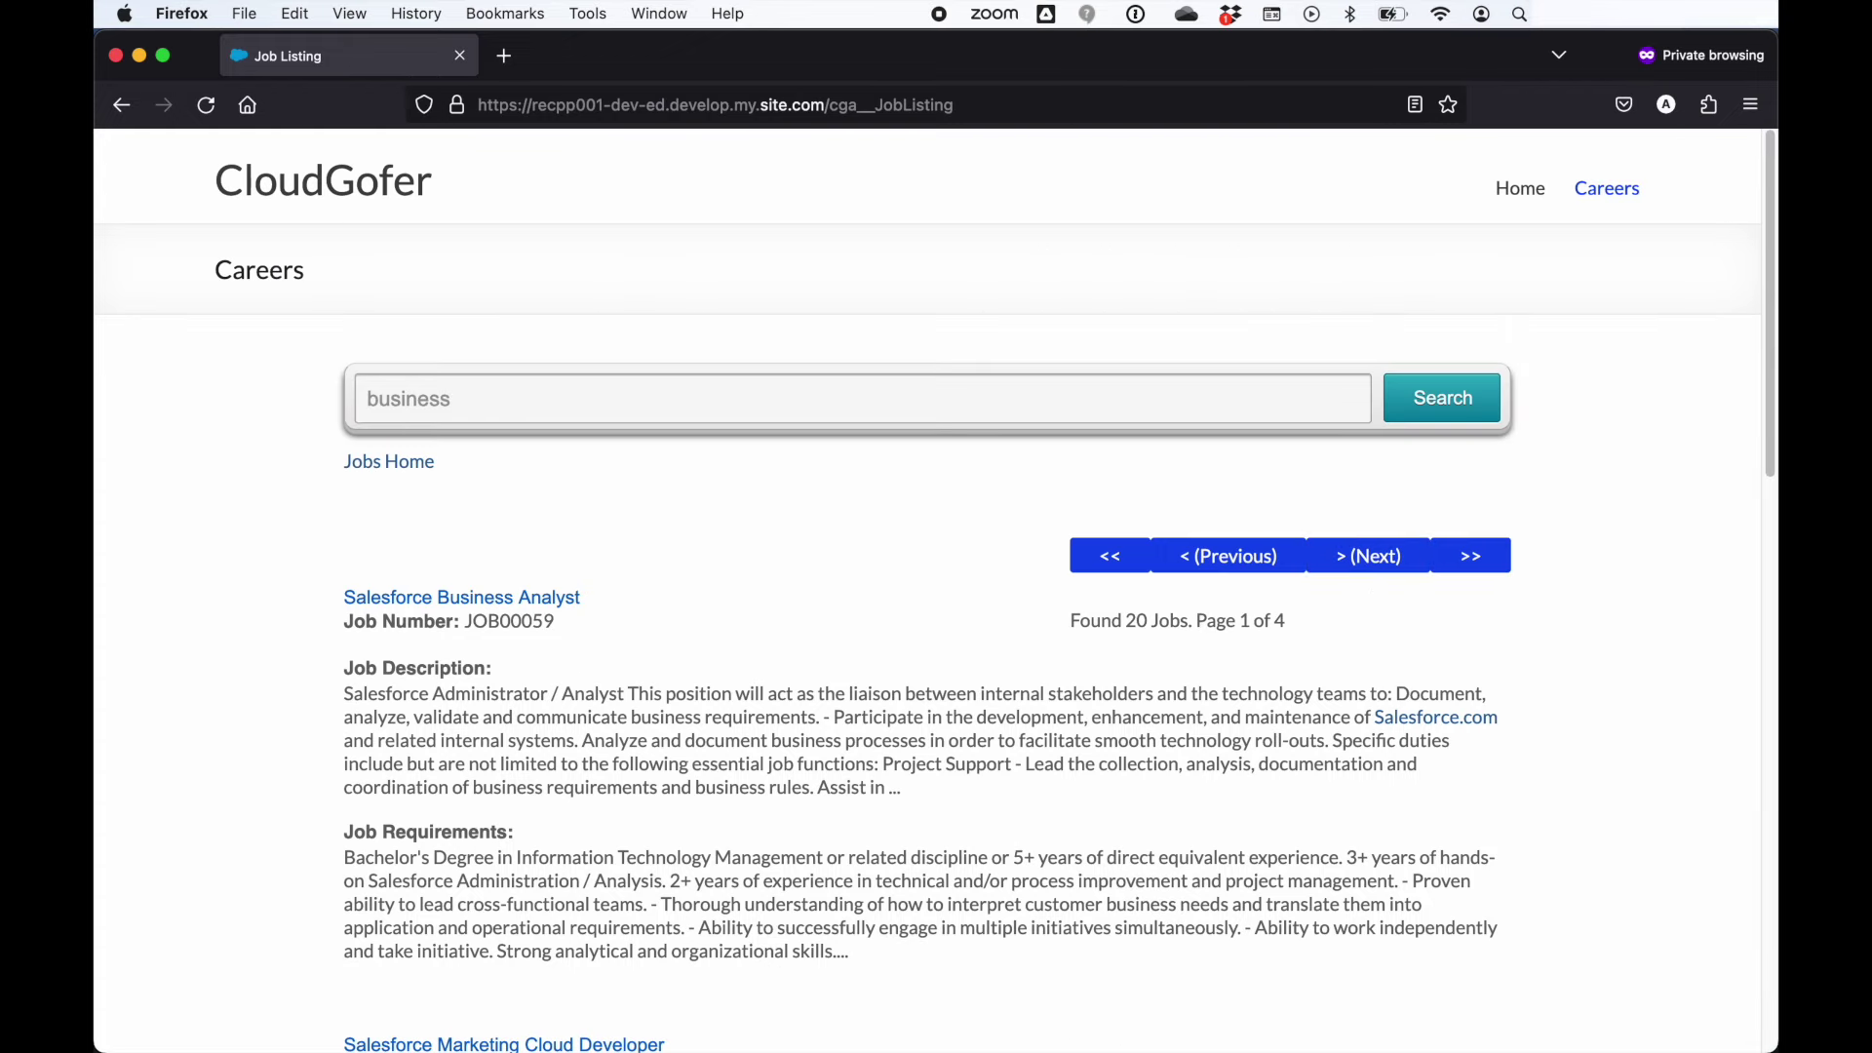
text( analyst)
key(Return)
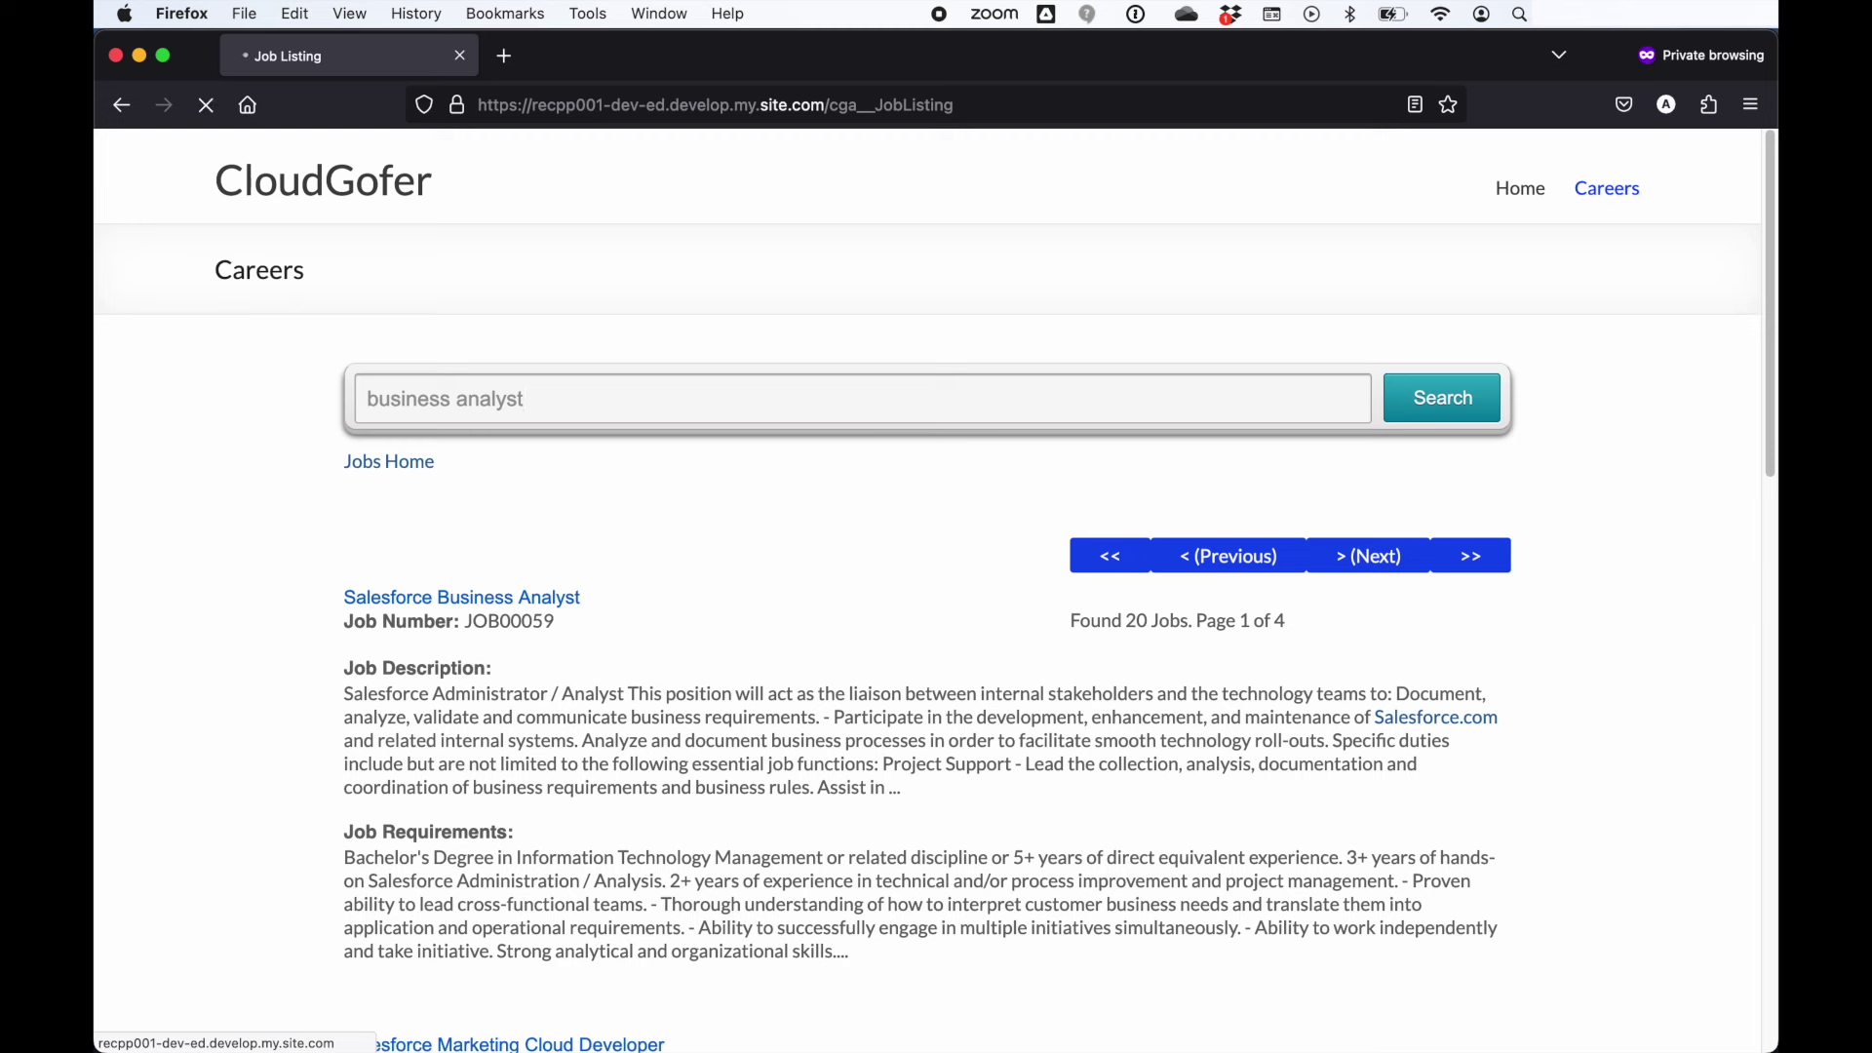
Look through the "business analyst" search results and open the Salesforce Business Analyst job's details
scroll(811, 663, down, 2)
scroll(810, 663, down, 3)
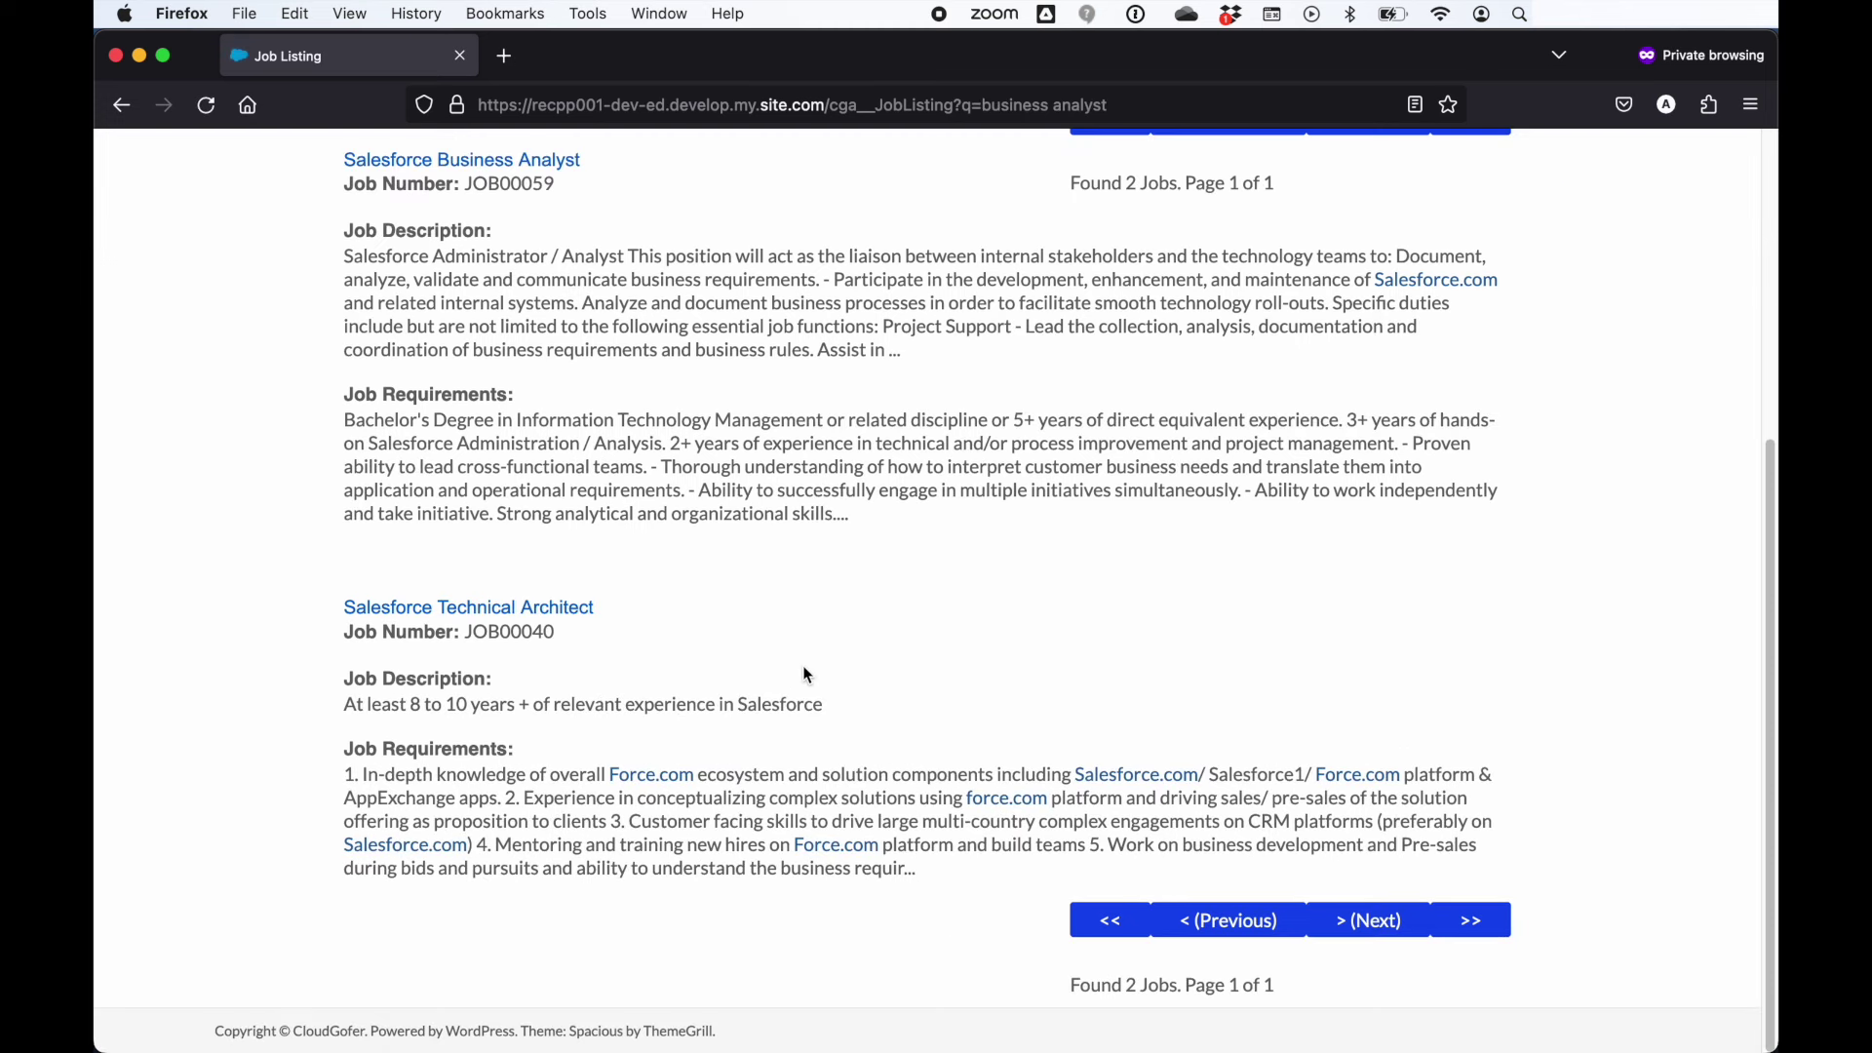
scroll(804, 669, up, 1)
scroll(801, 669, up, 4)
click(554, 597)
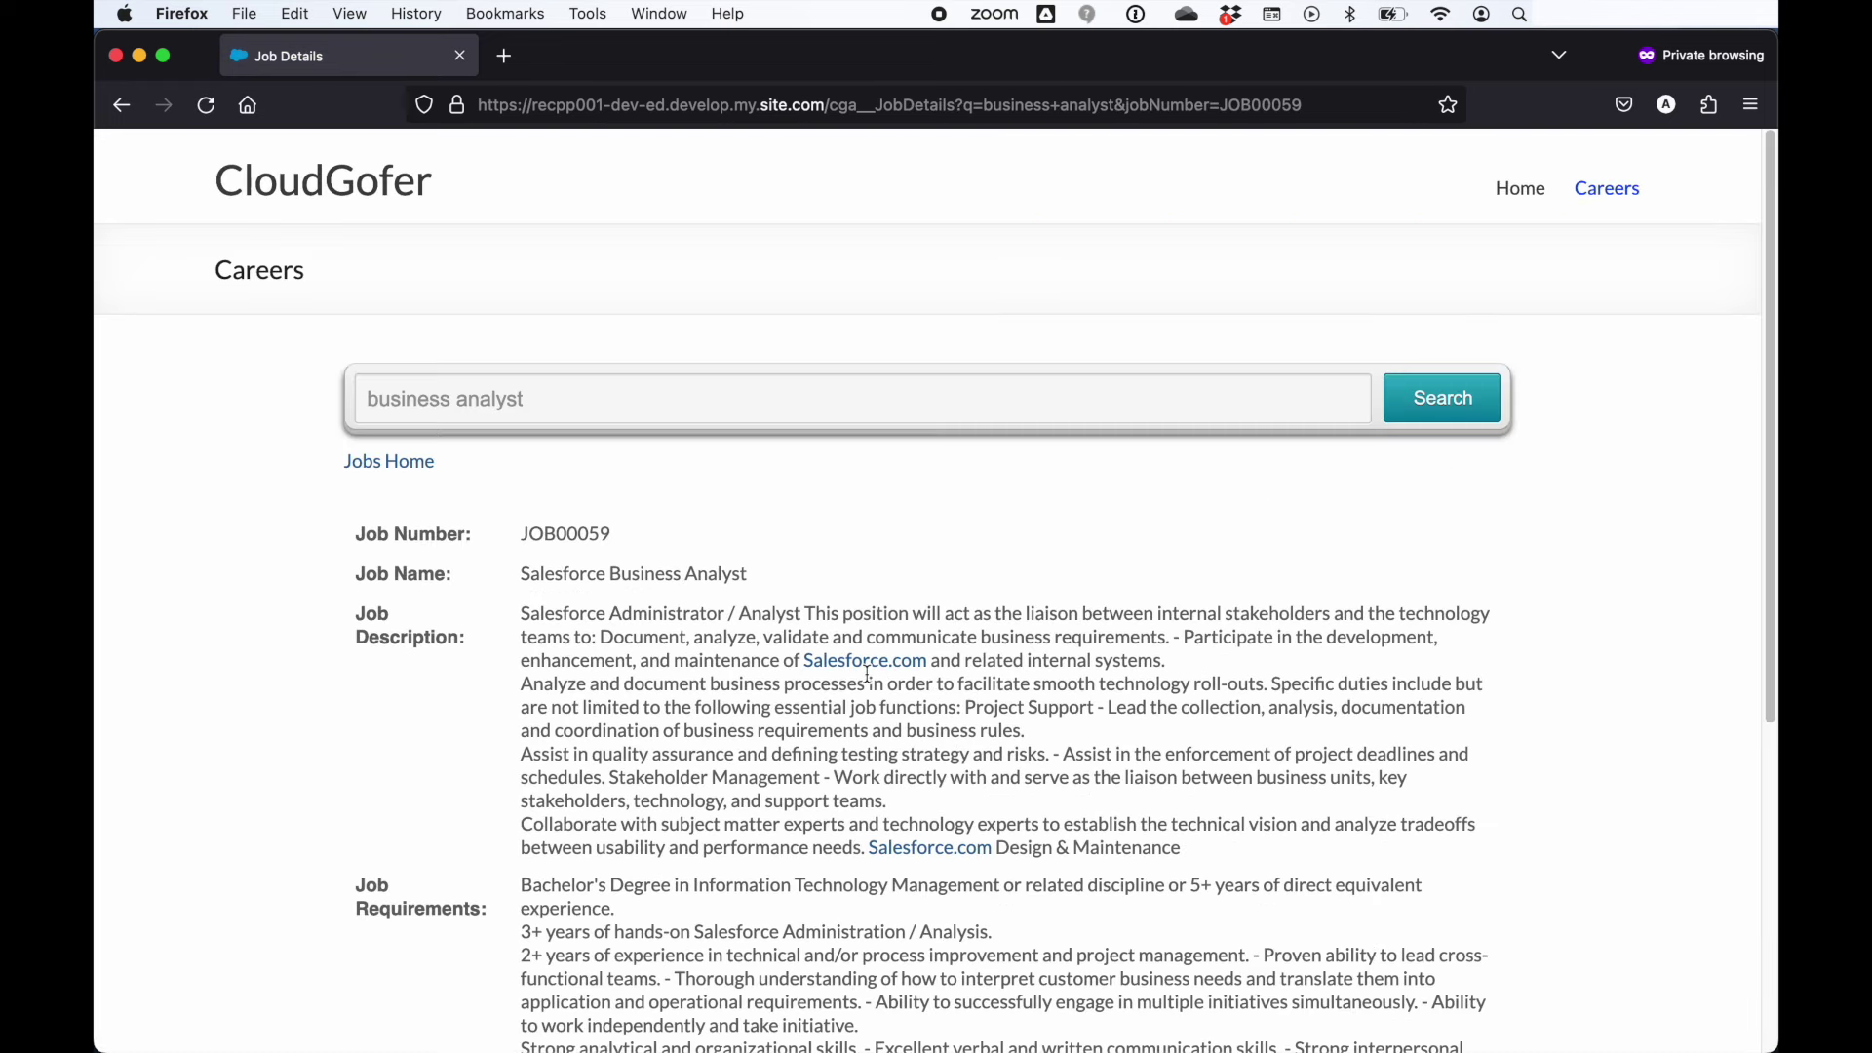
Switch to the recruiter's Salesforce window, reload the Salesforce Business Analyst job record and preview its related job applications and candidates
key(super+grave)
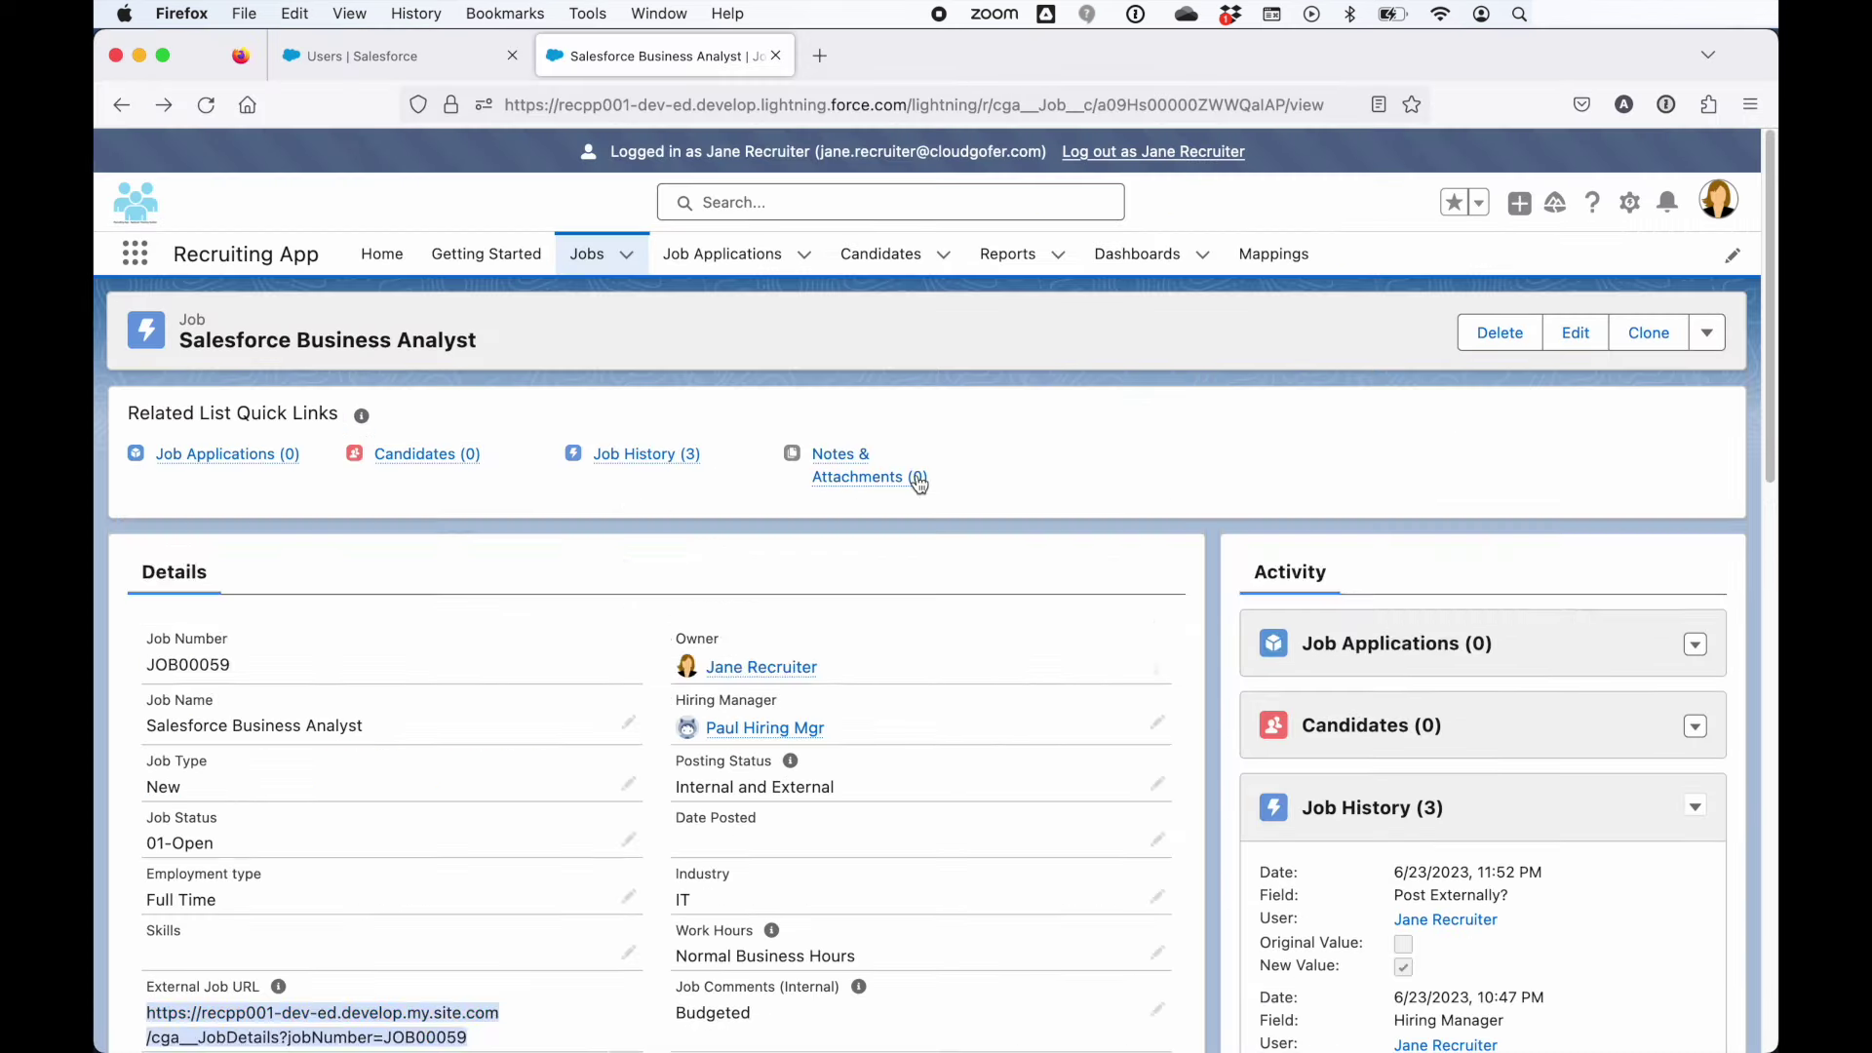
click(206, 104)
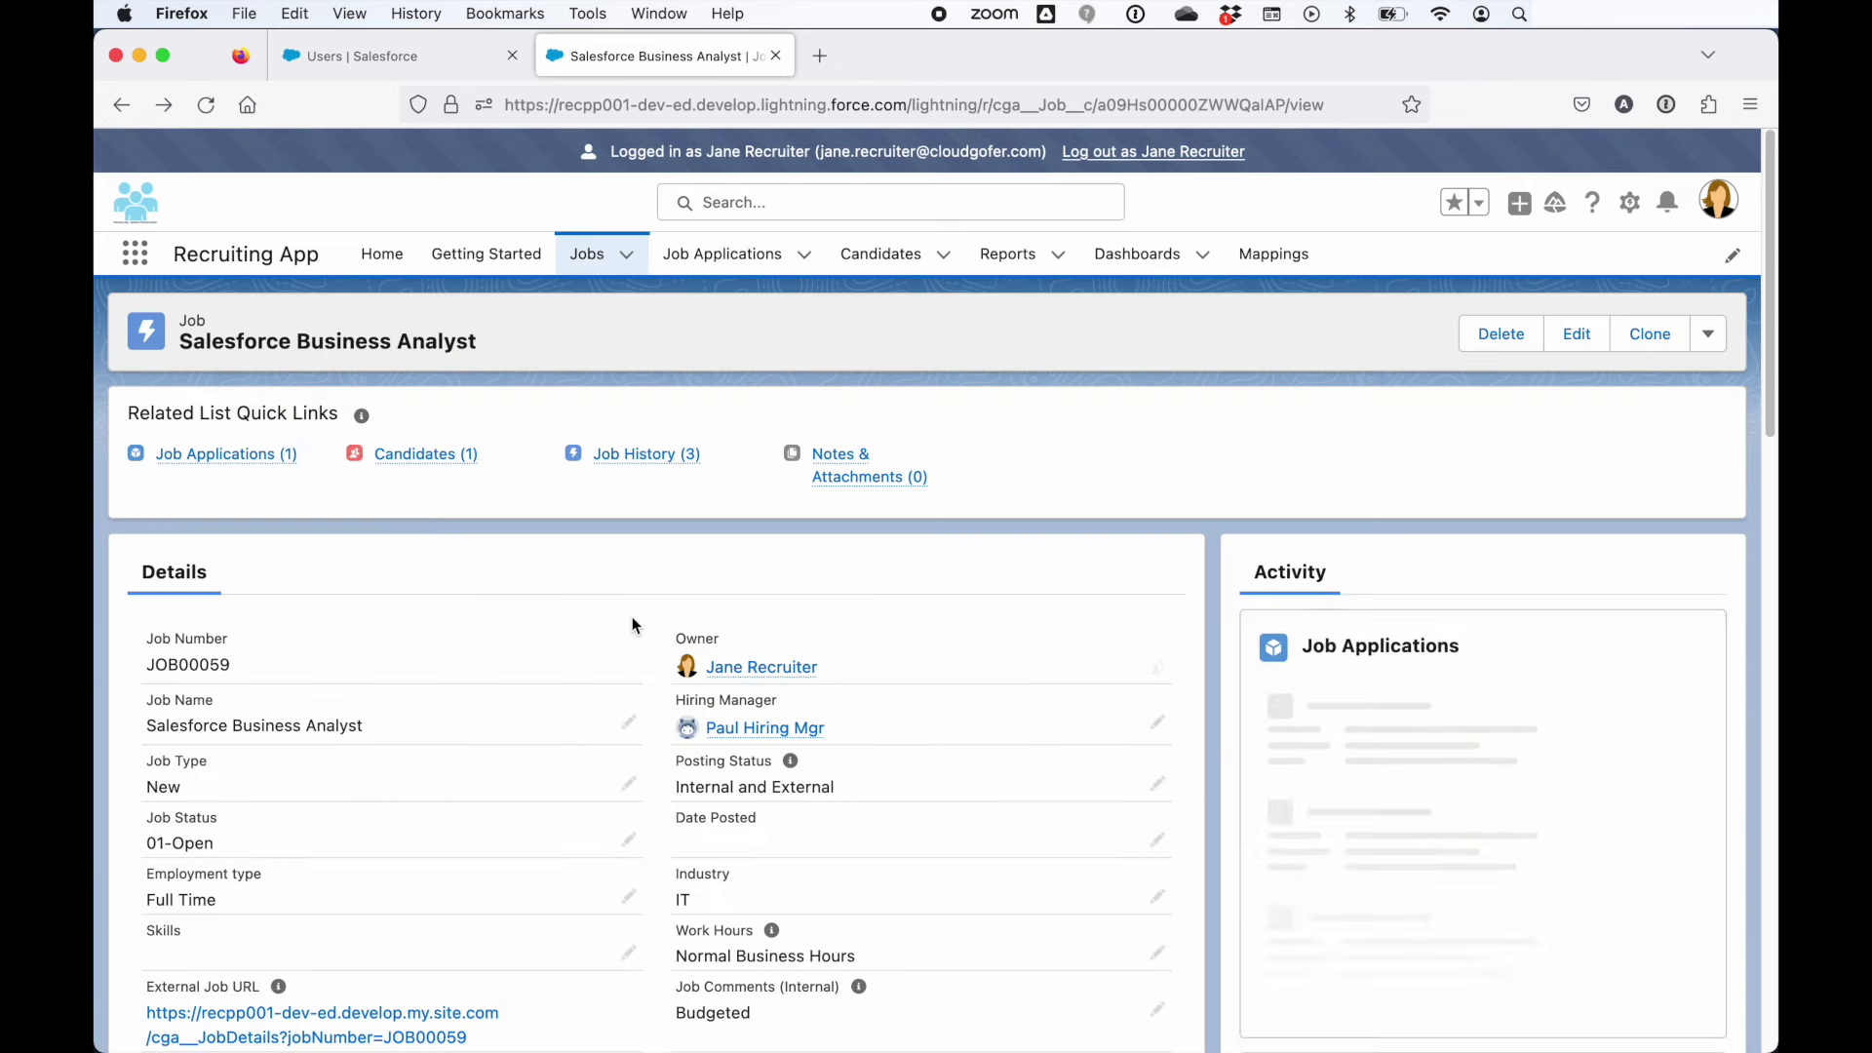
mouse_move(219, 458)
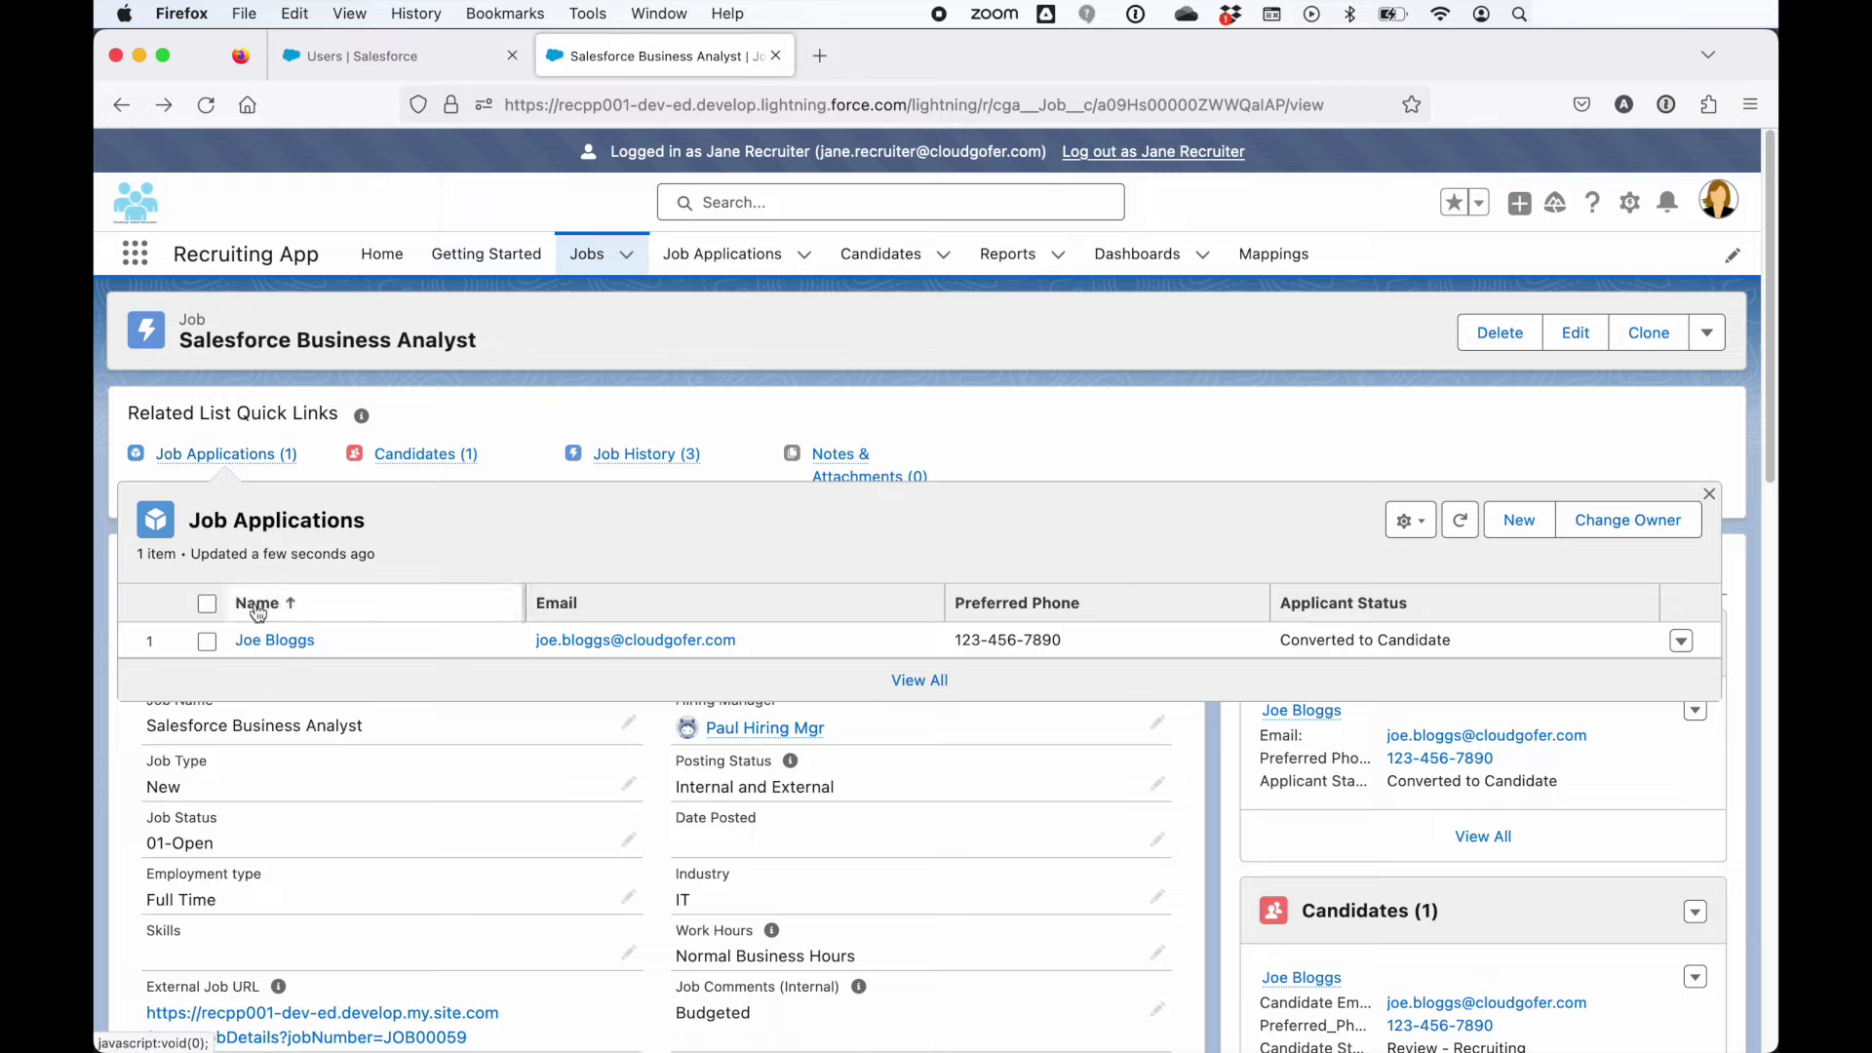
mouse_move(420, 467)
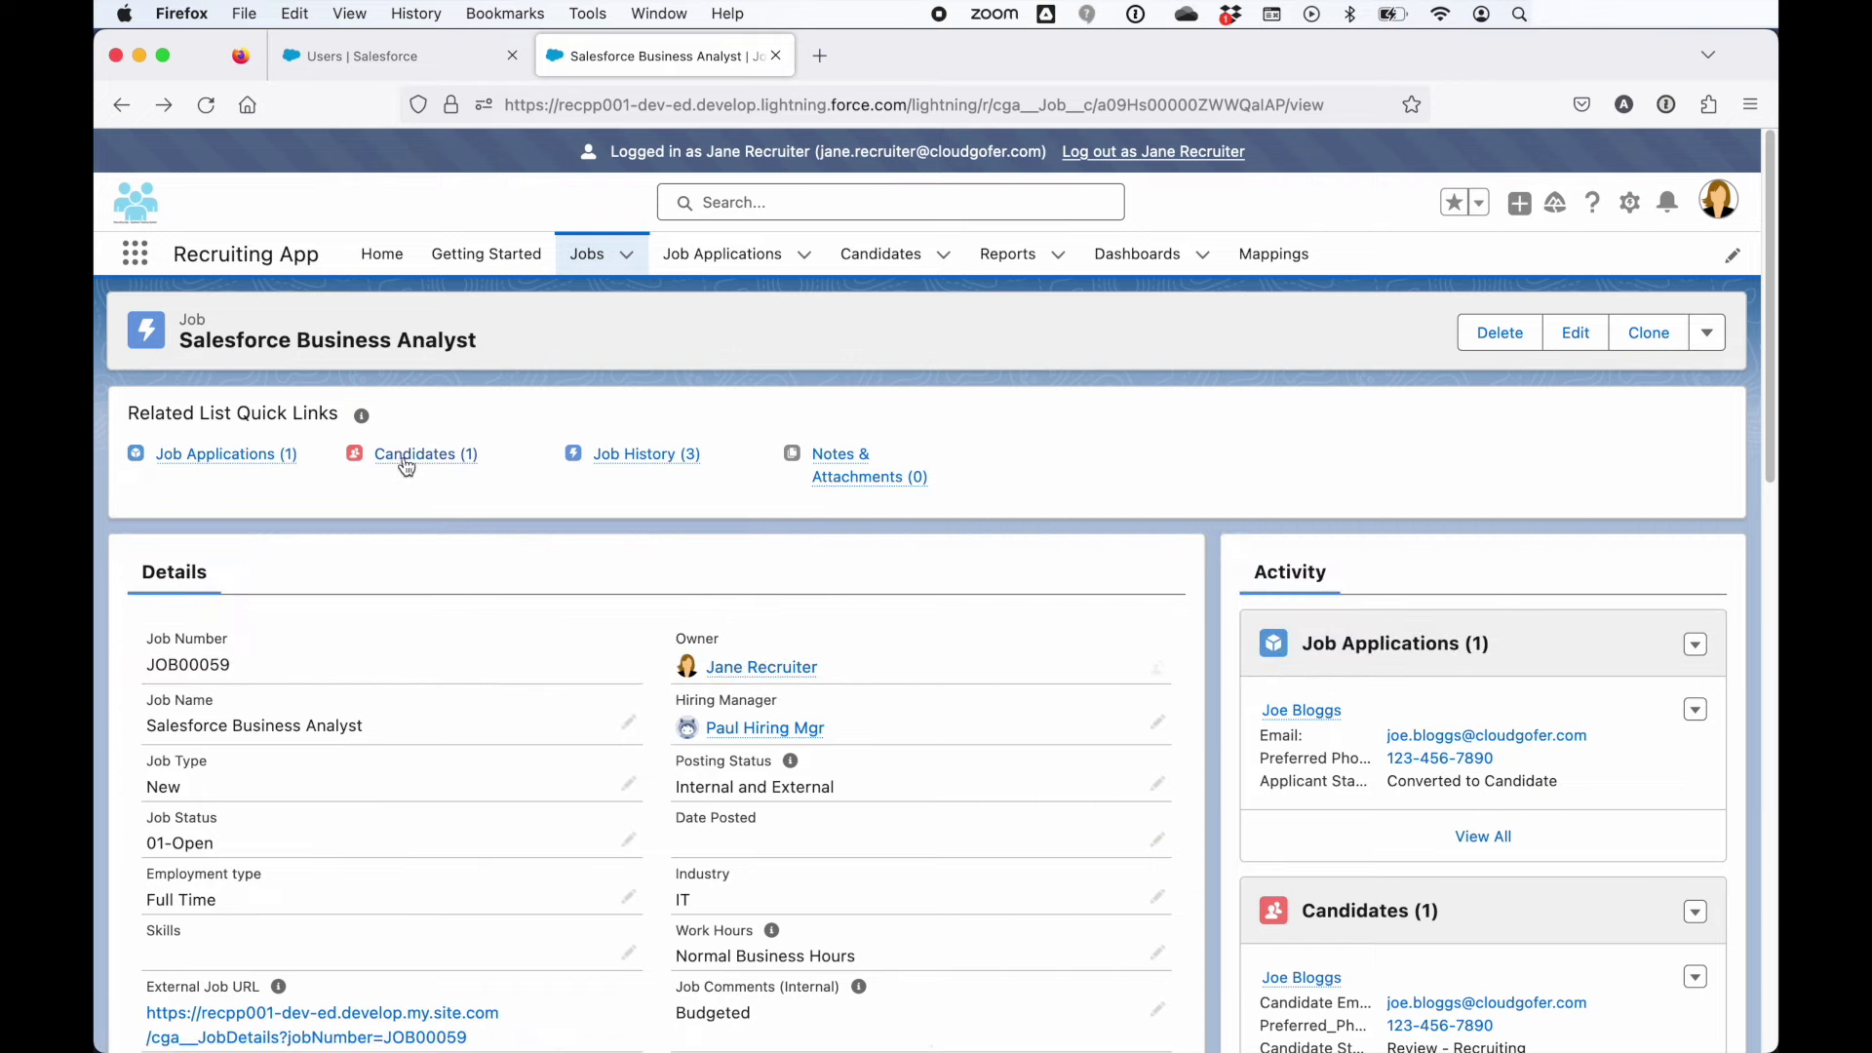
Open the applicant's job application record from the job and look through its details
click(281, 639)
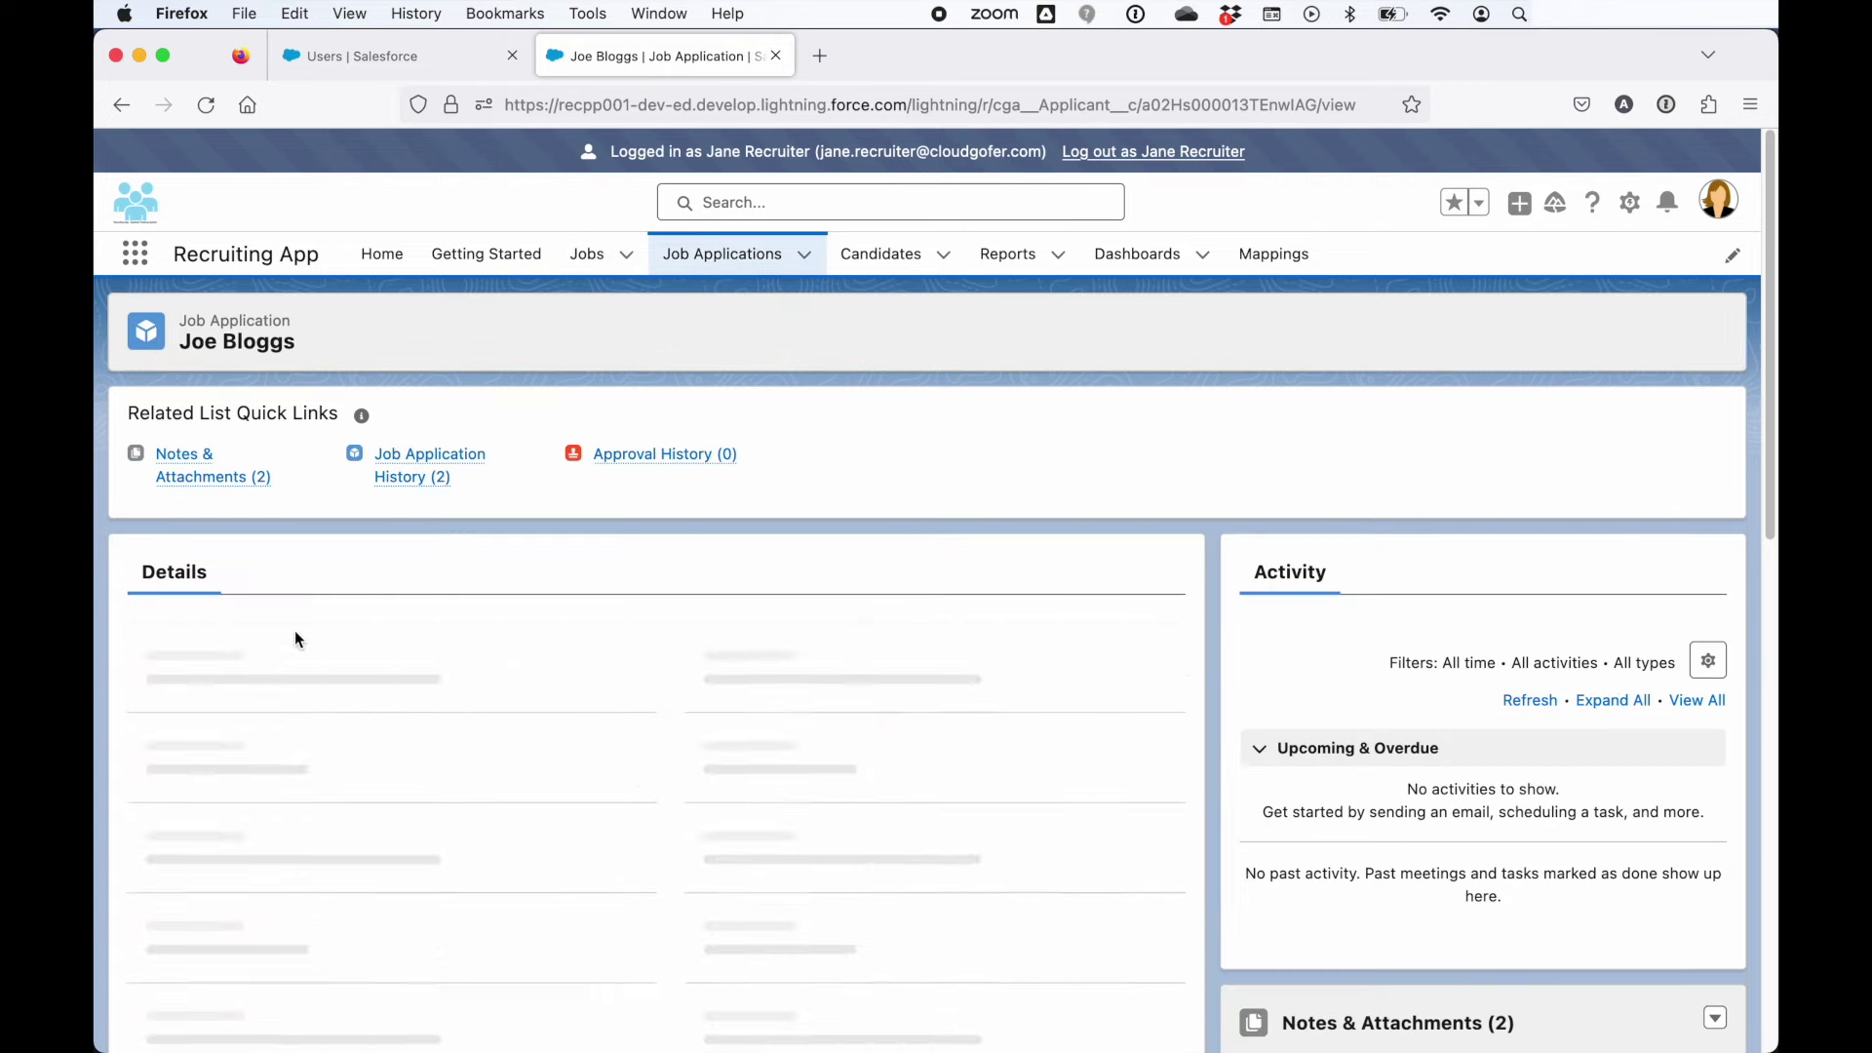
scroll(839, 708, down, 3)
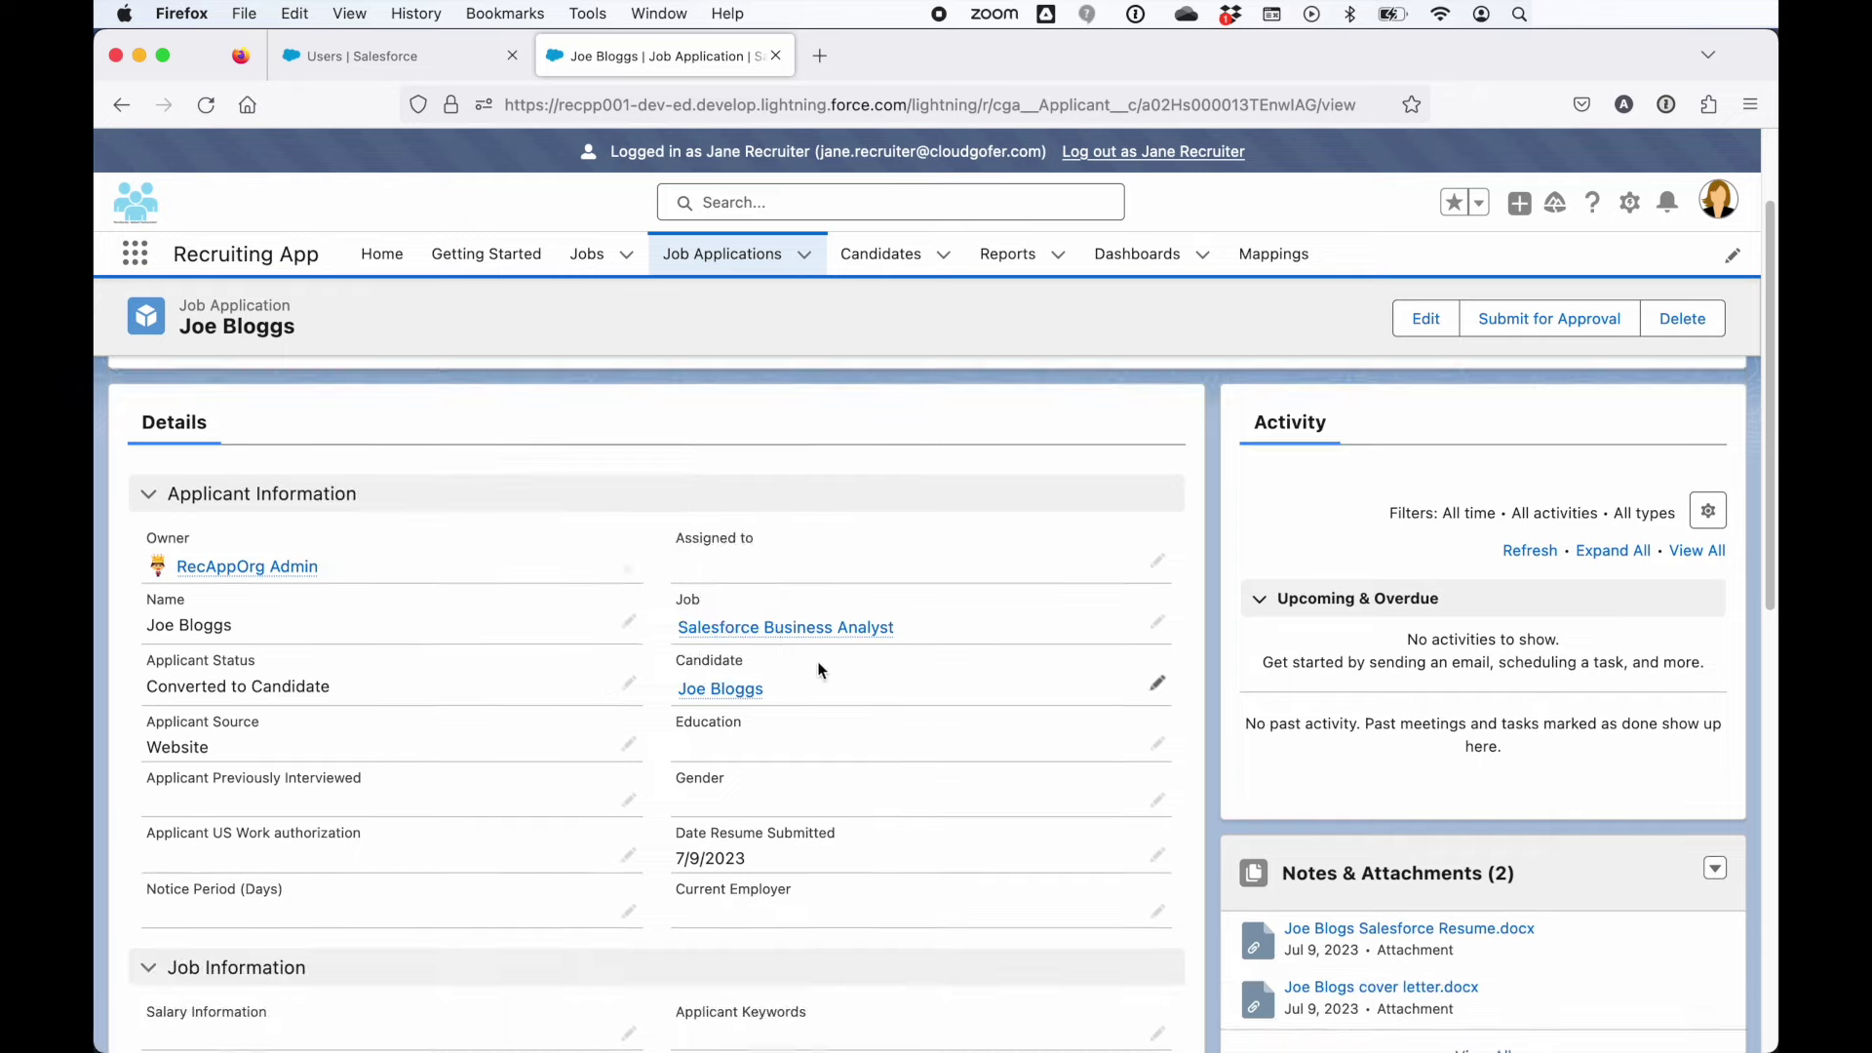
scroll(809, 706, down, 1)
scroll(786, 659, down, 10)
scroll(683, 741, down, 2)
scroll(1036, 812, up, 15)
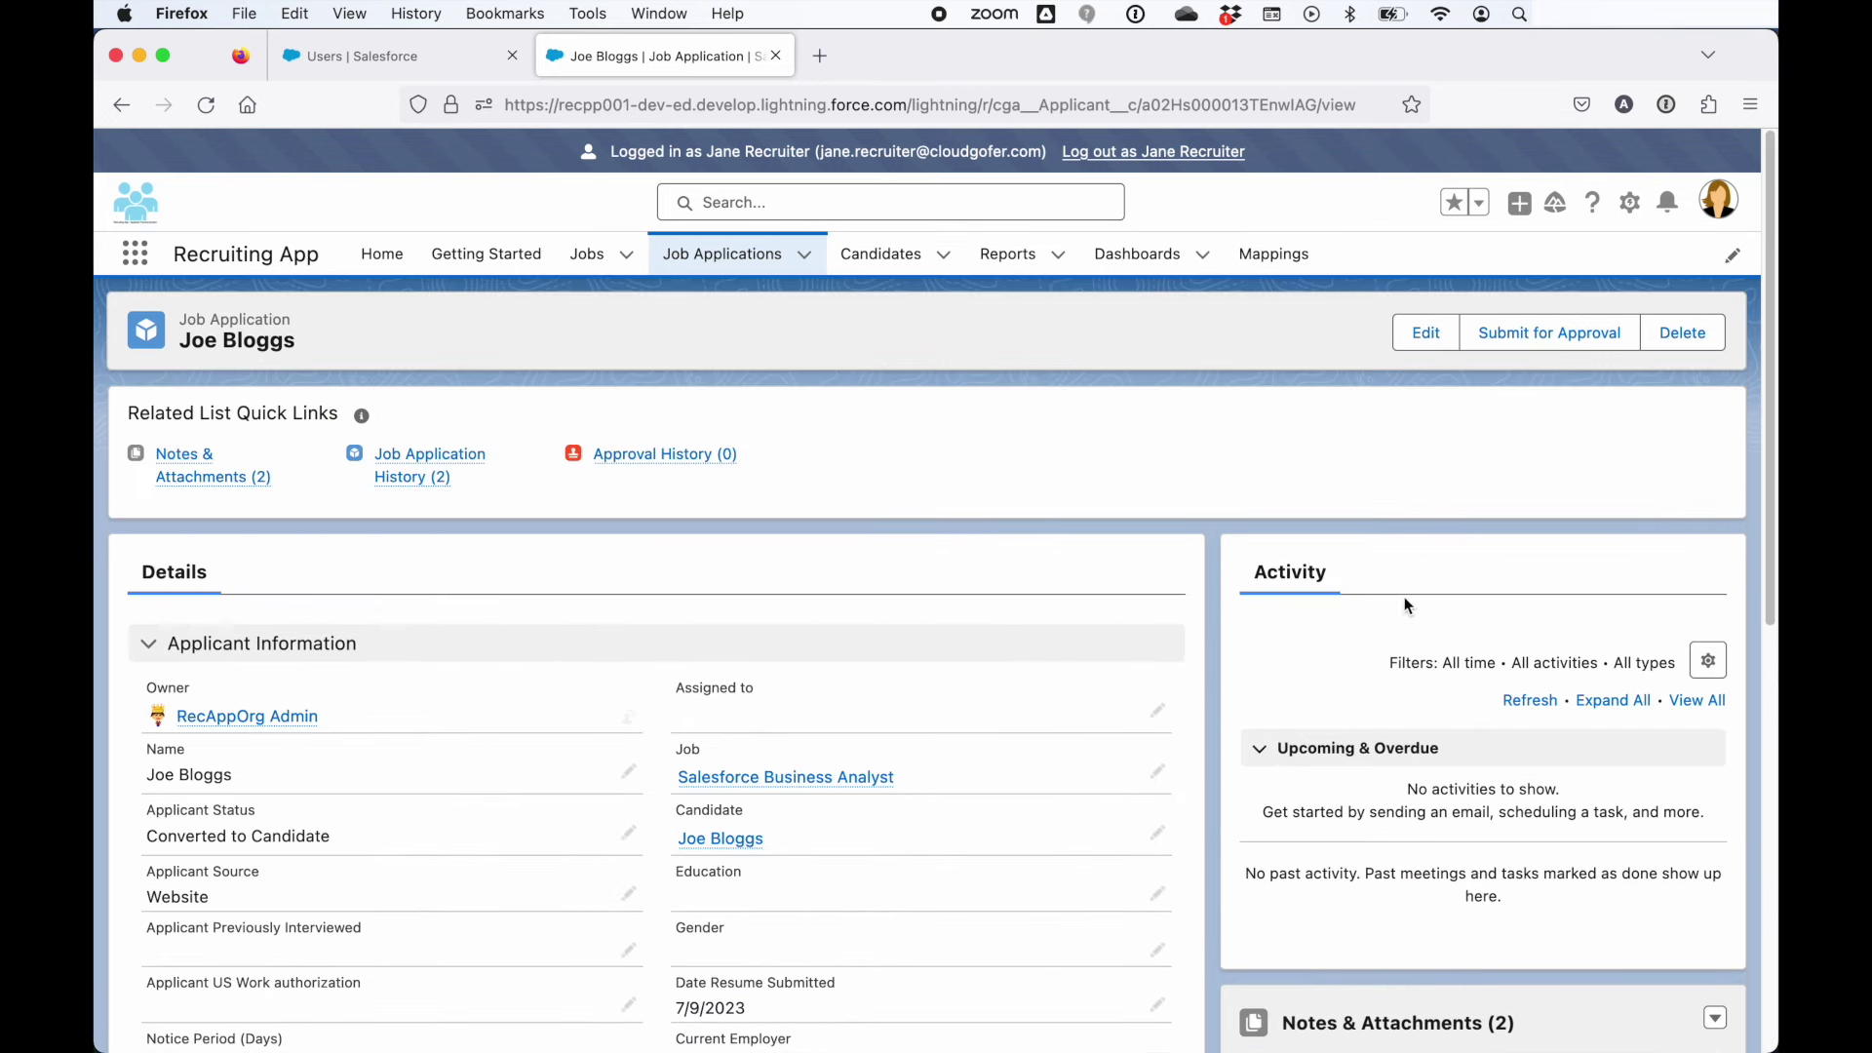
Open the candidate record linked to the job application and bring up its full interview list
scroll(1121, 629, down, 3)
click(719, 712)
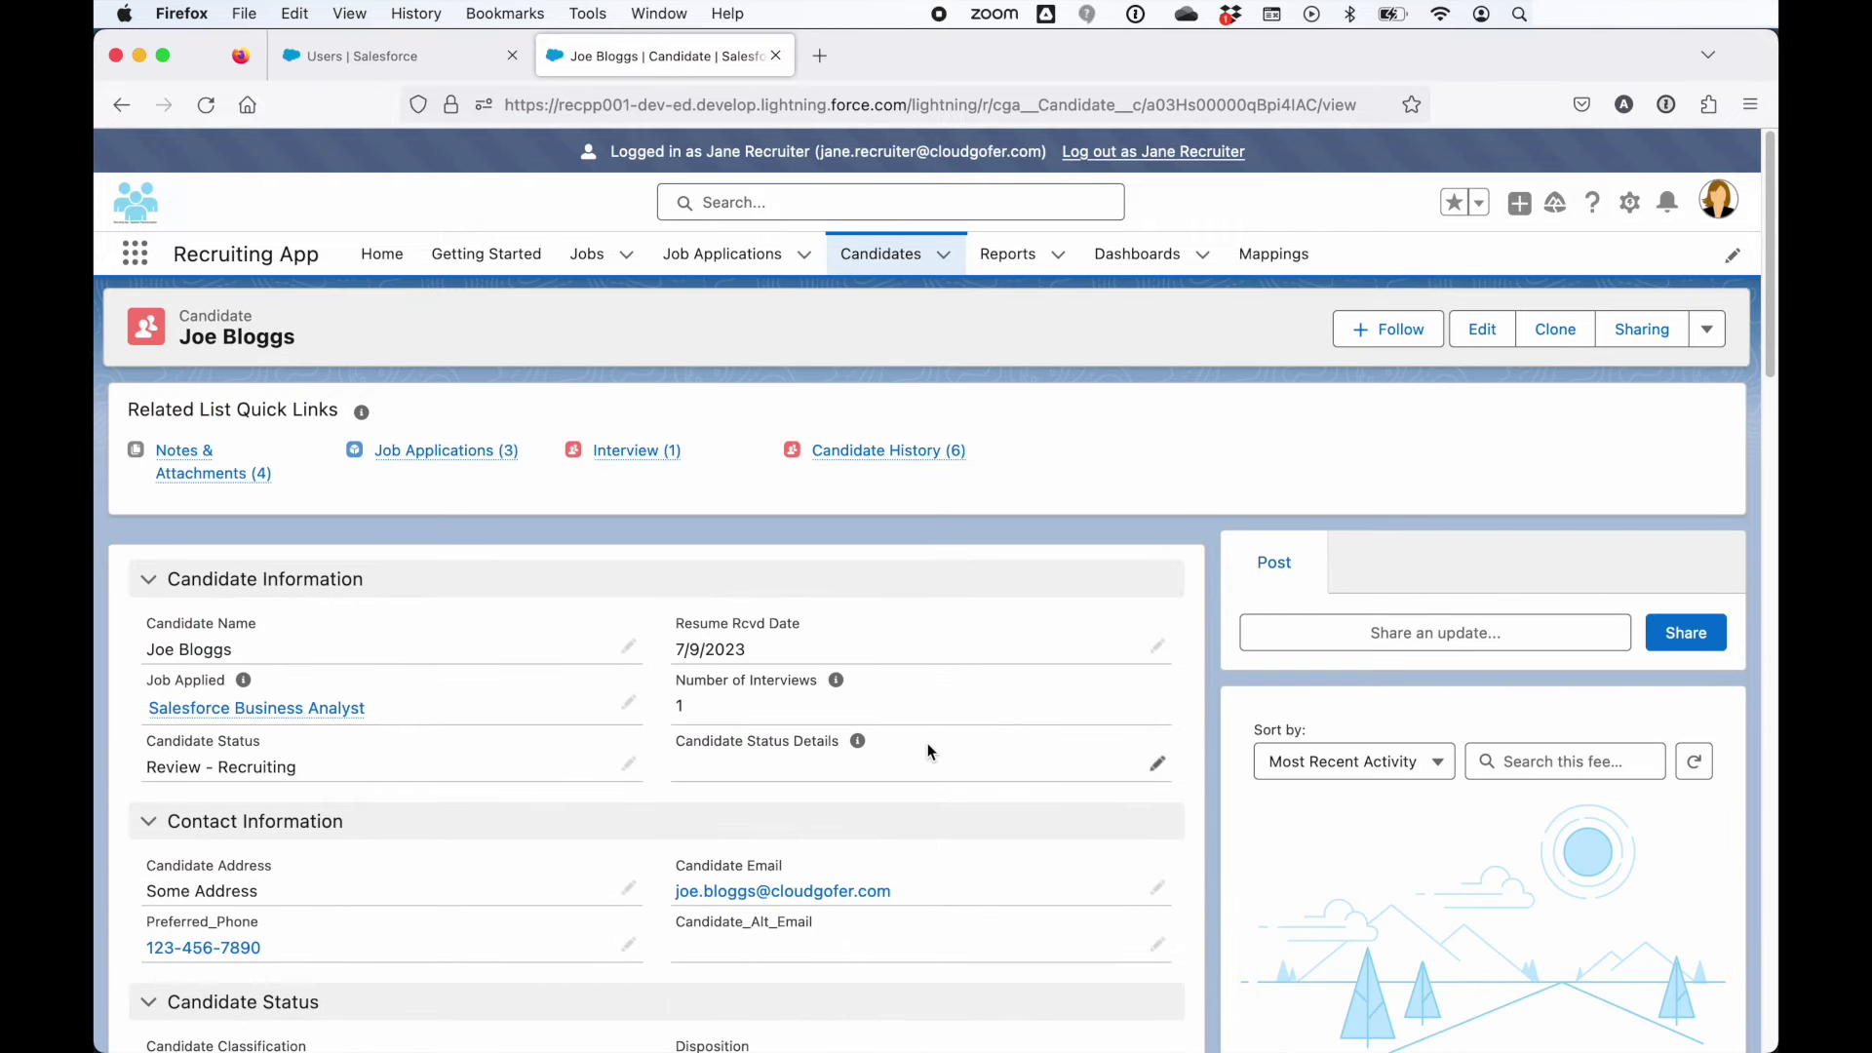
mouse_move(634, 459)
click(635, 454)
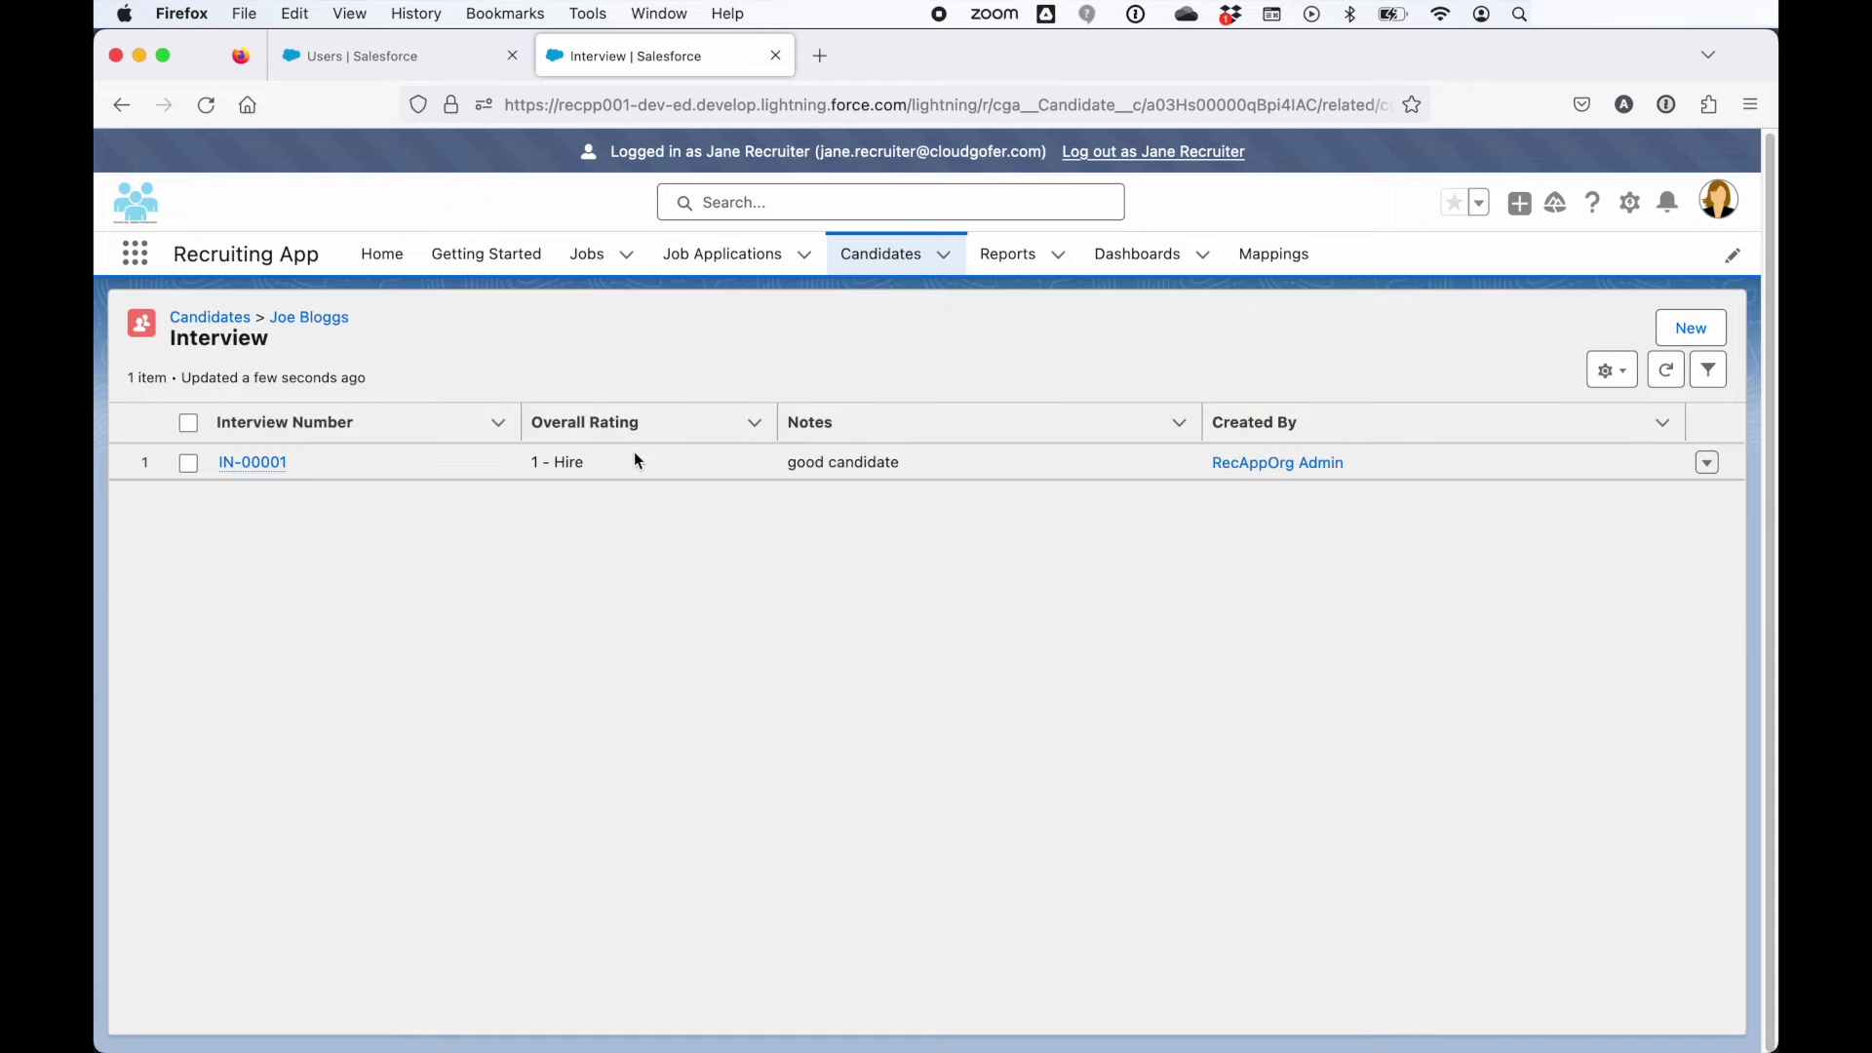
Create an interview for the candidate with rating 1 - Hire, time 8:45 AM and the note "Good candidate, let's hire !!"
click(1684, 332)
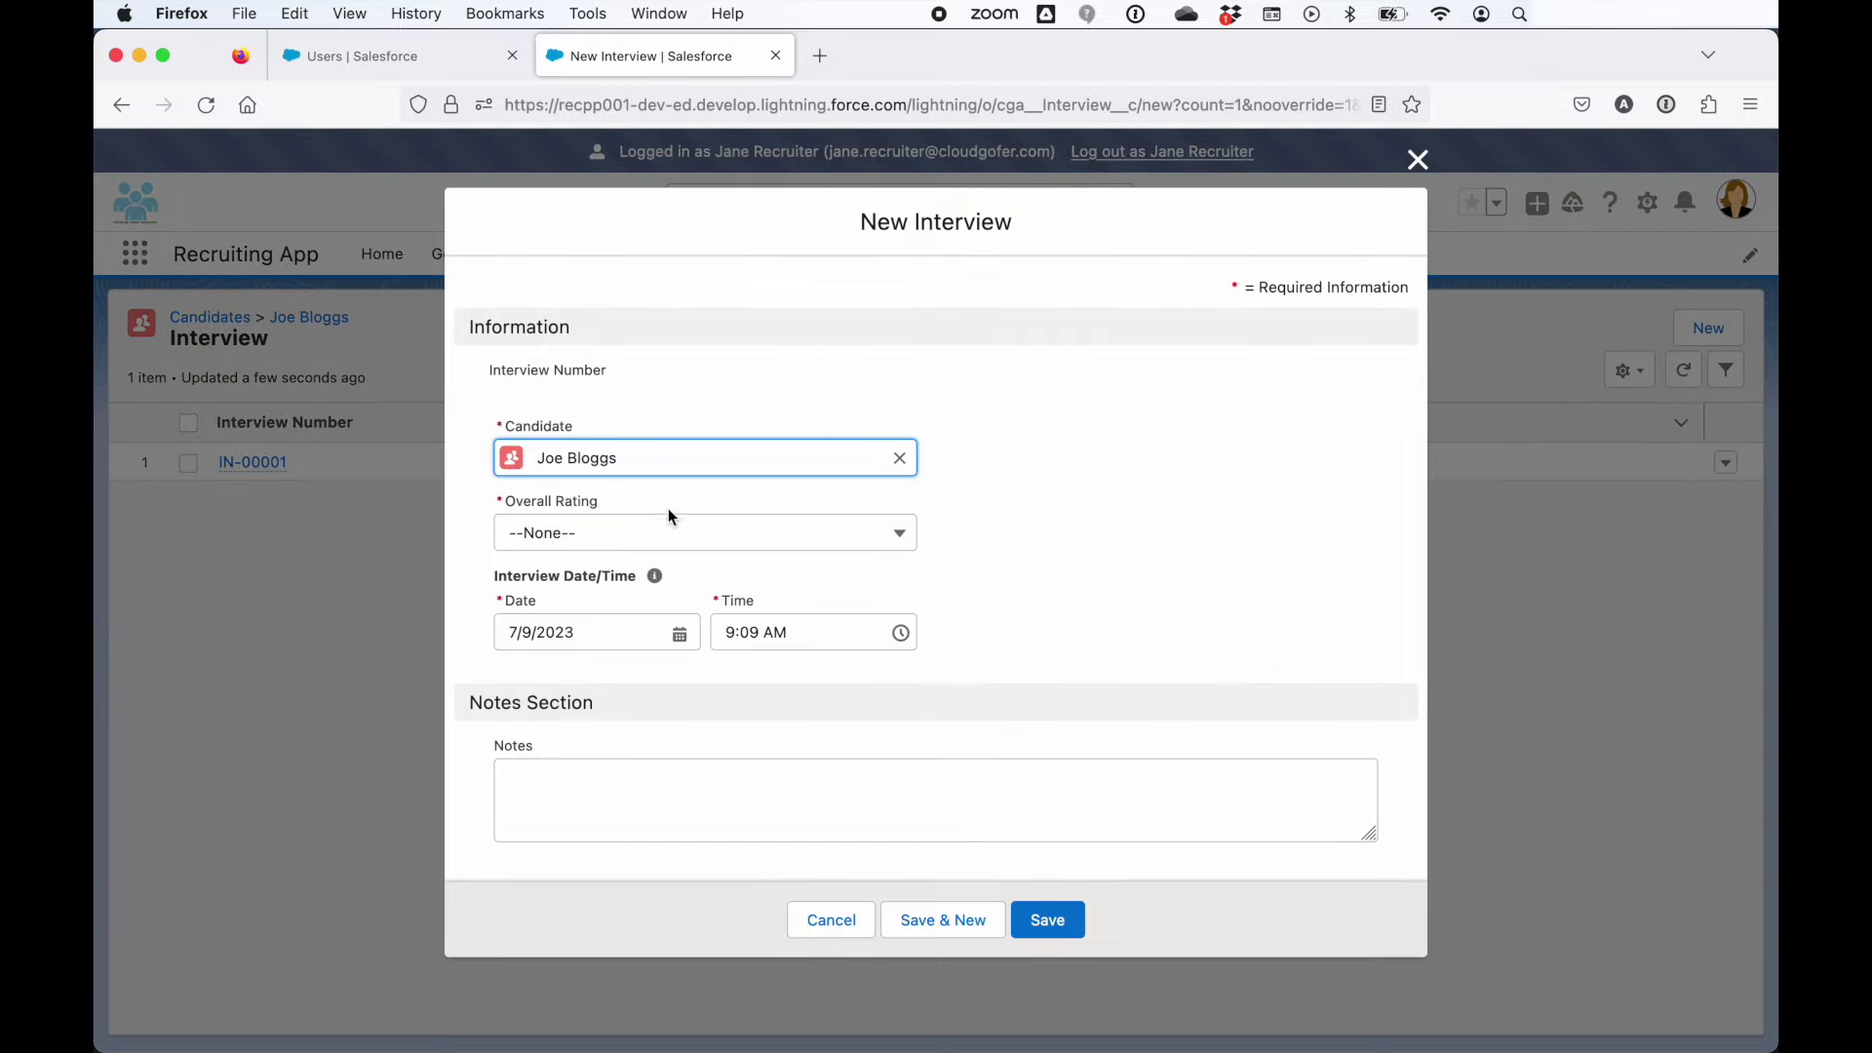
click(645, 533)
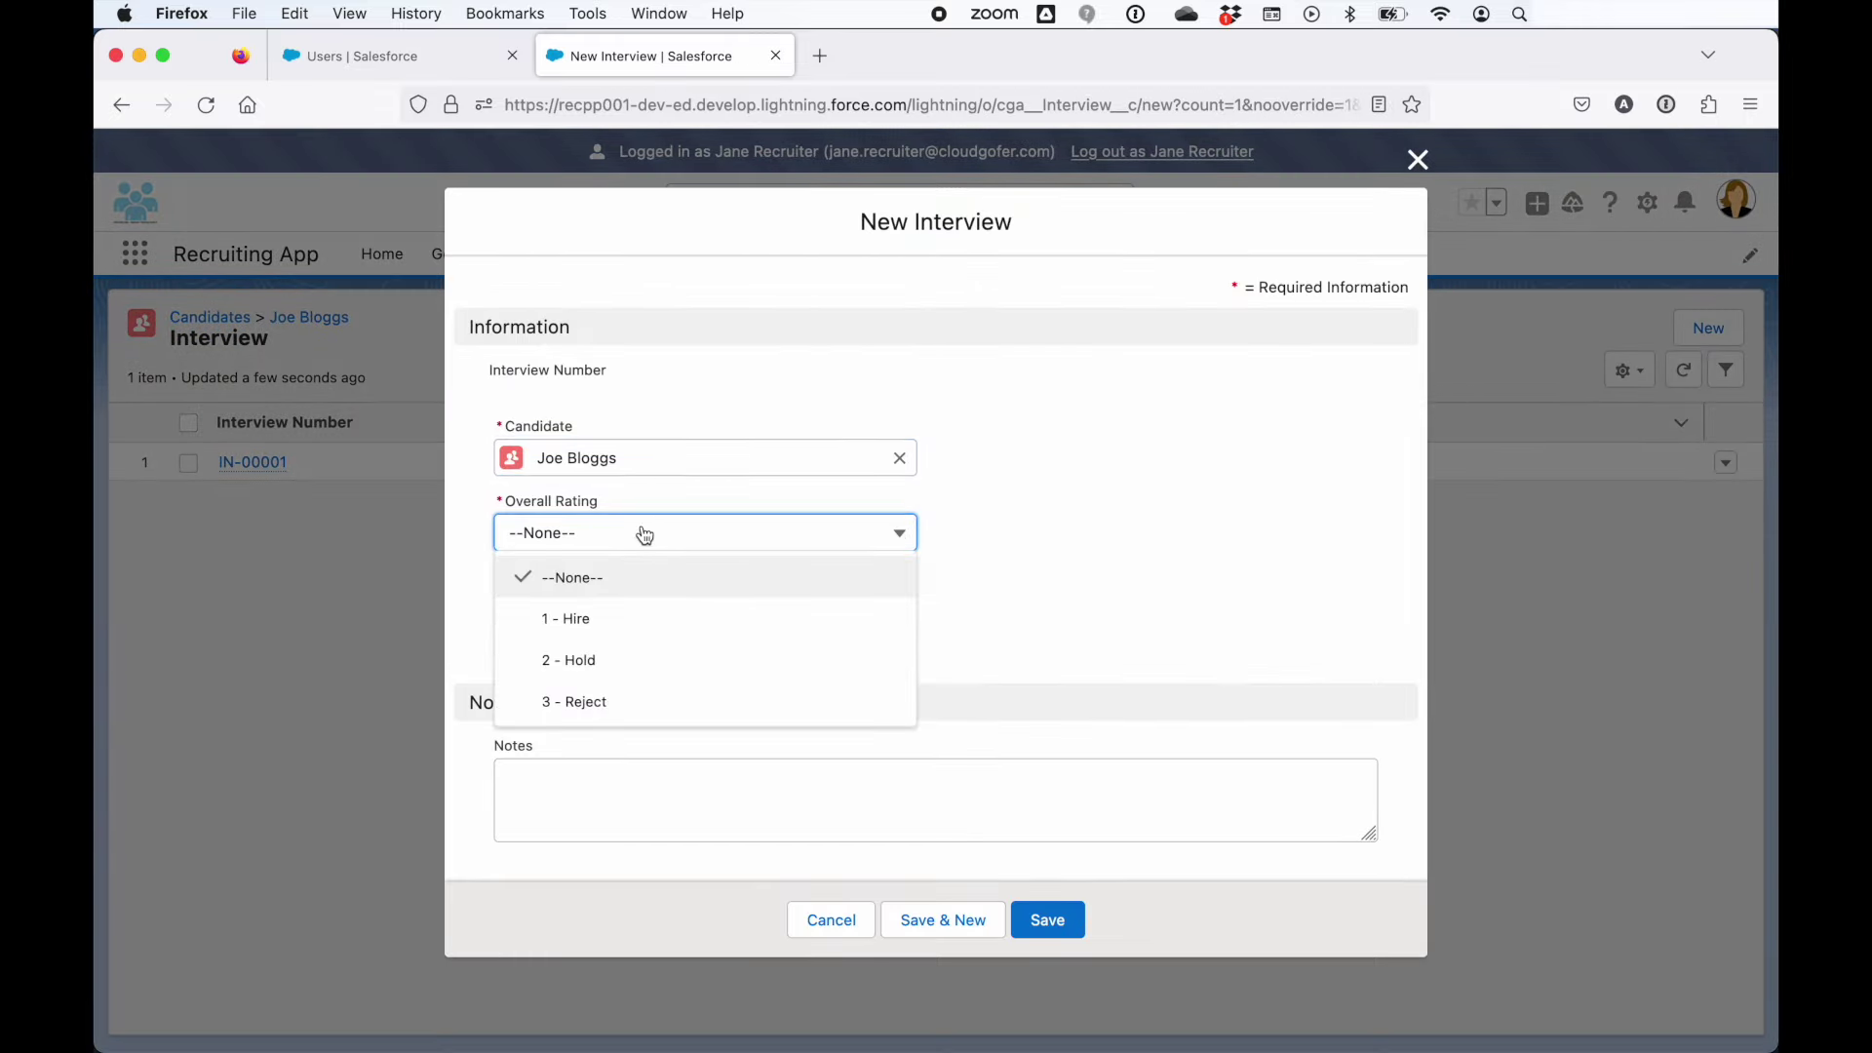
click(635, 619)
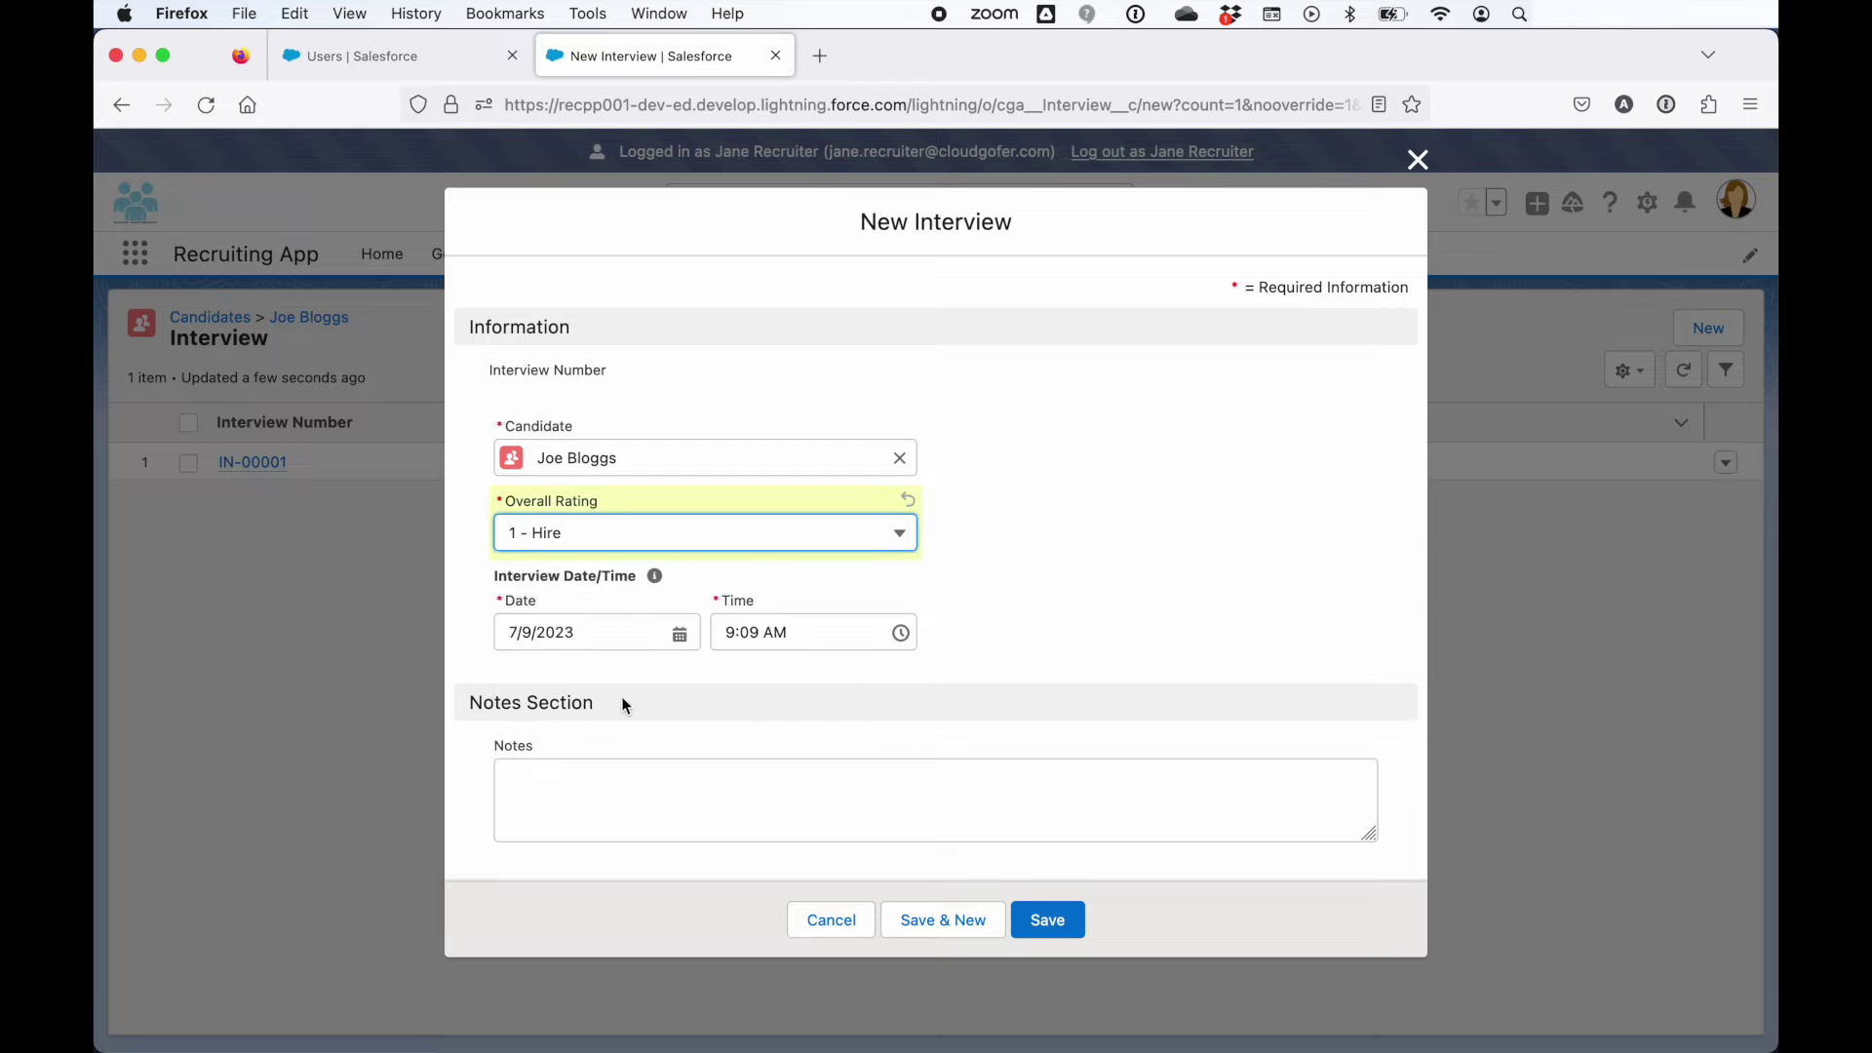
click(795, 633)
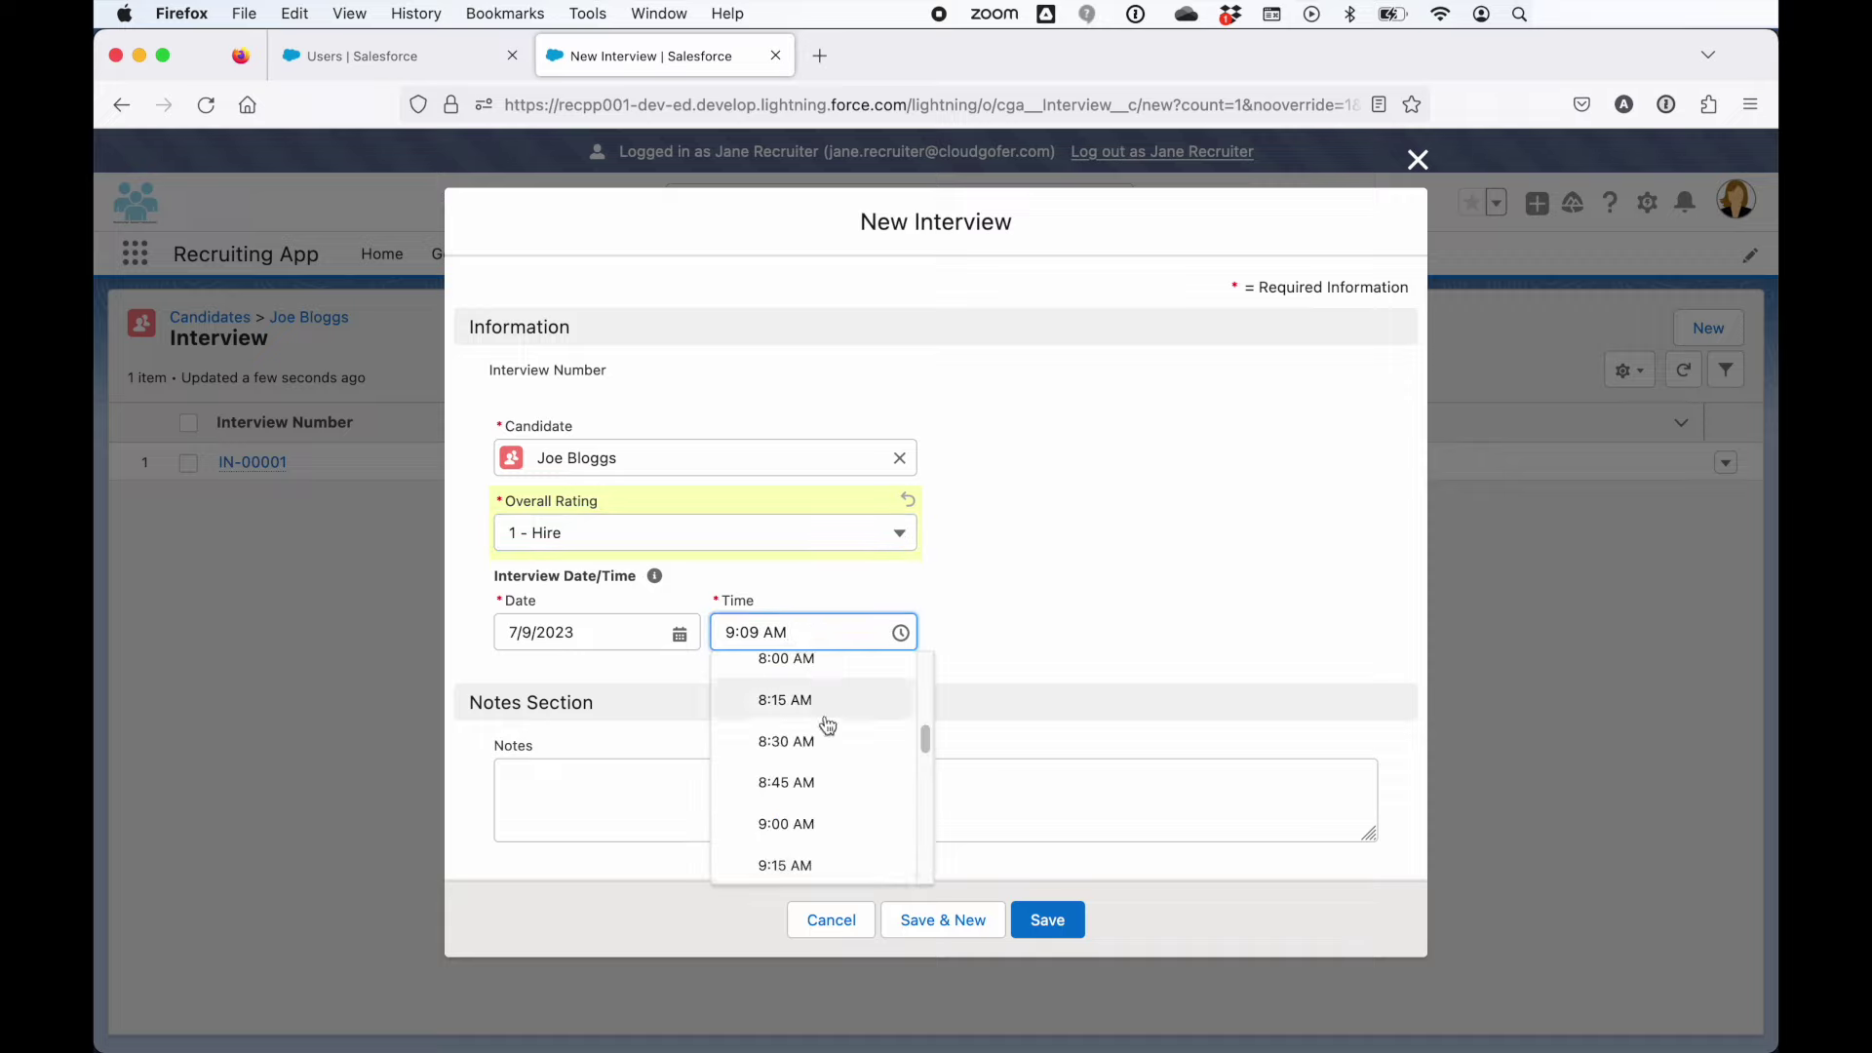
click(806, 781)
click(649, 812)
text(Good candidate, let's hire !!)
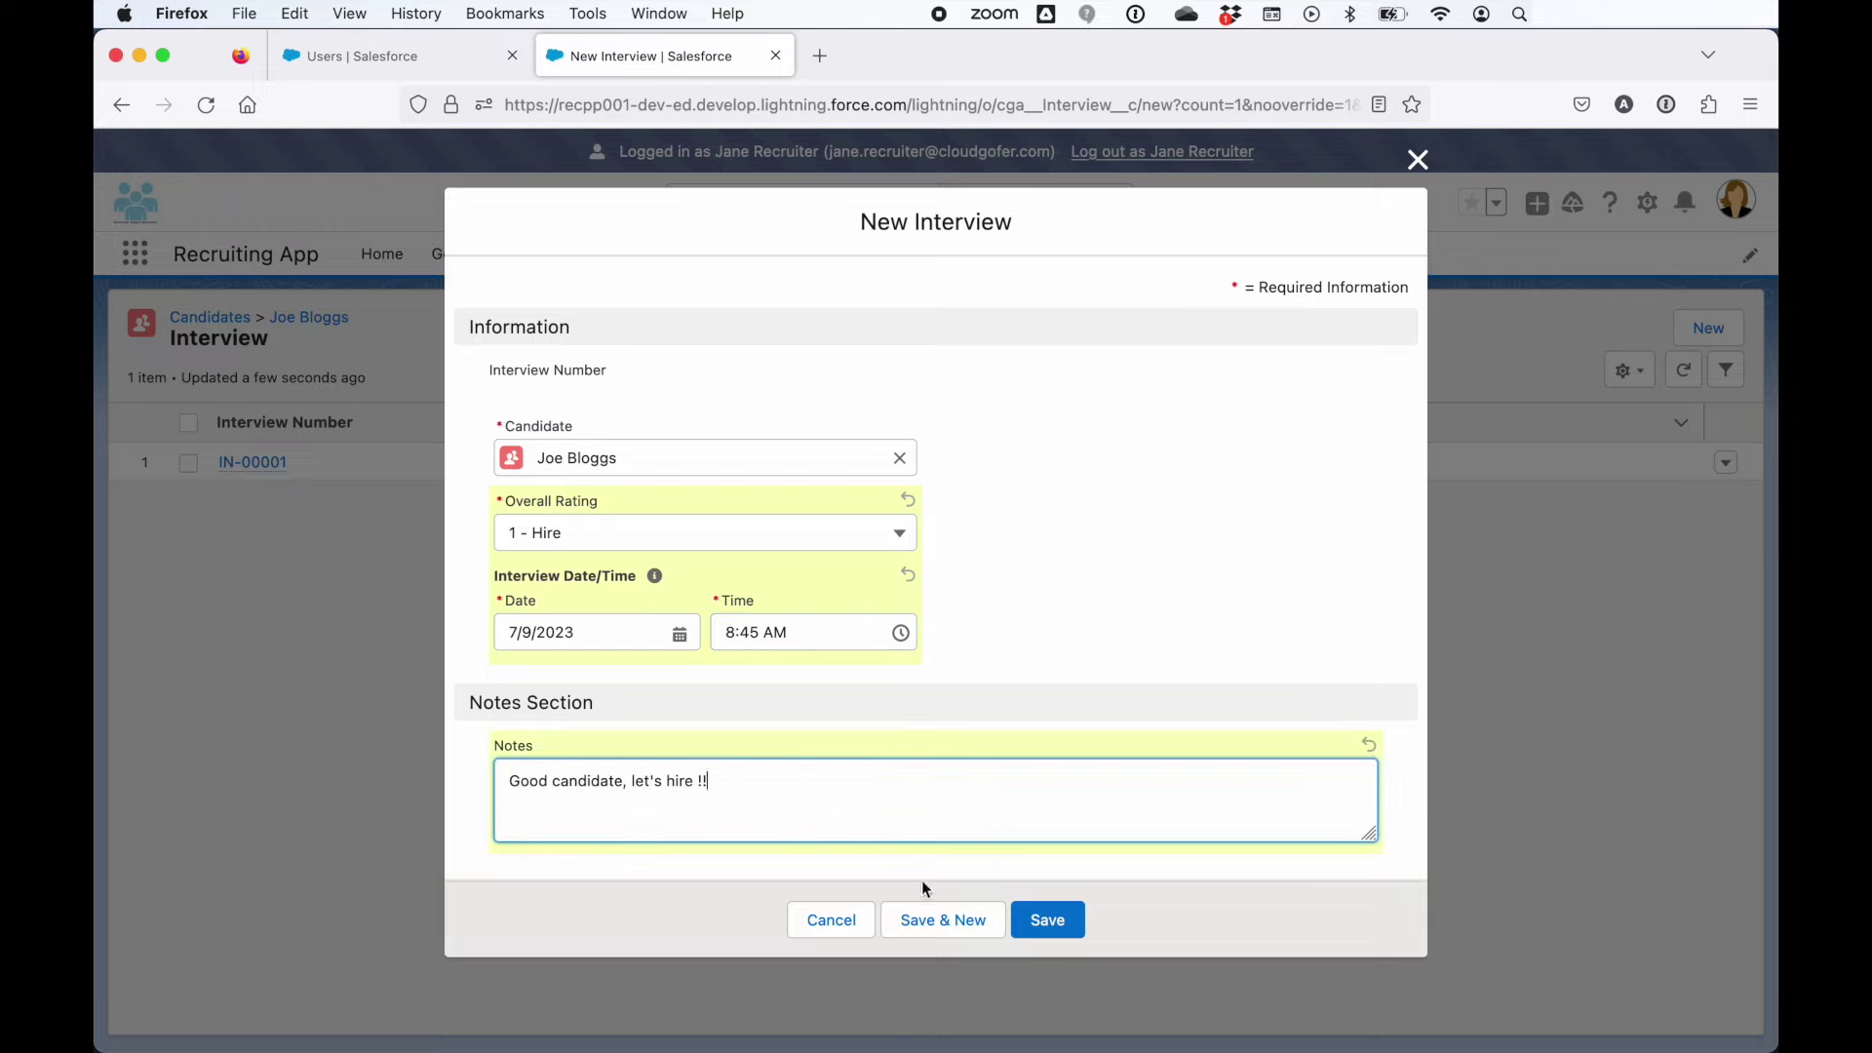
click(1047, 920)
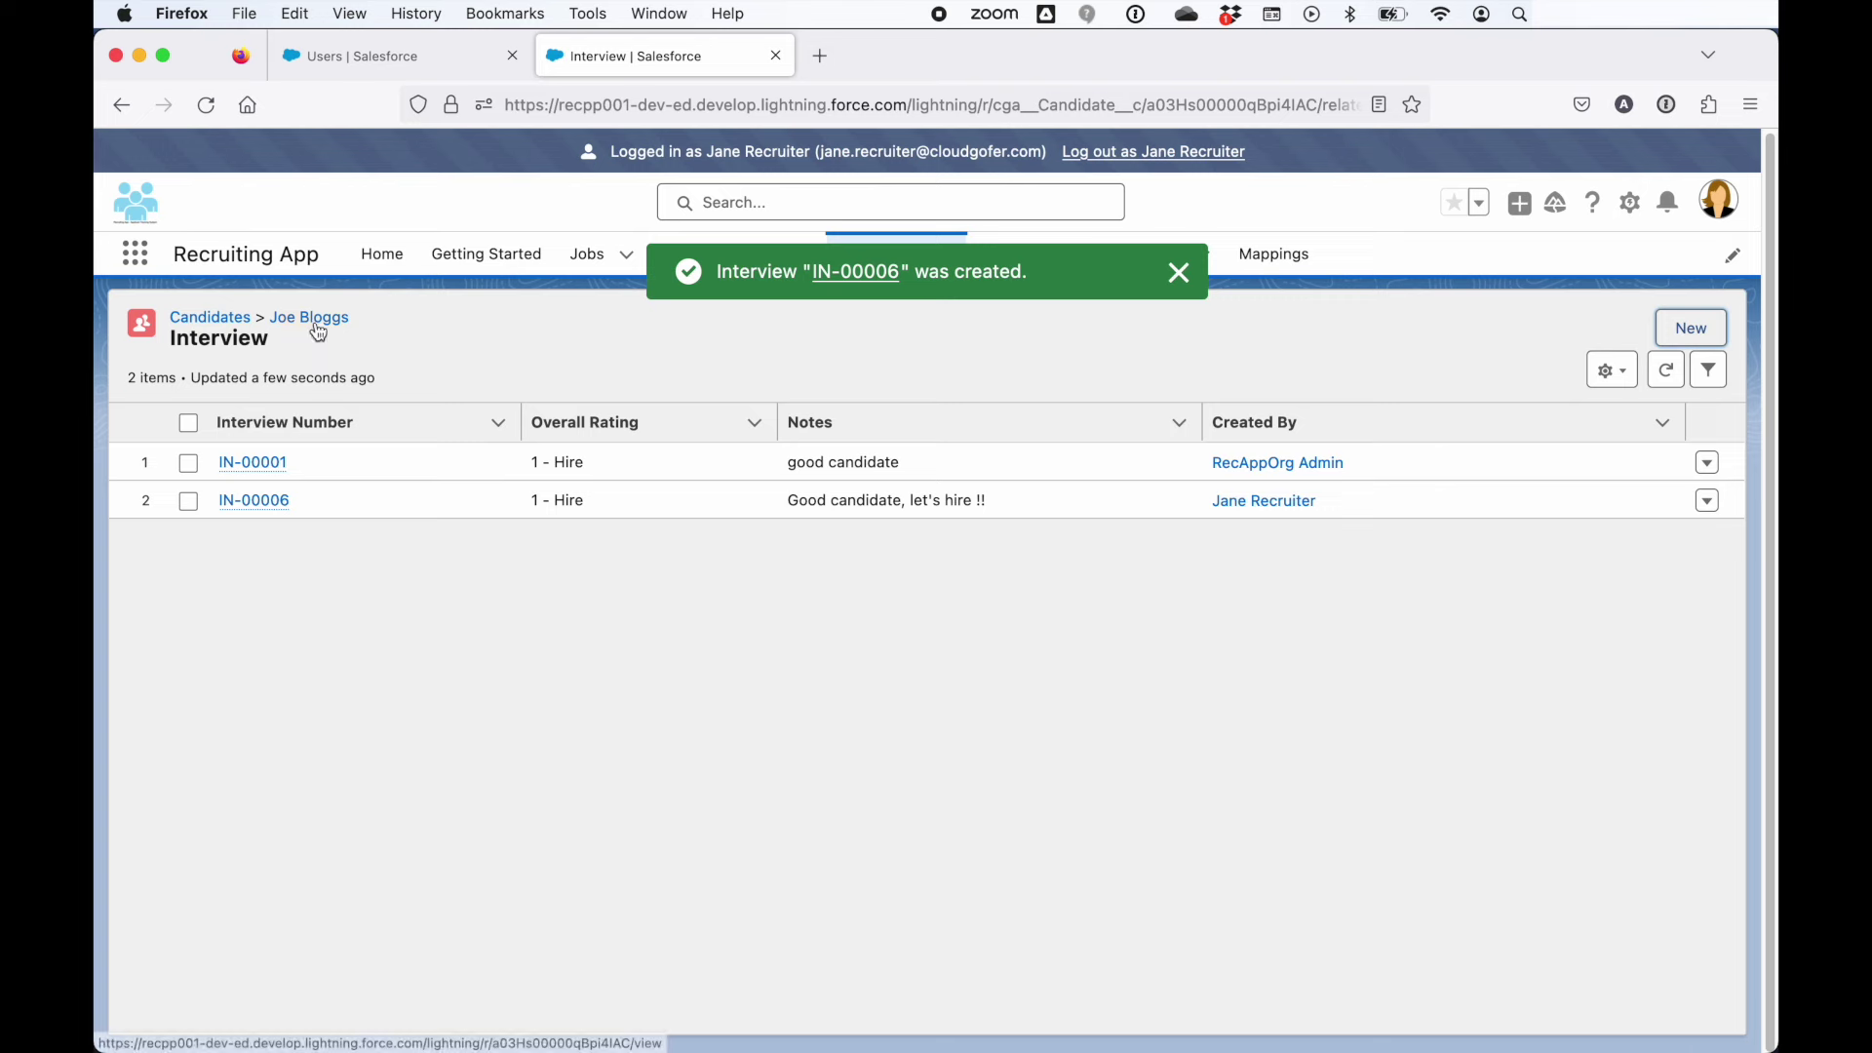
Return to the candidate record and preview its related interviews
click(317, 329)
mouse_move(639, 417)
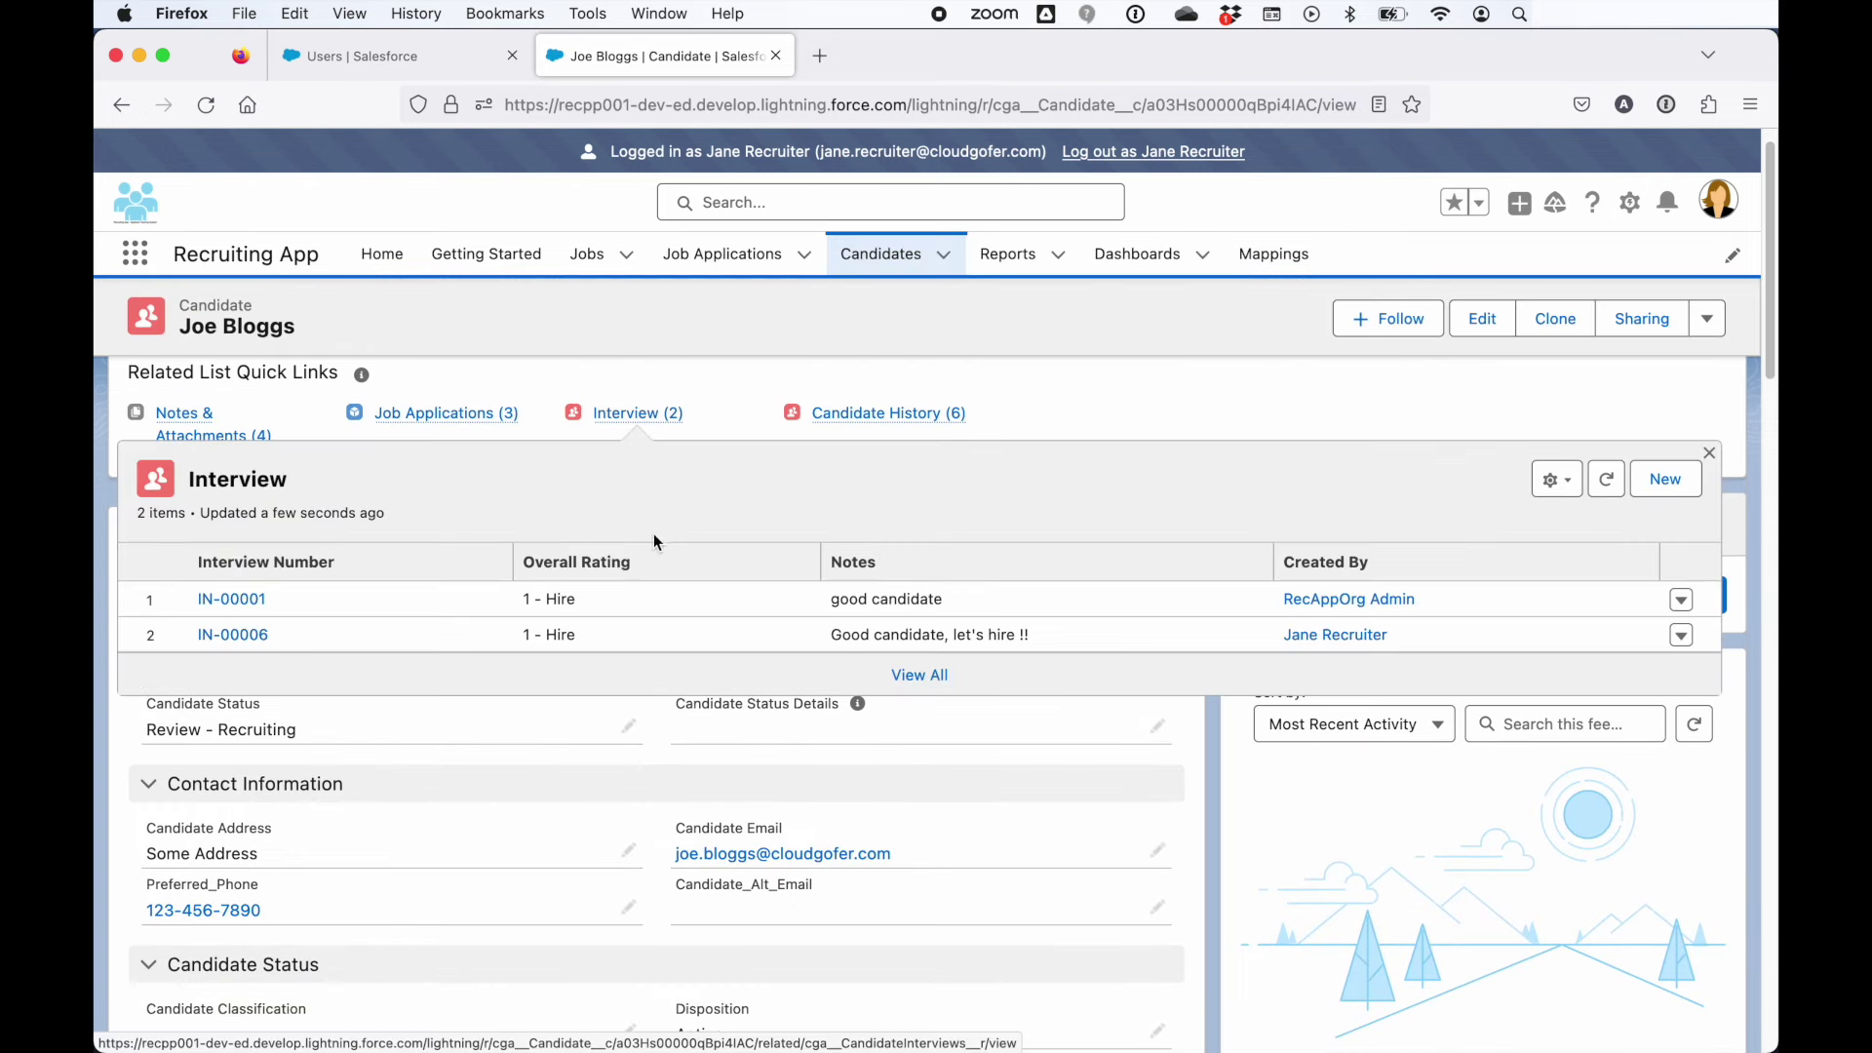
click(1155, 385)
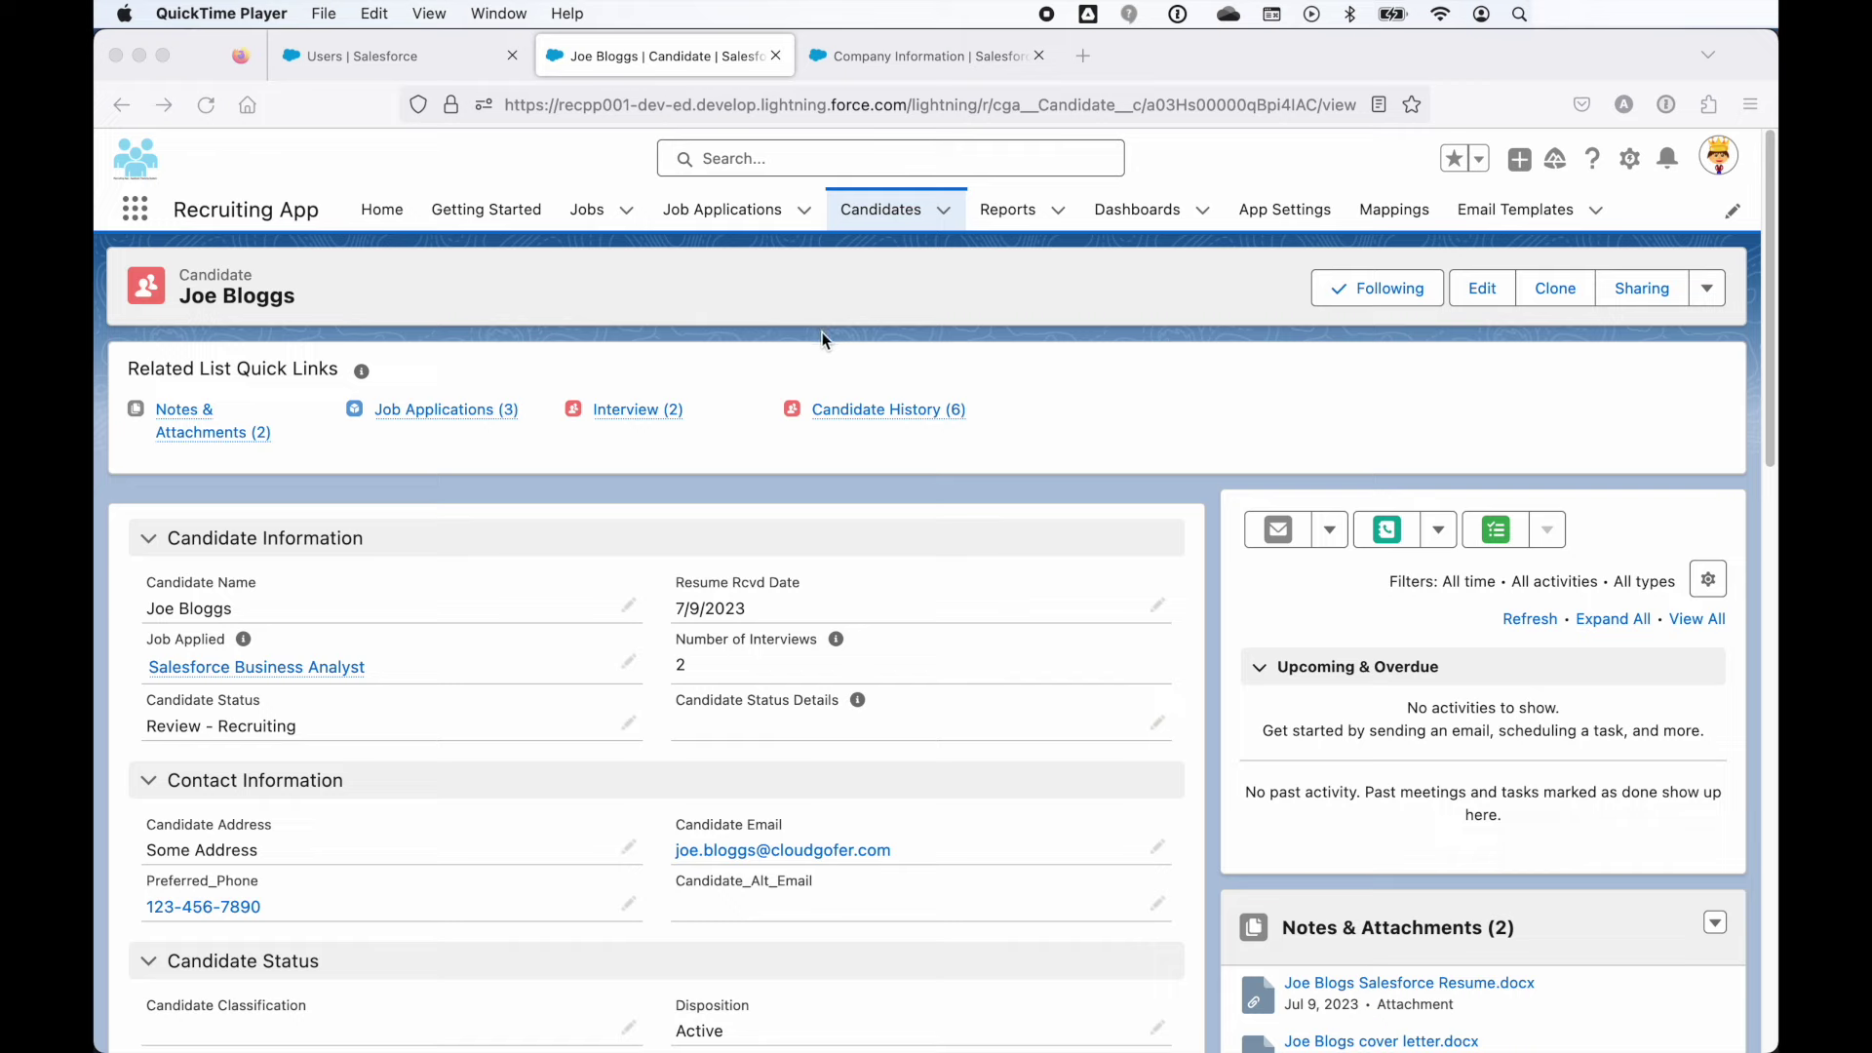
Preview the candidate's notes and attachments, job applications and interviews from the related list links
click(212, 441)
mouse_move(247, 443)
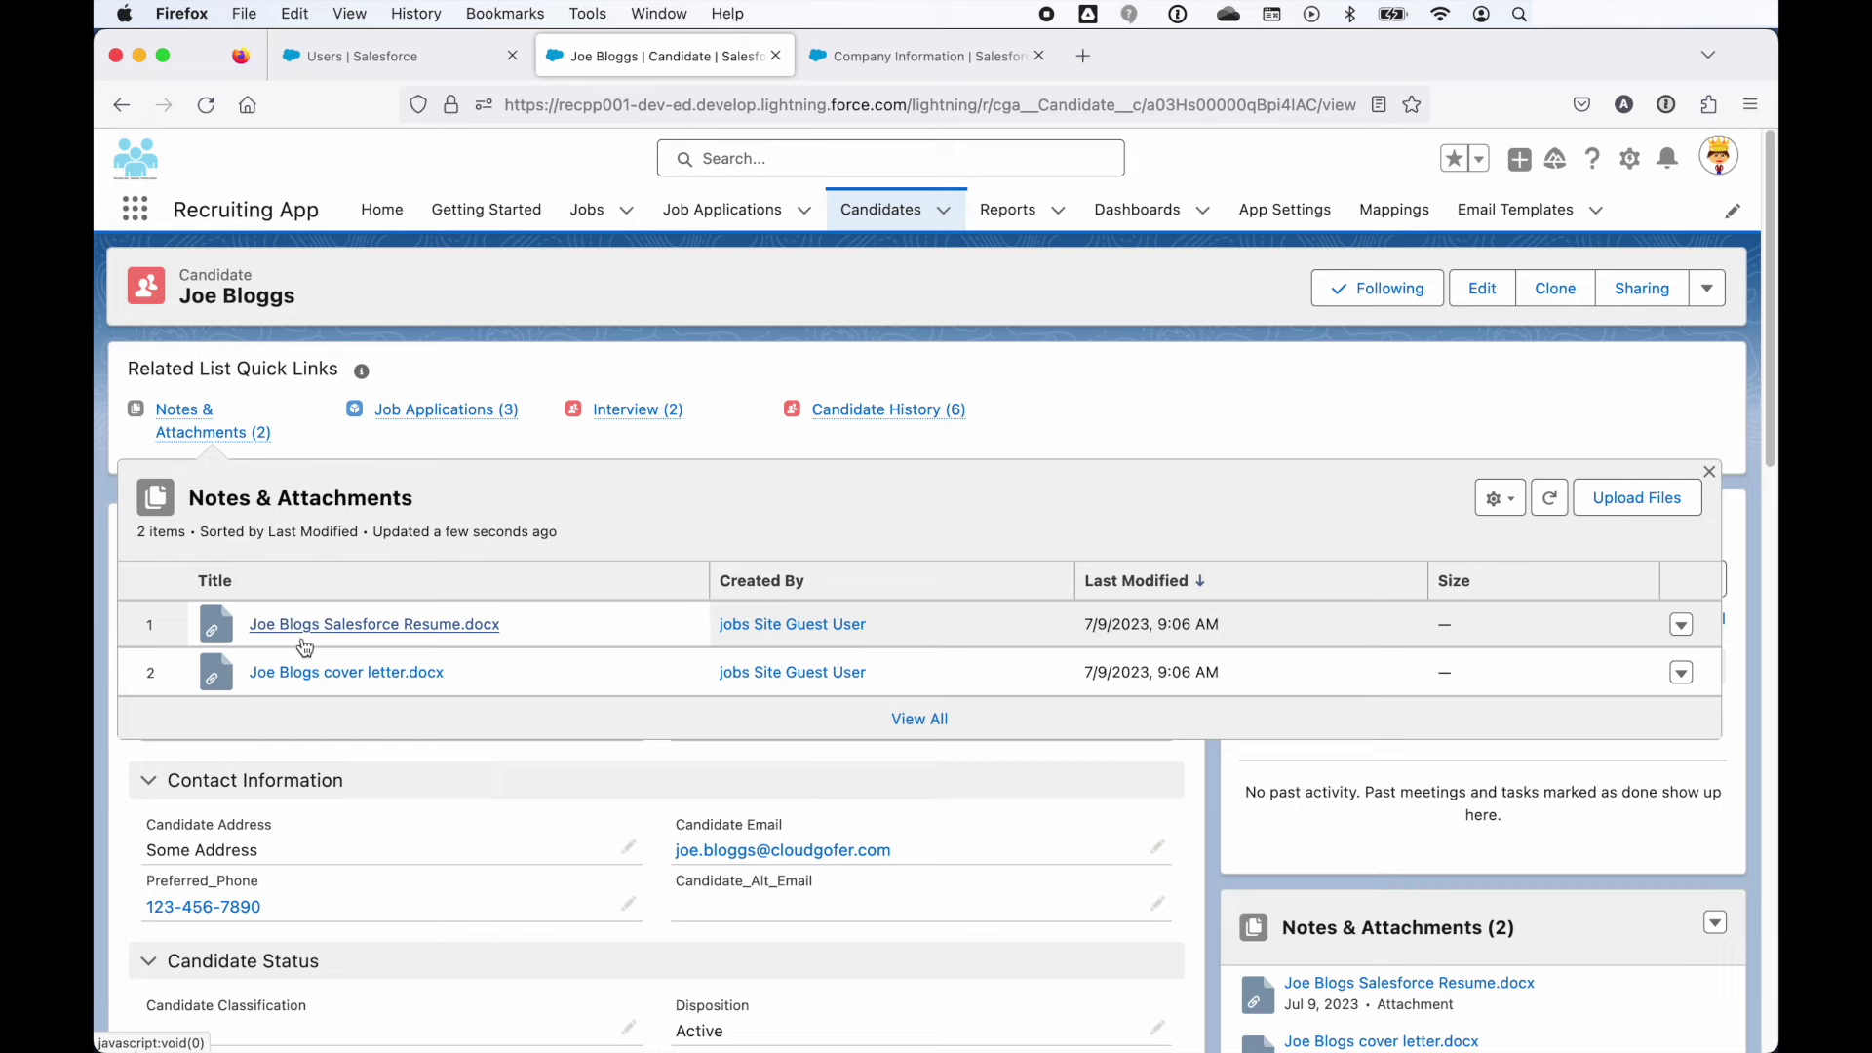
mouse_move(465, 416)
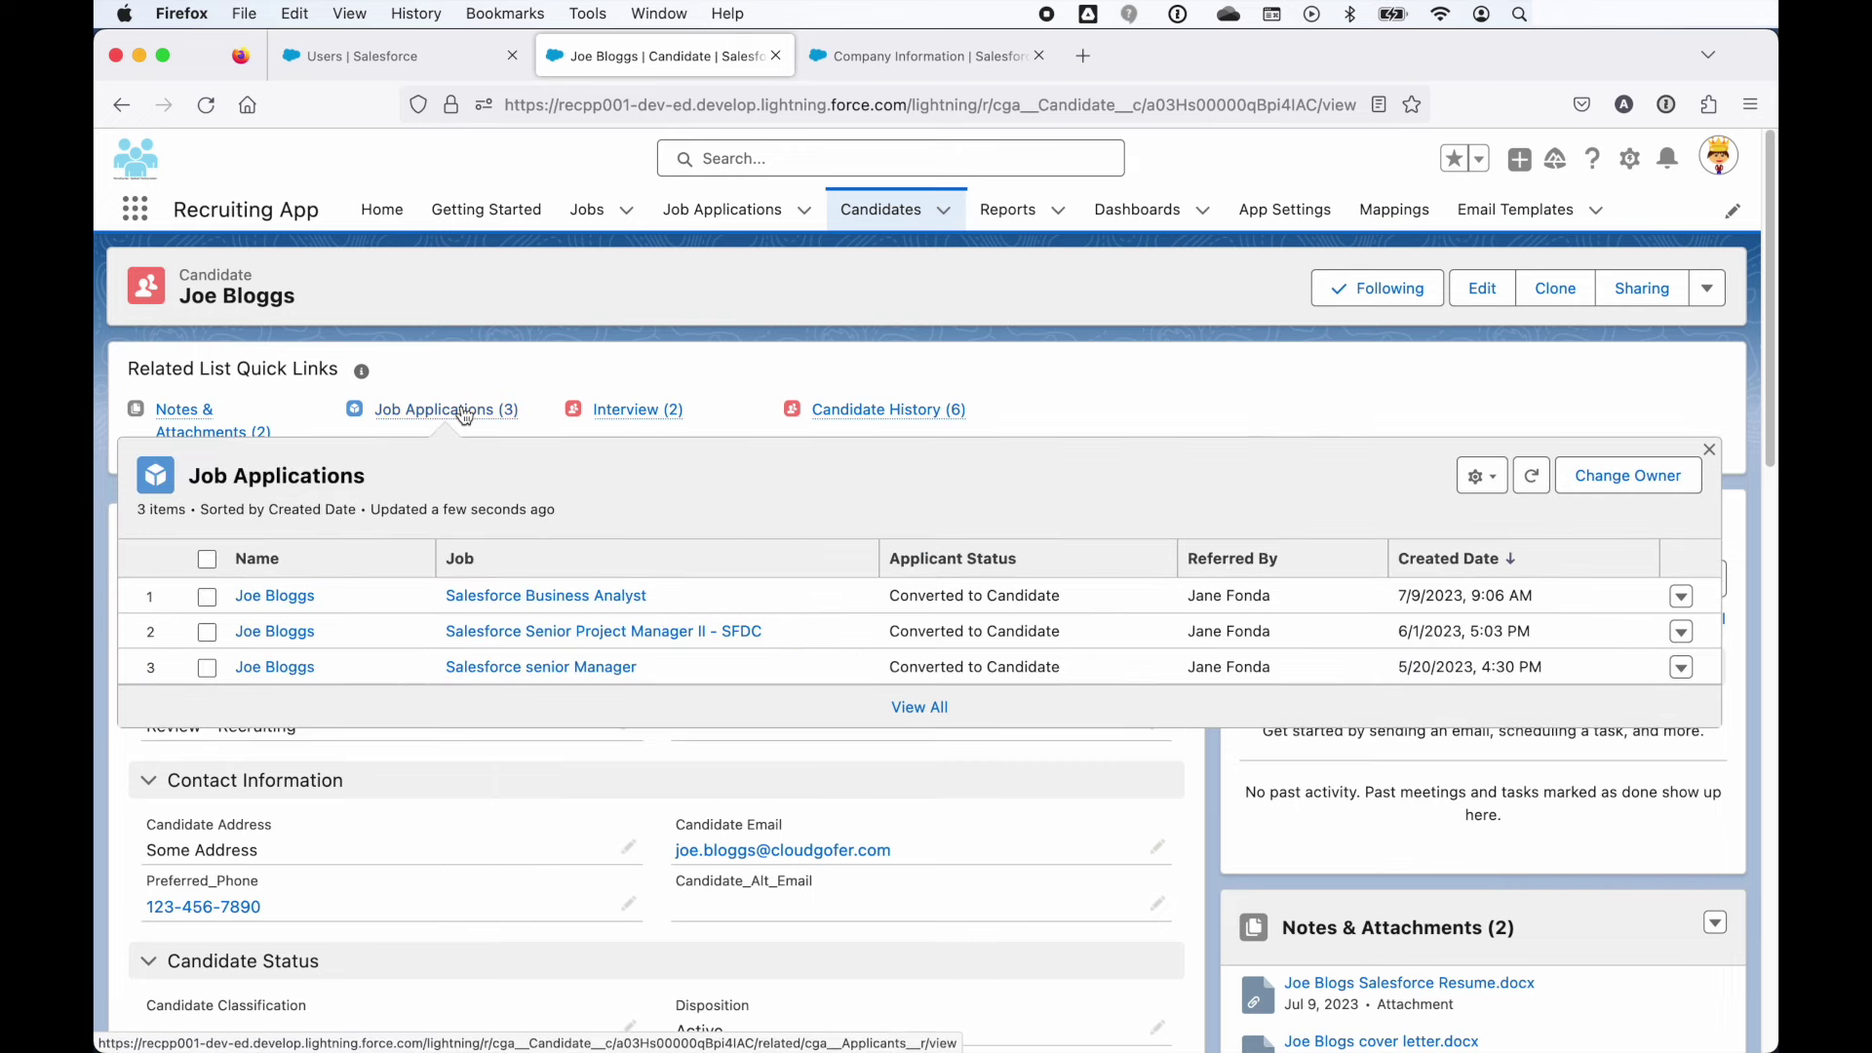
mouse_move(636, 414)
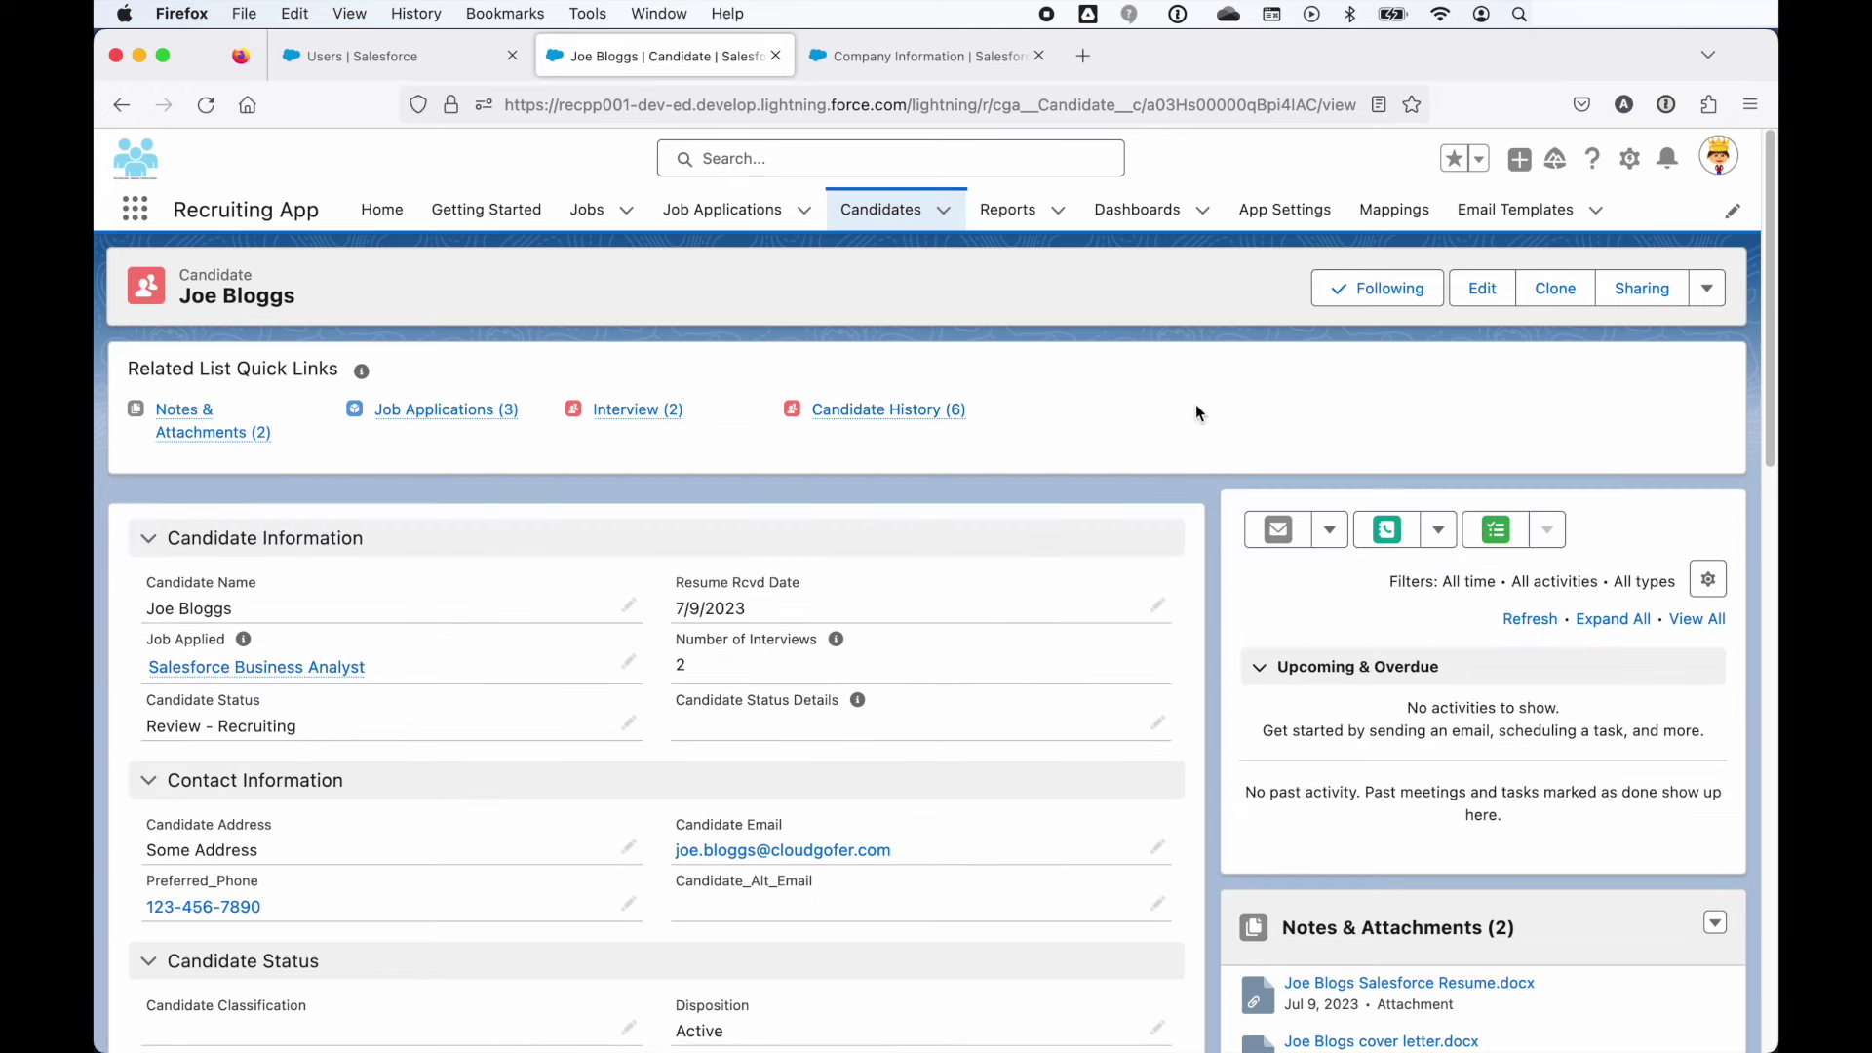
Edit the candidate record and set Candidate Status to Offer - Declined
mouse_move(246, 646)
click(627, 723)
click(535, 813)
scroll(485, 736, down, 5)
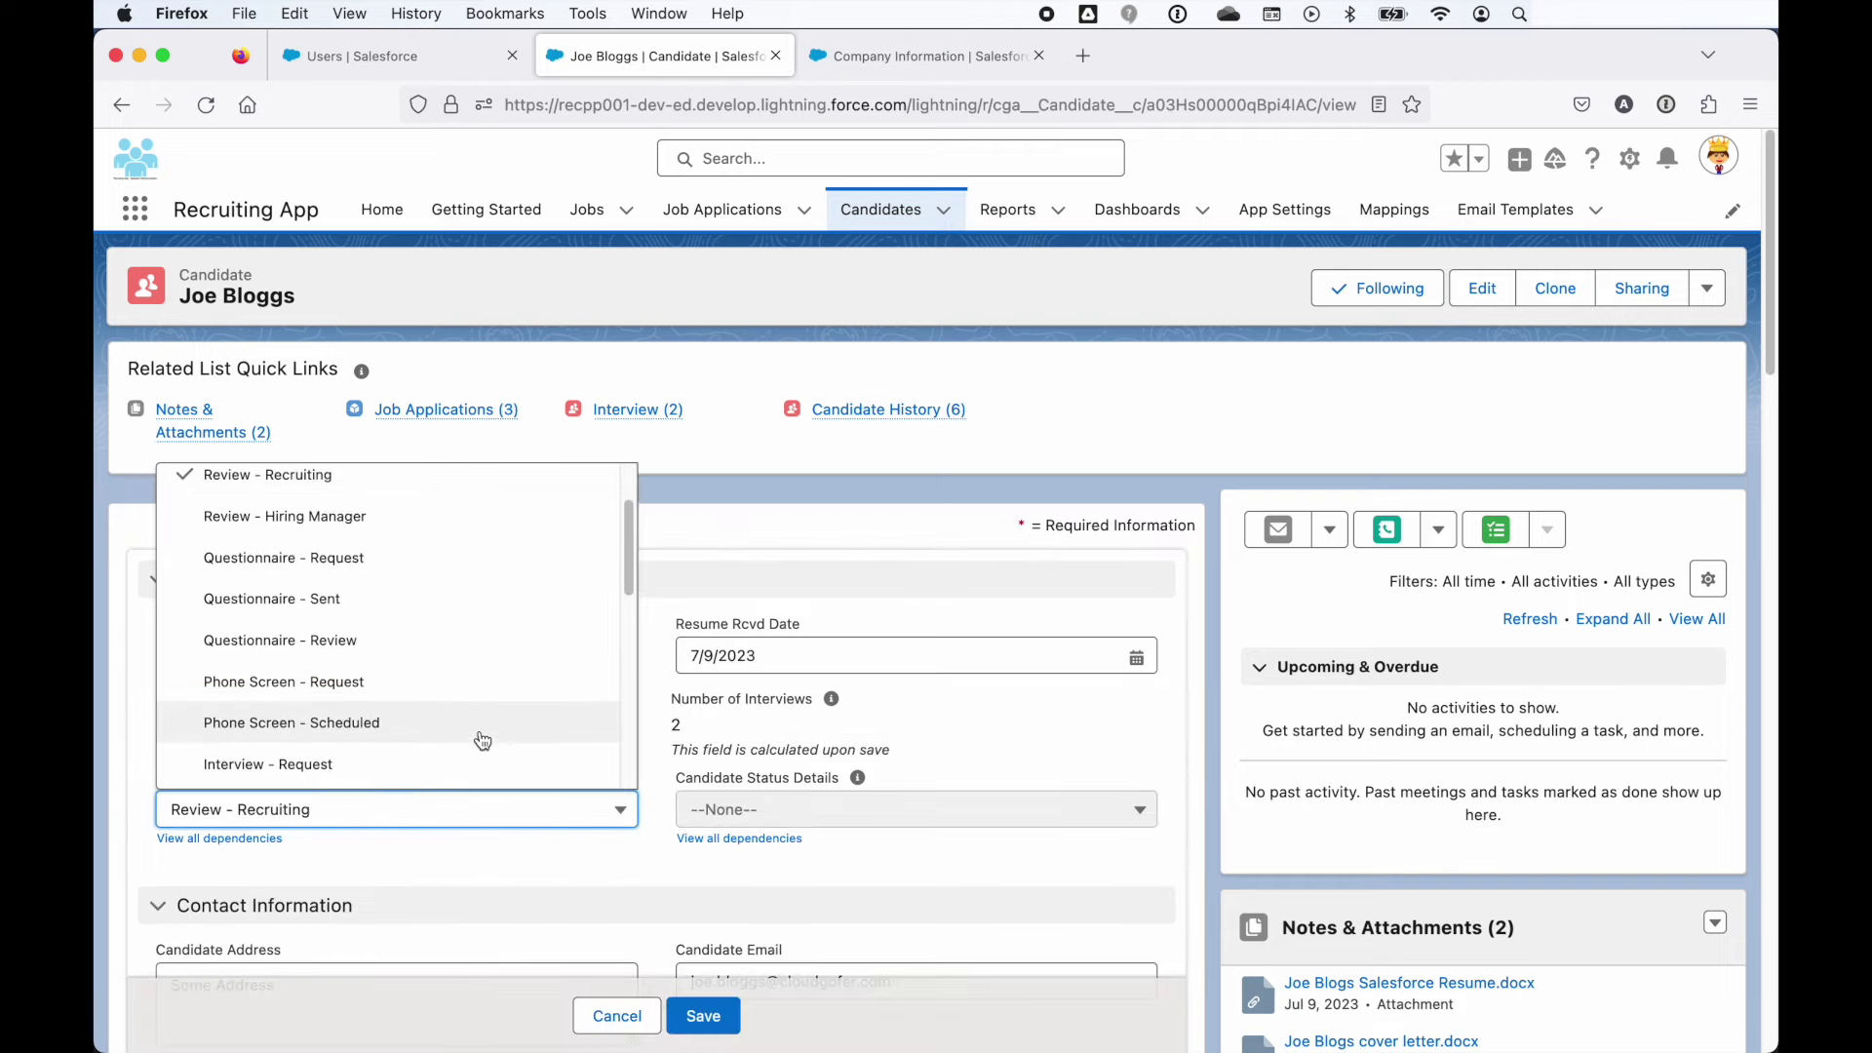
scroll(482, 732, down, 3)
click(365, 660)
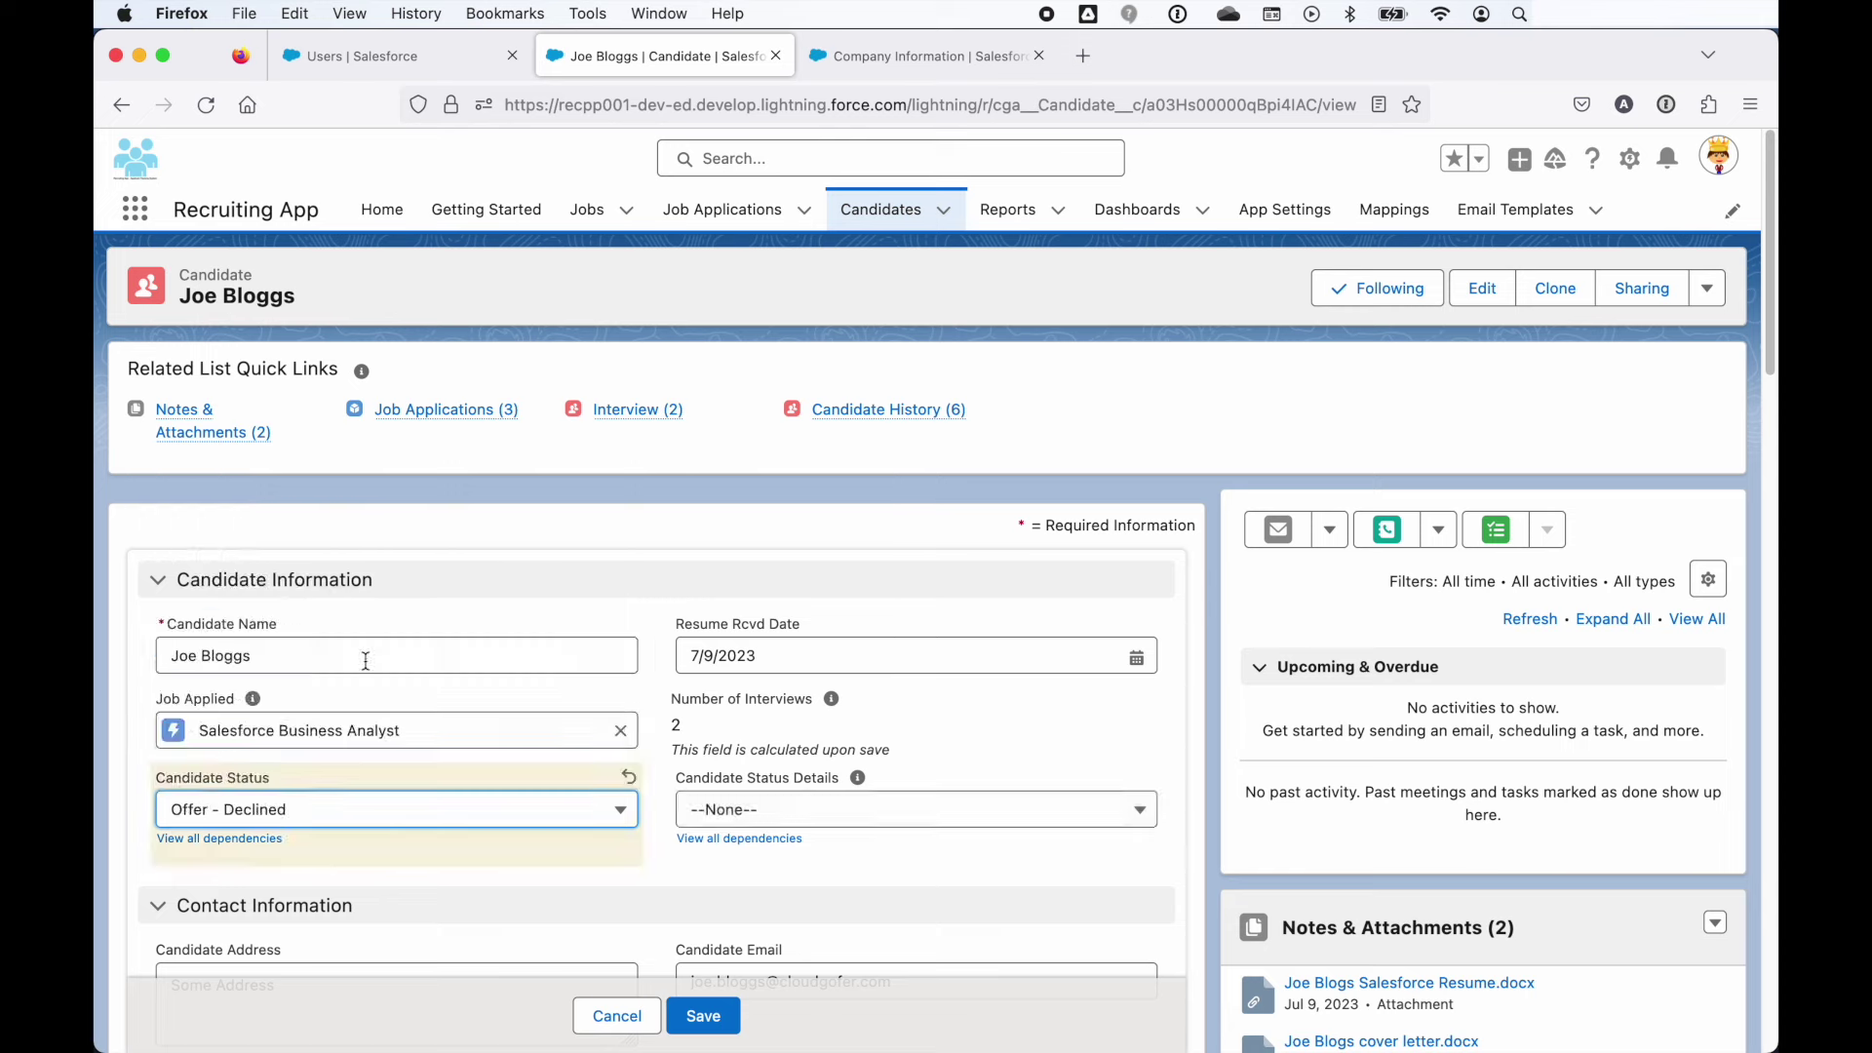
Examine the available options for Candidate Status Details, Candidate Classification and Disposition in the candidate edit form
click(763, 811)
click(628, 865)
scroll(725, 854, down, 5)
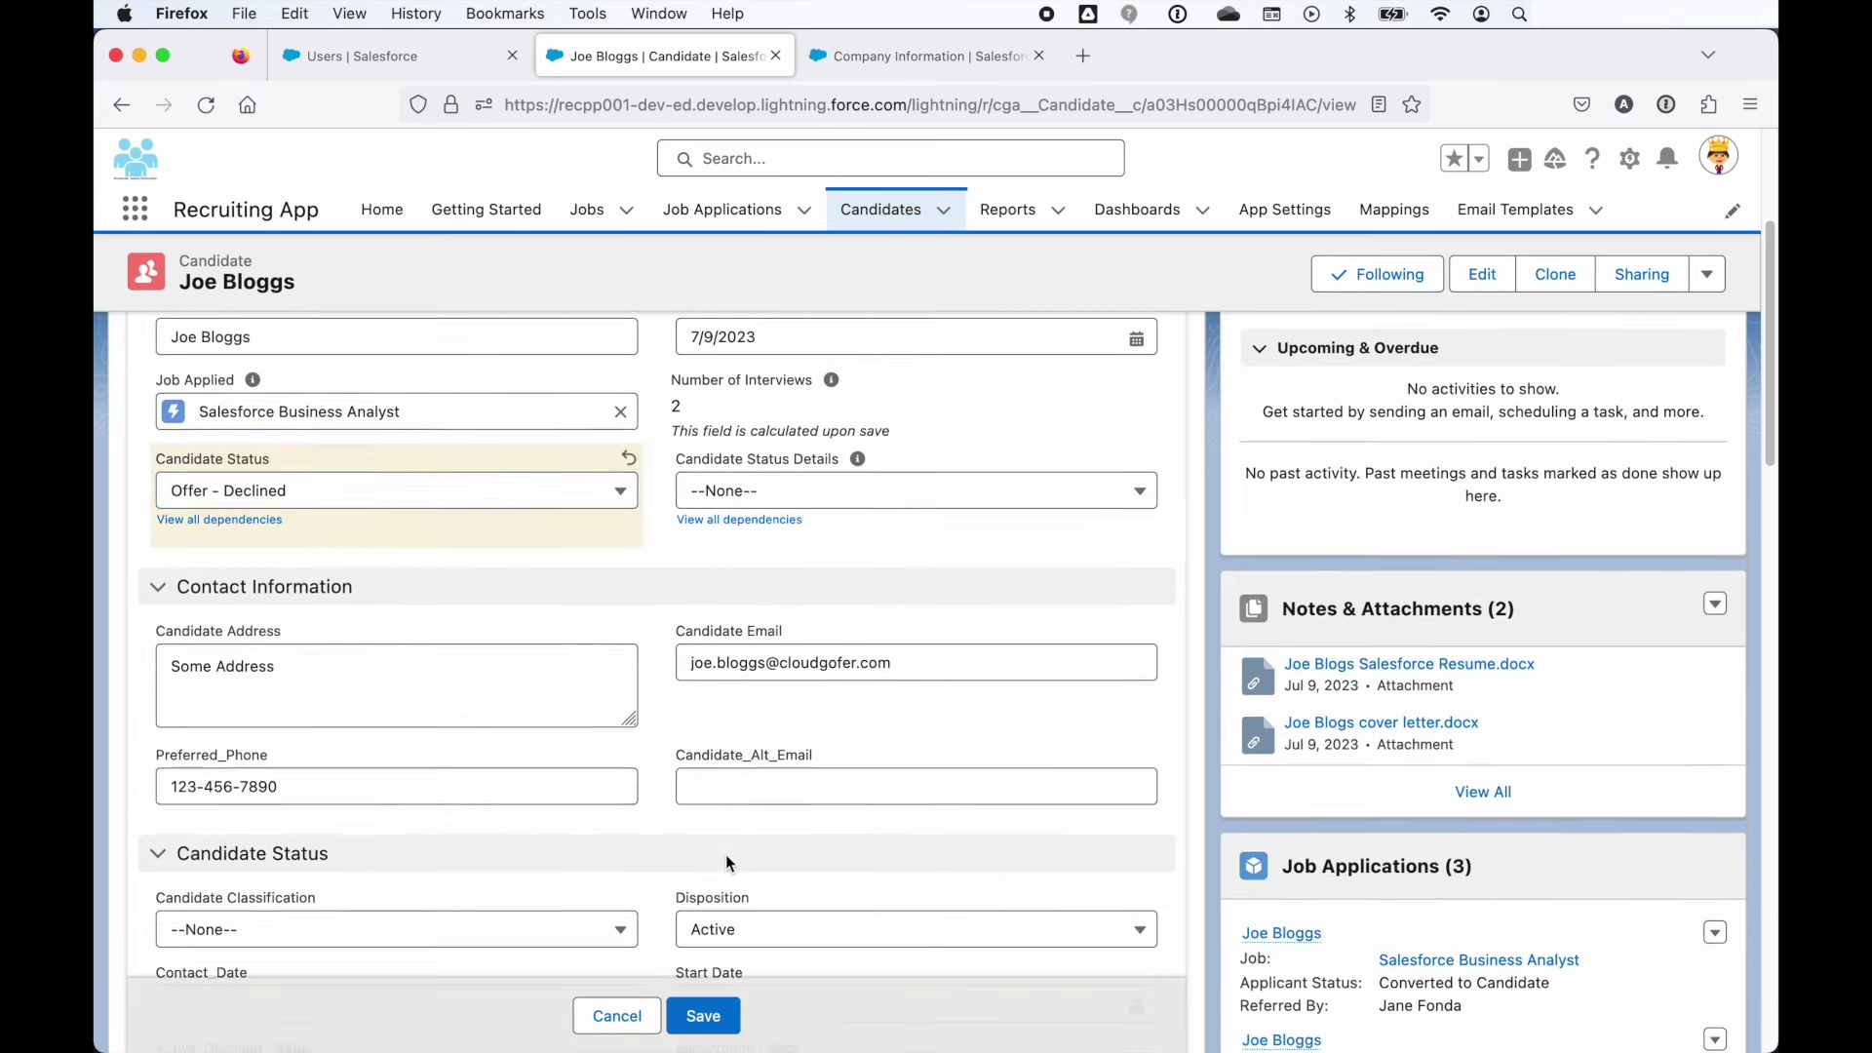
scroll(791, 667, down, 3)
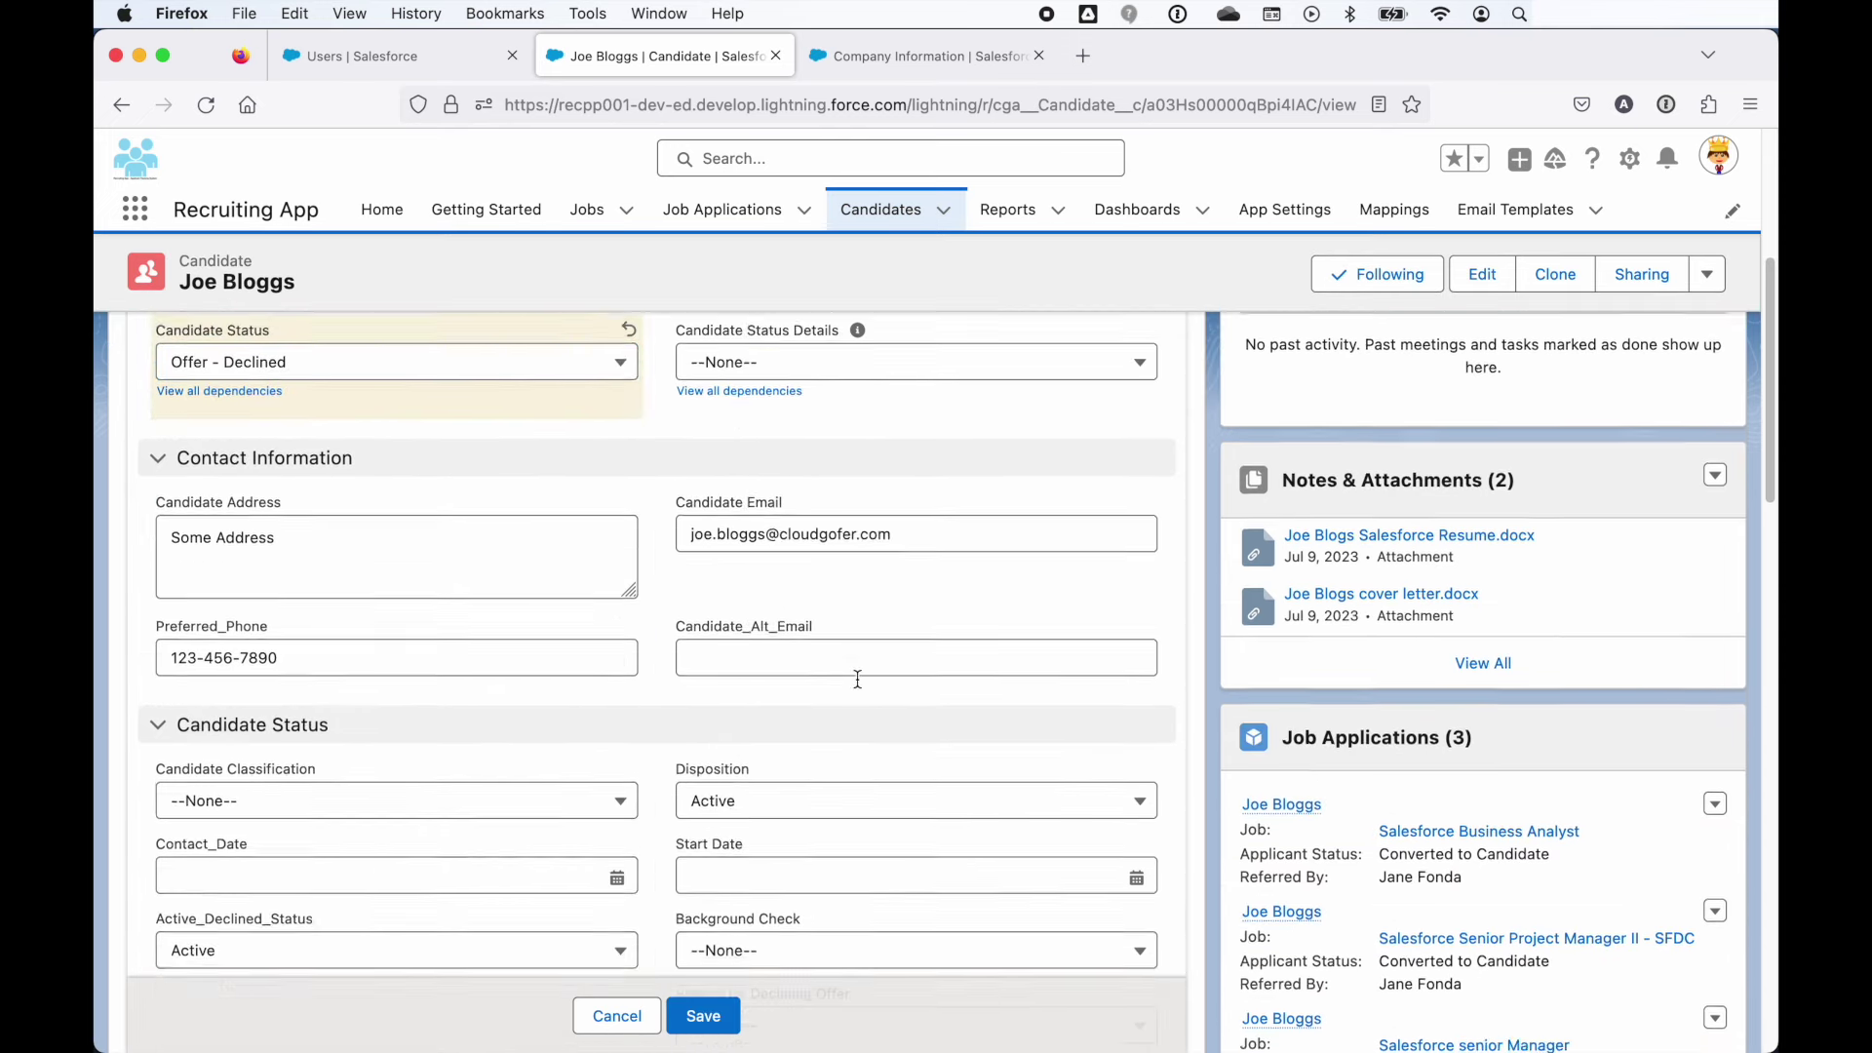
scroll(597, 656, down, 2)
click(512, 538)
scroll(540, 700, down, 1)
scroll(539, 700, down, 1)
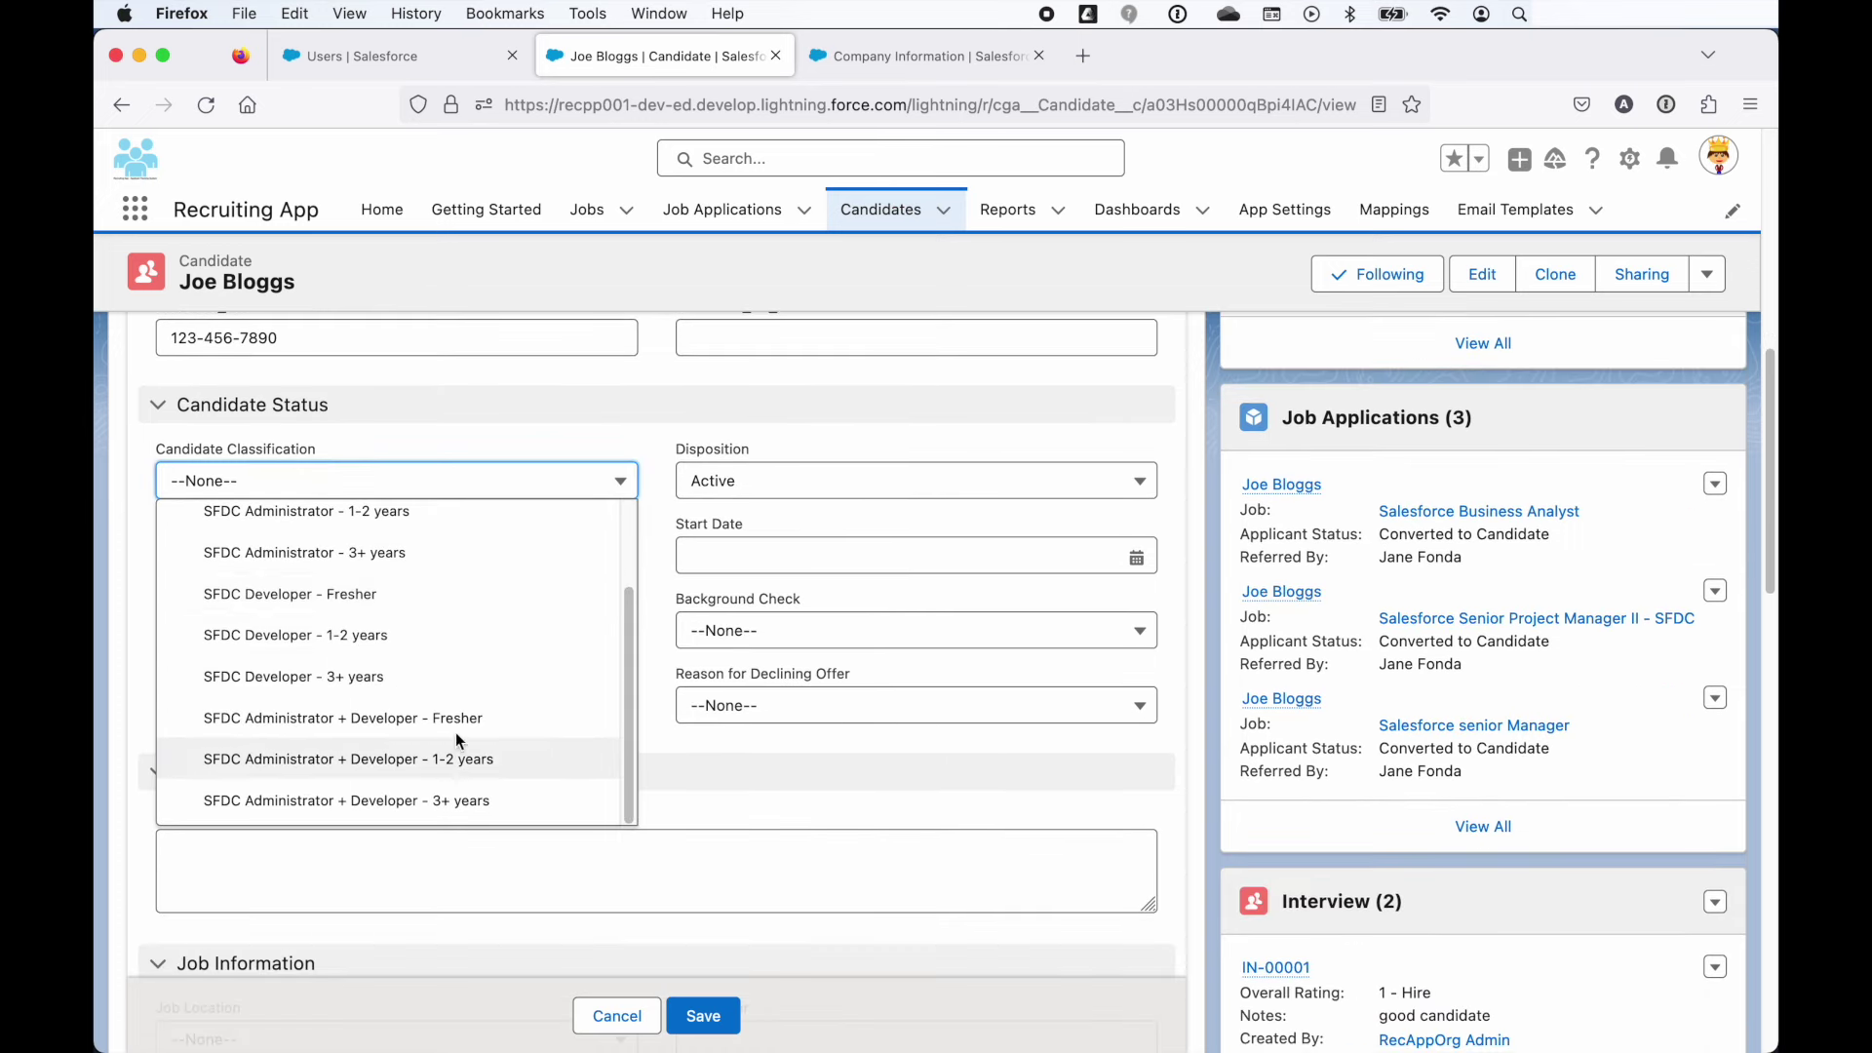
click(506, 440)
click(693, 487)
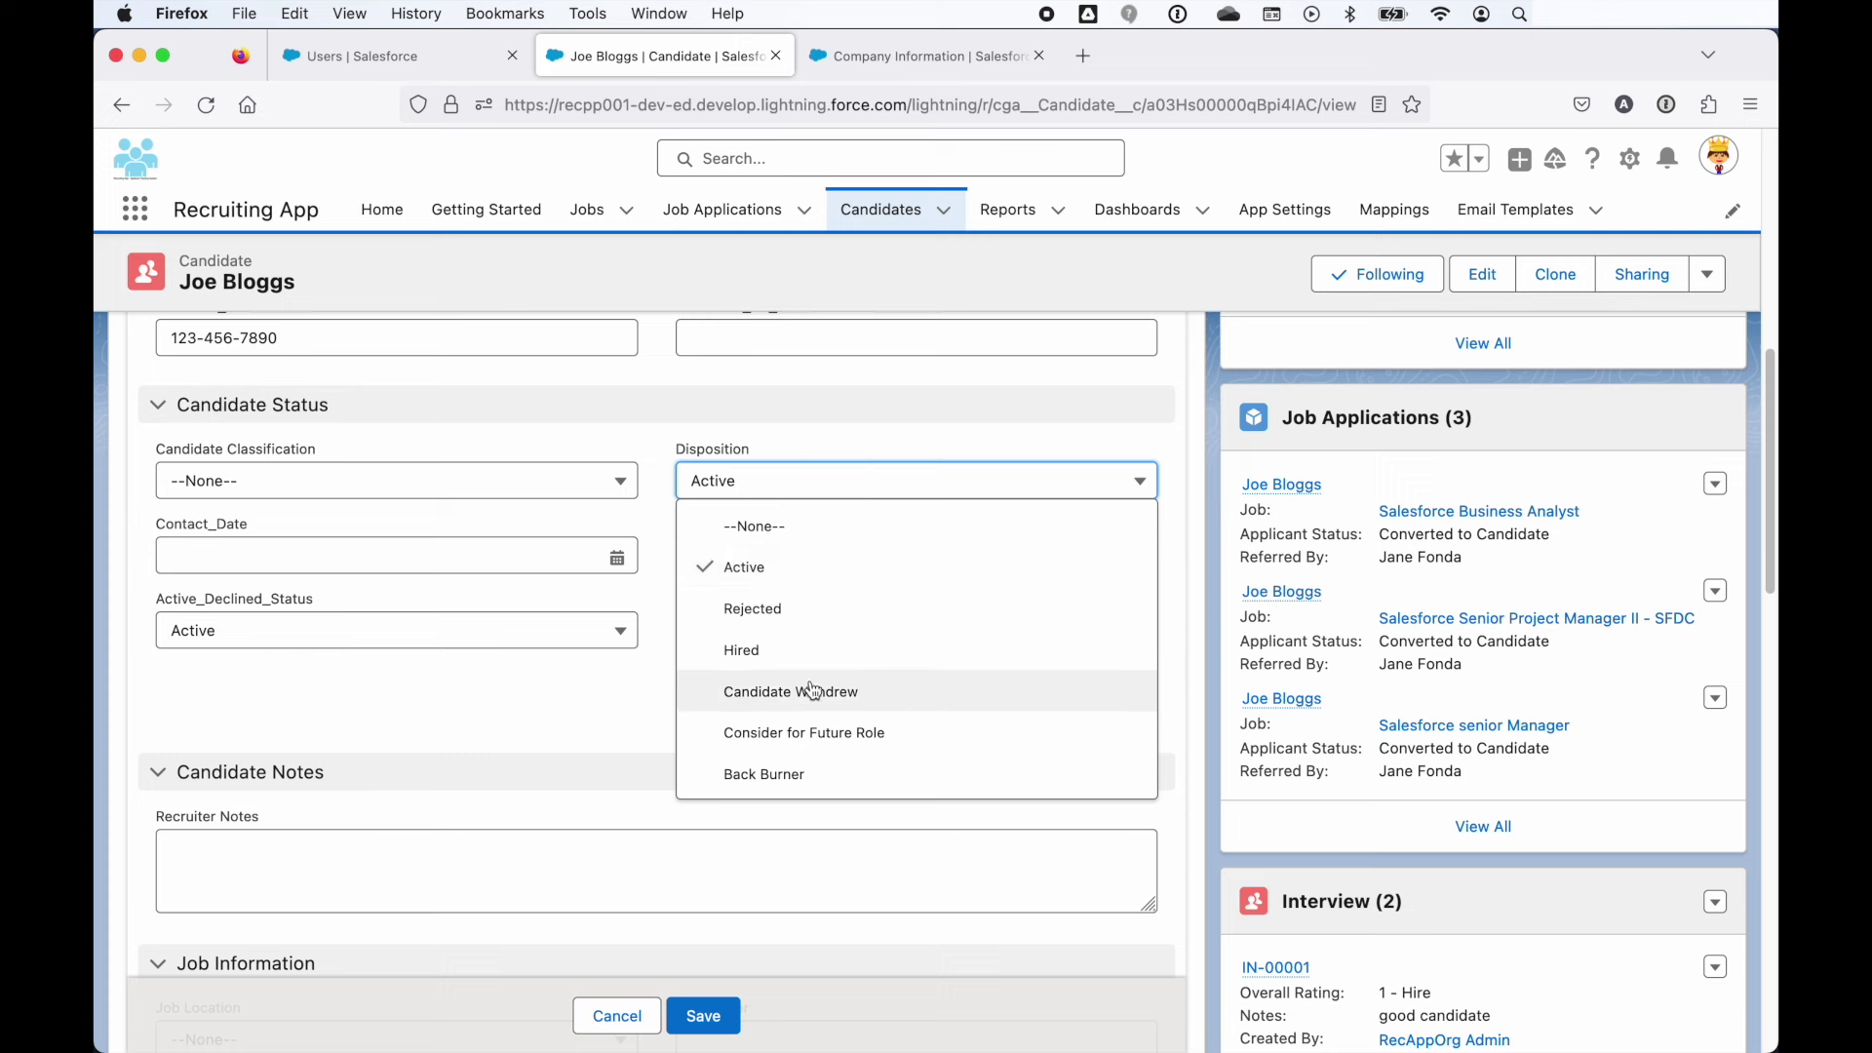
scroll(1578, 705, up, 10)
scroll(1578, 705, up, 2)
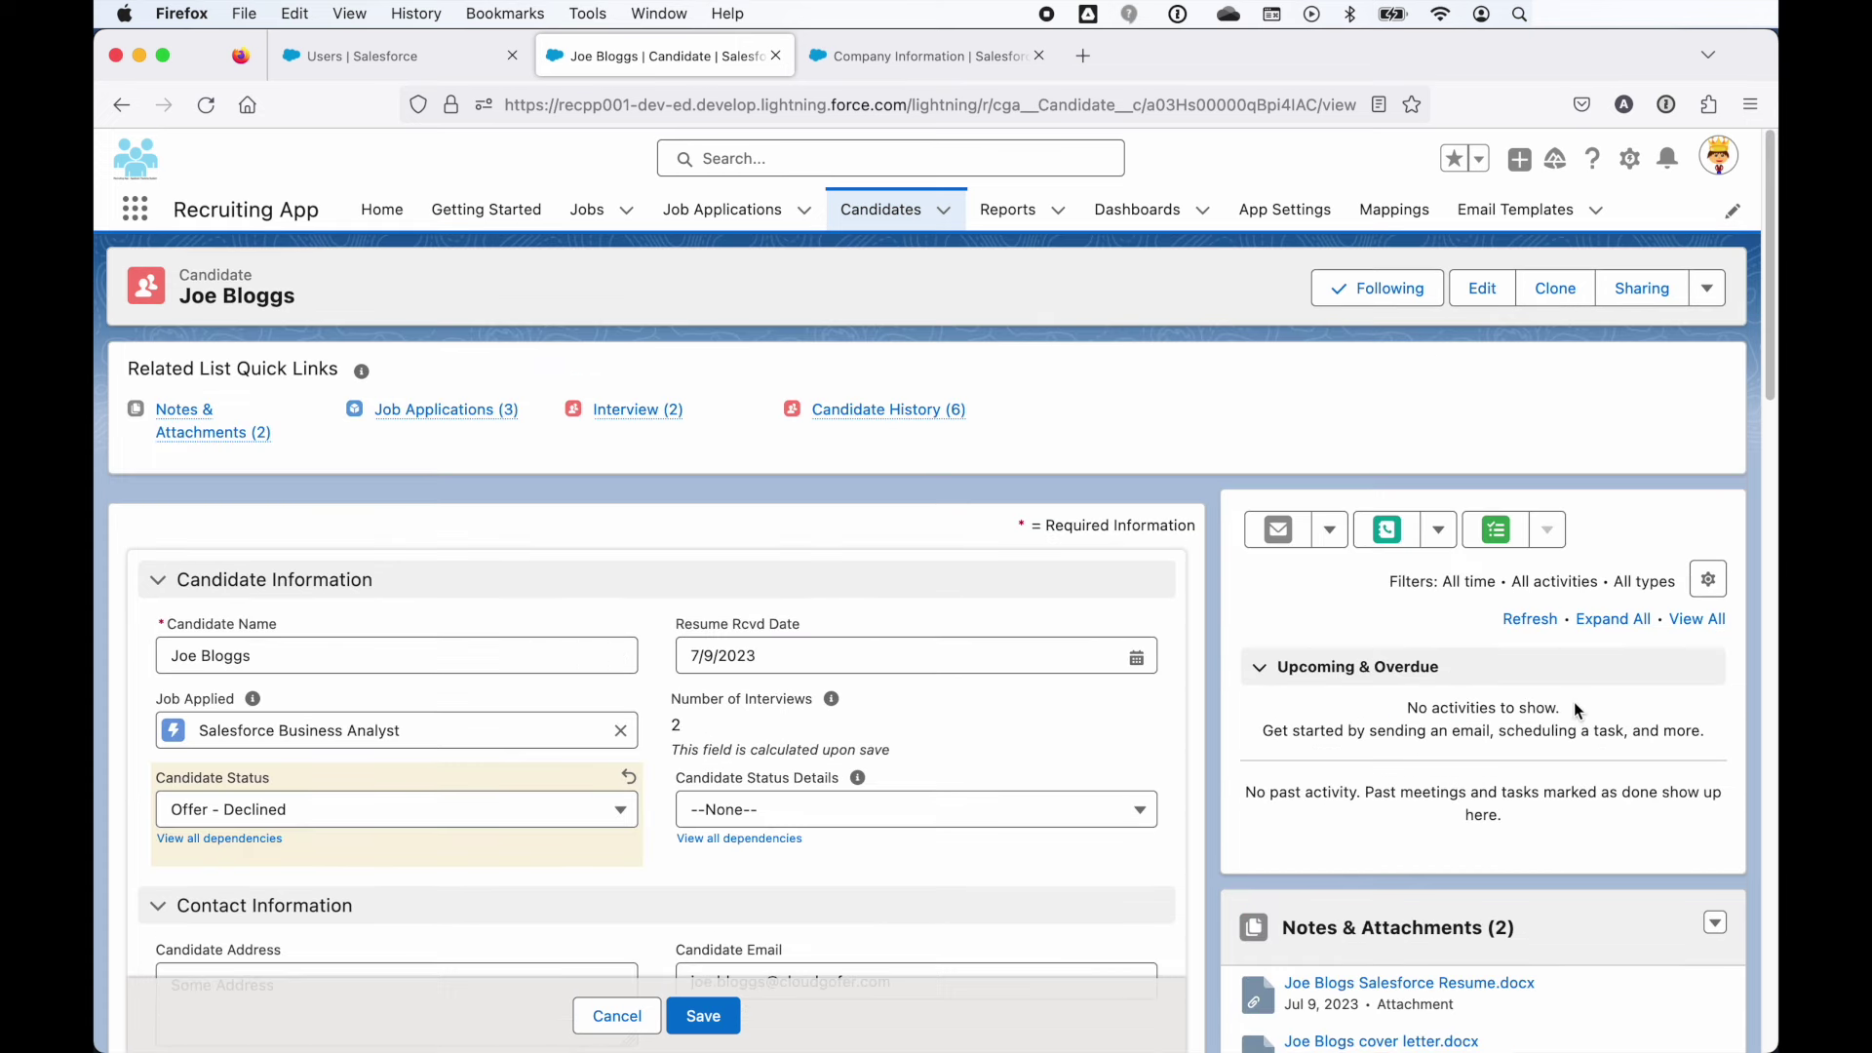
Start a new email from the candidate record with CloudGofer Jobs as the sender
click(1281, 529)
click(1653, 575)
click(1406, 673)
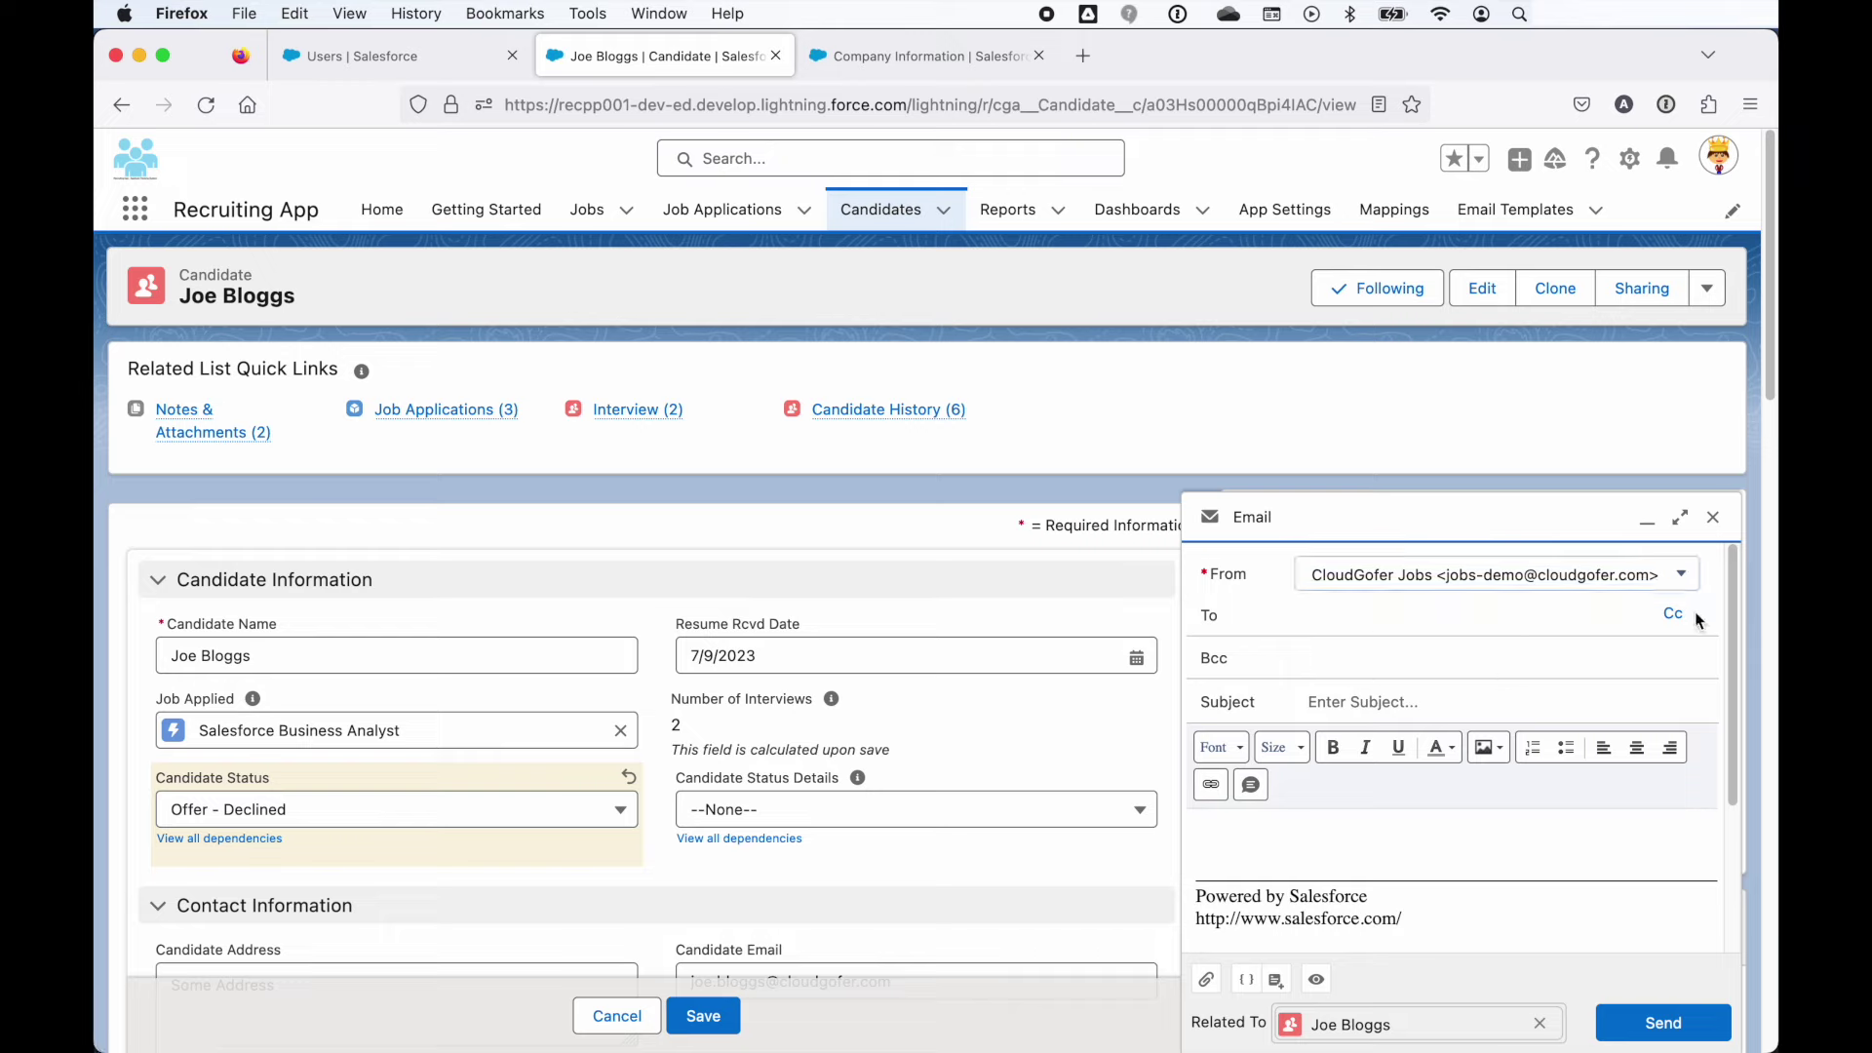
Insert the Interview scheduling - Candidate template into the email, overwriting its current content
click(1279, 987)
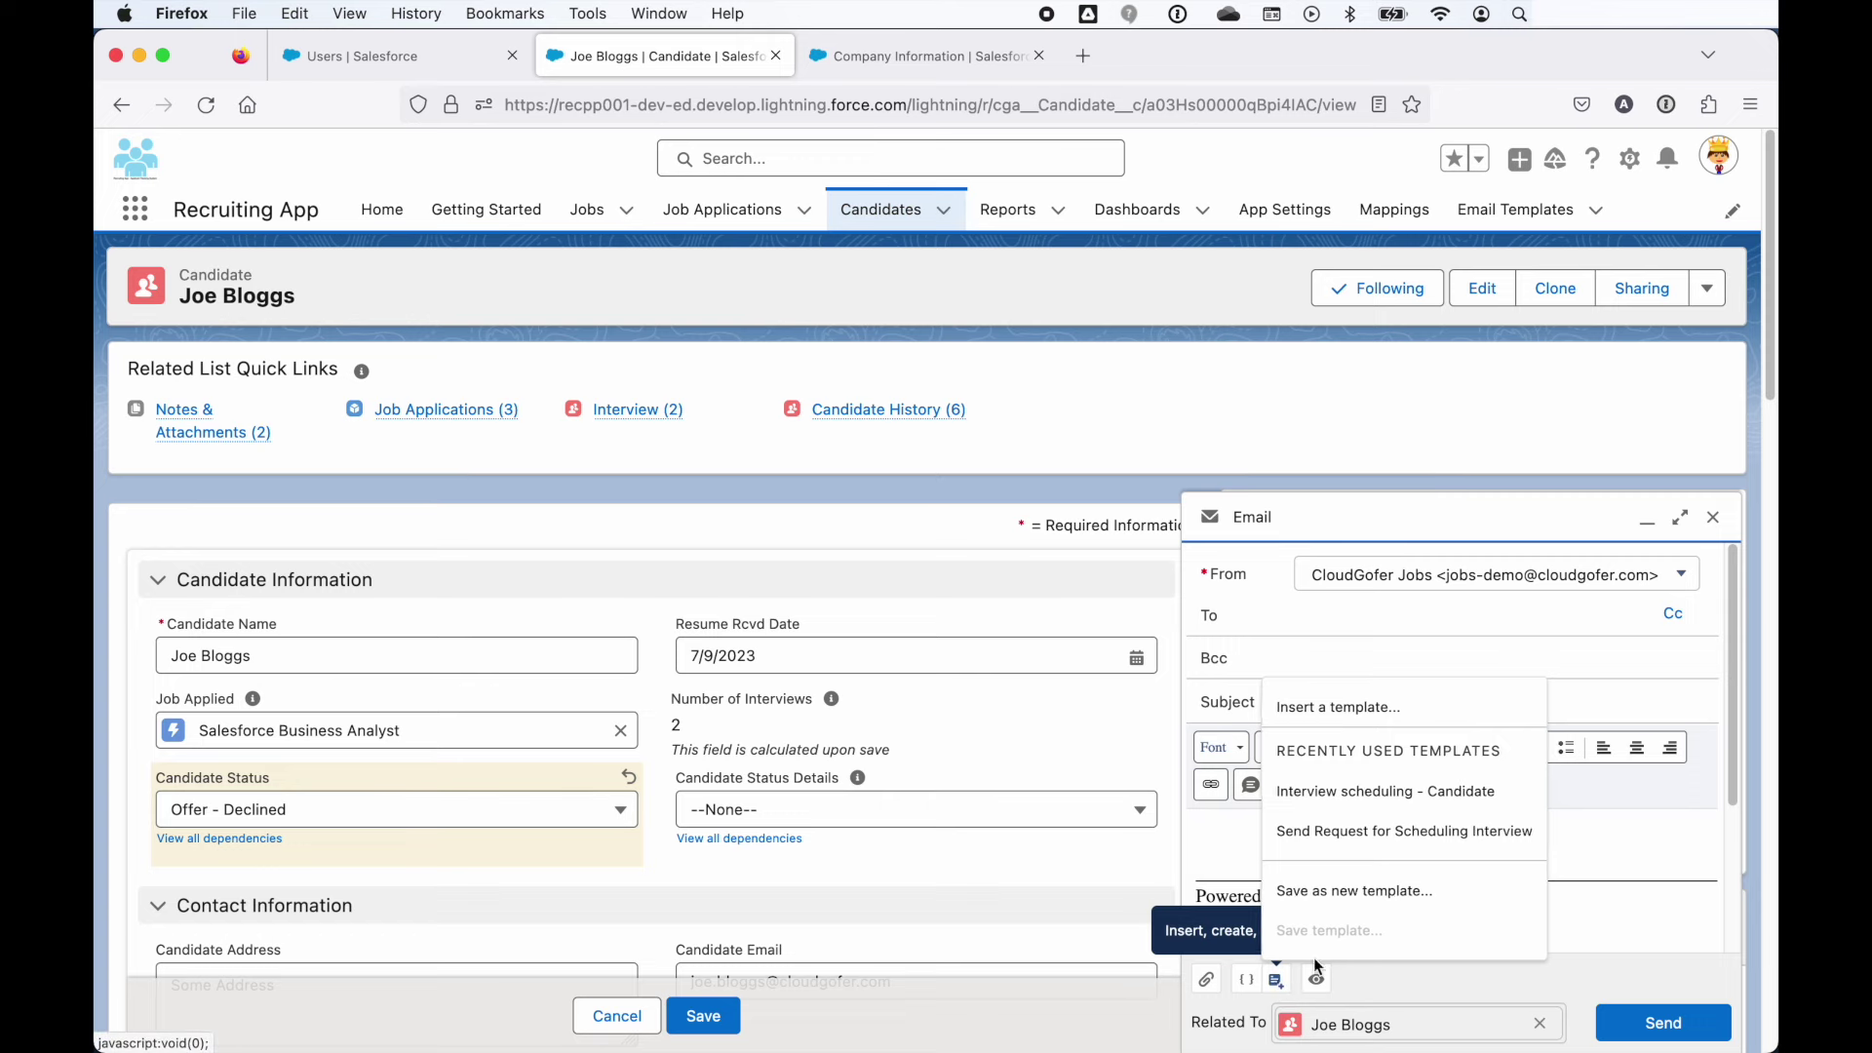
click(1375, 788)
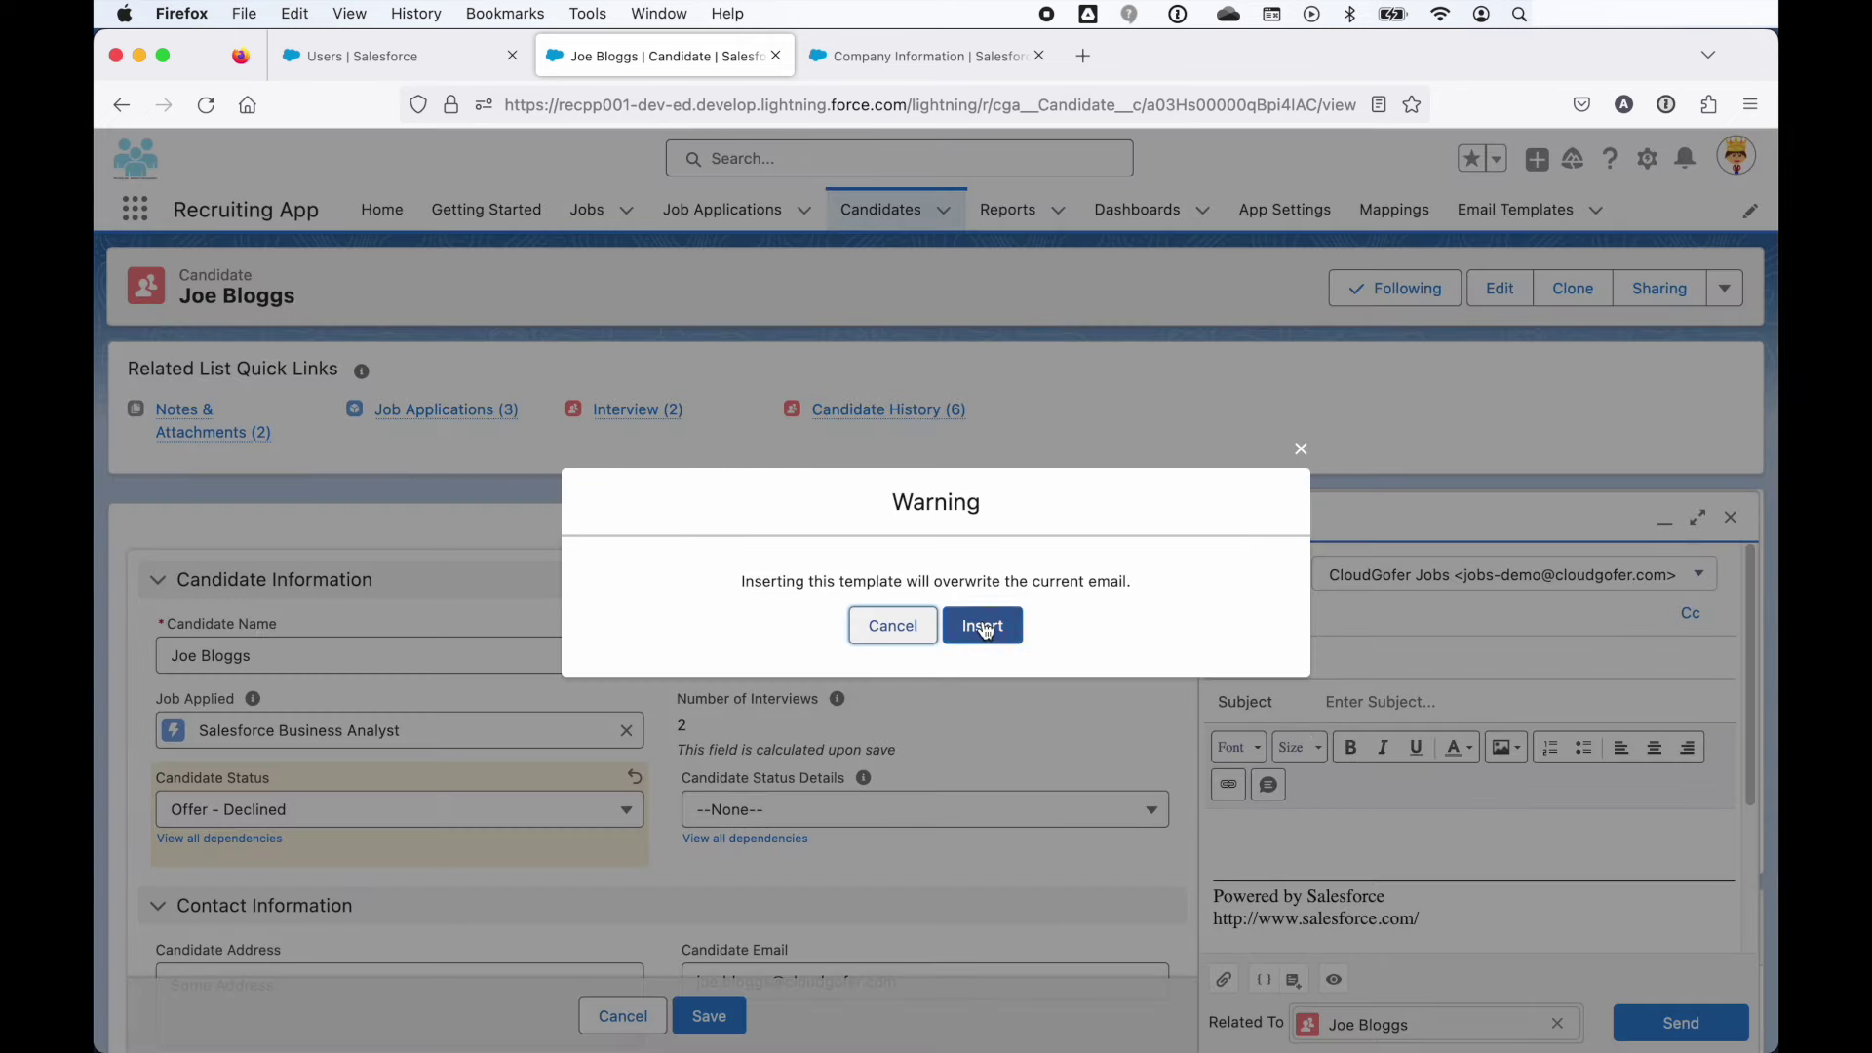
click(983, 625)
Review the email's subject and body text, and preview the message with its merge fields filled in
click(1332, 700)
drag(1332, 700, 1702, 688)
click(1336, 881)
scroll(1339, 881, down, 3)
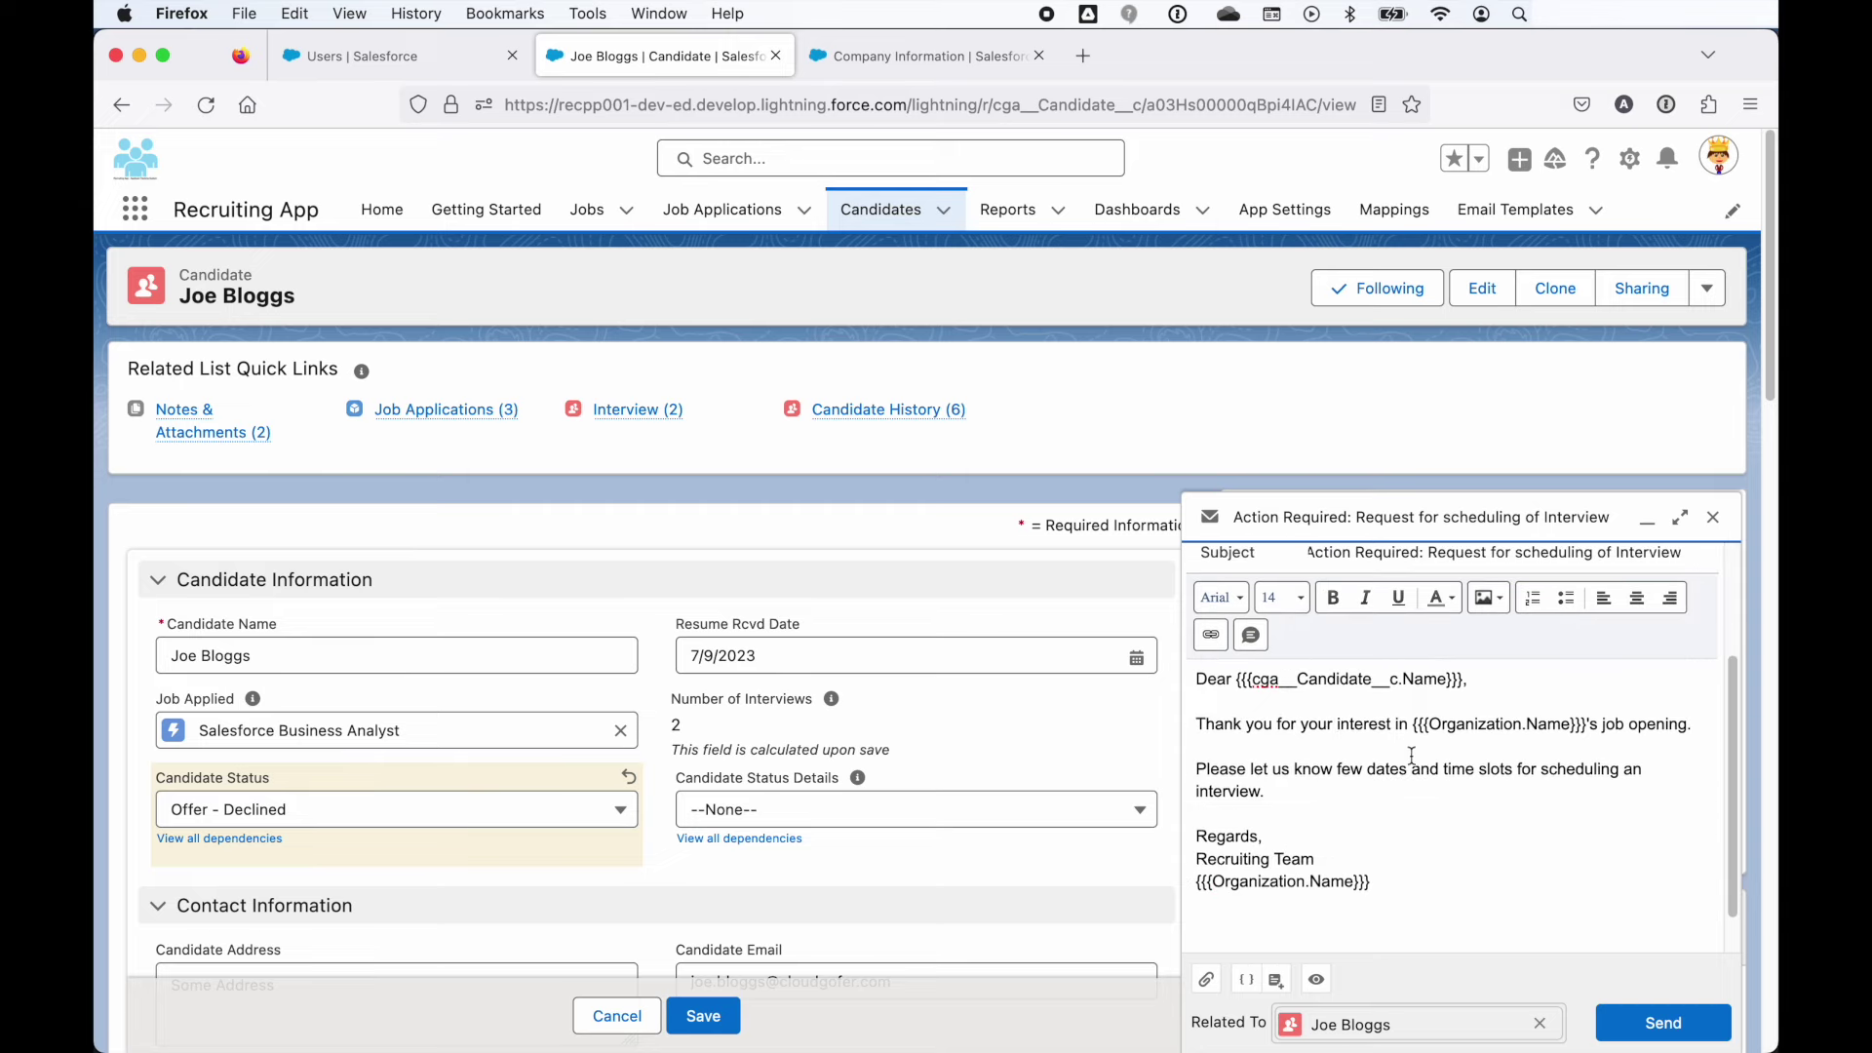
click(1318, 980)
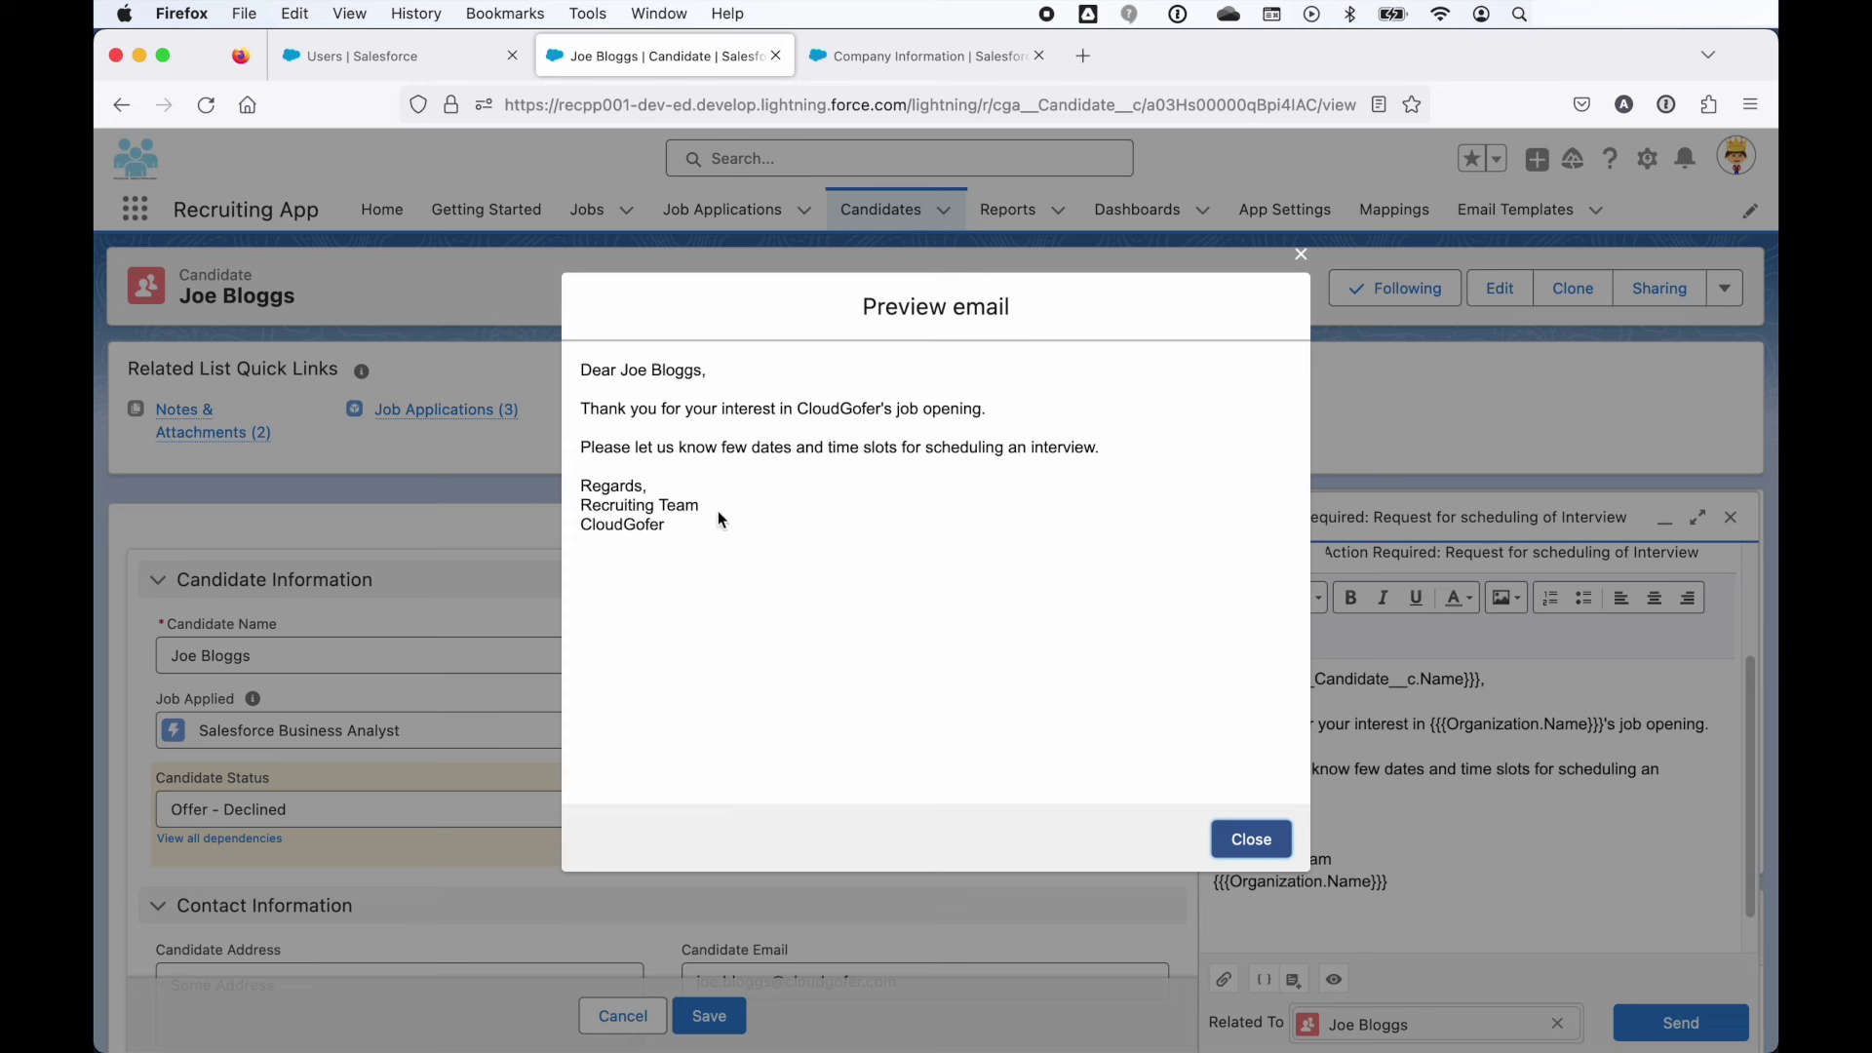
key(Escape)
Copy the candidate's e-mail address from the record's contact information into the email's To field
scroll(936, 845, down, 5)
triple_click(851, 539)
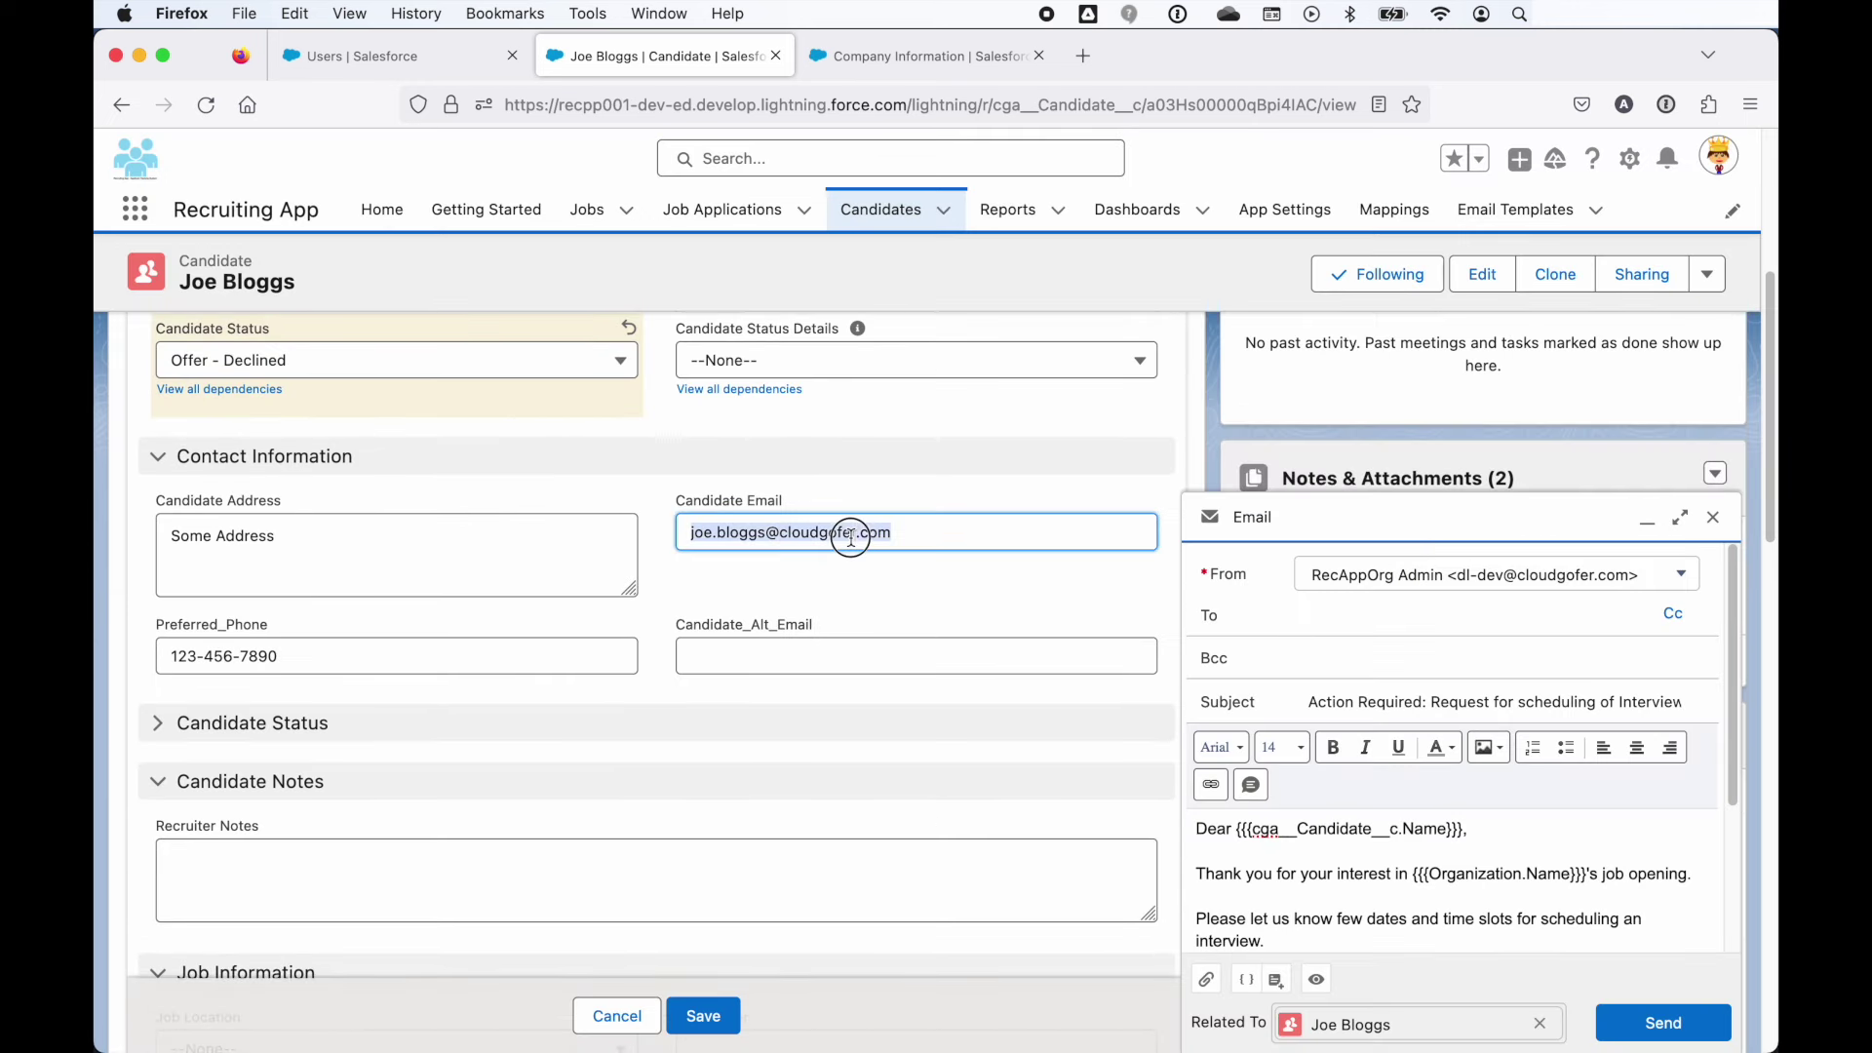
key(super+c)
click(1370, 625)
key(super+v)
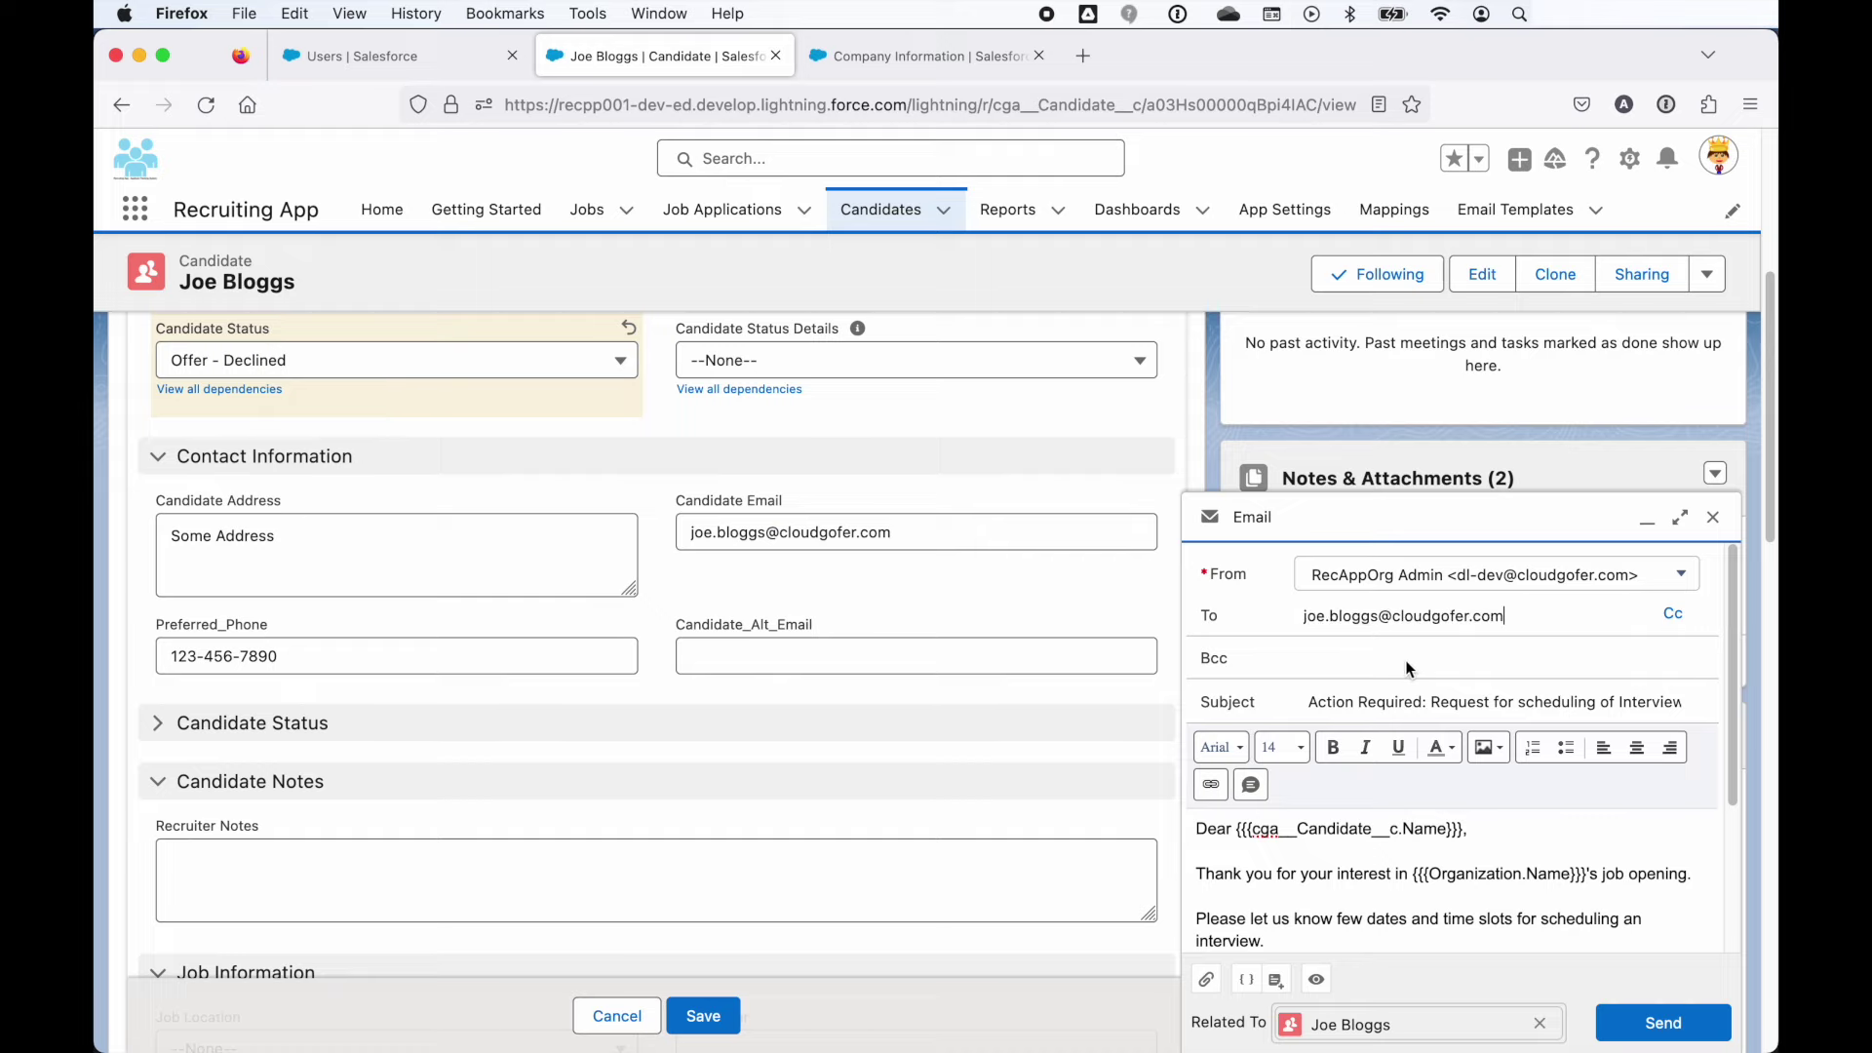
Preview the addressed interview scheduling email with its merge fields filled in, and close the preview
scroll(1465, 883, down, 3)
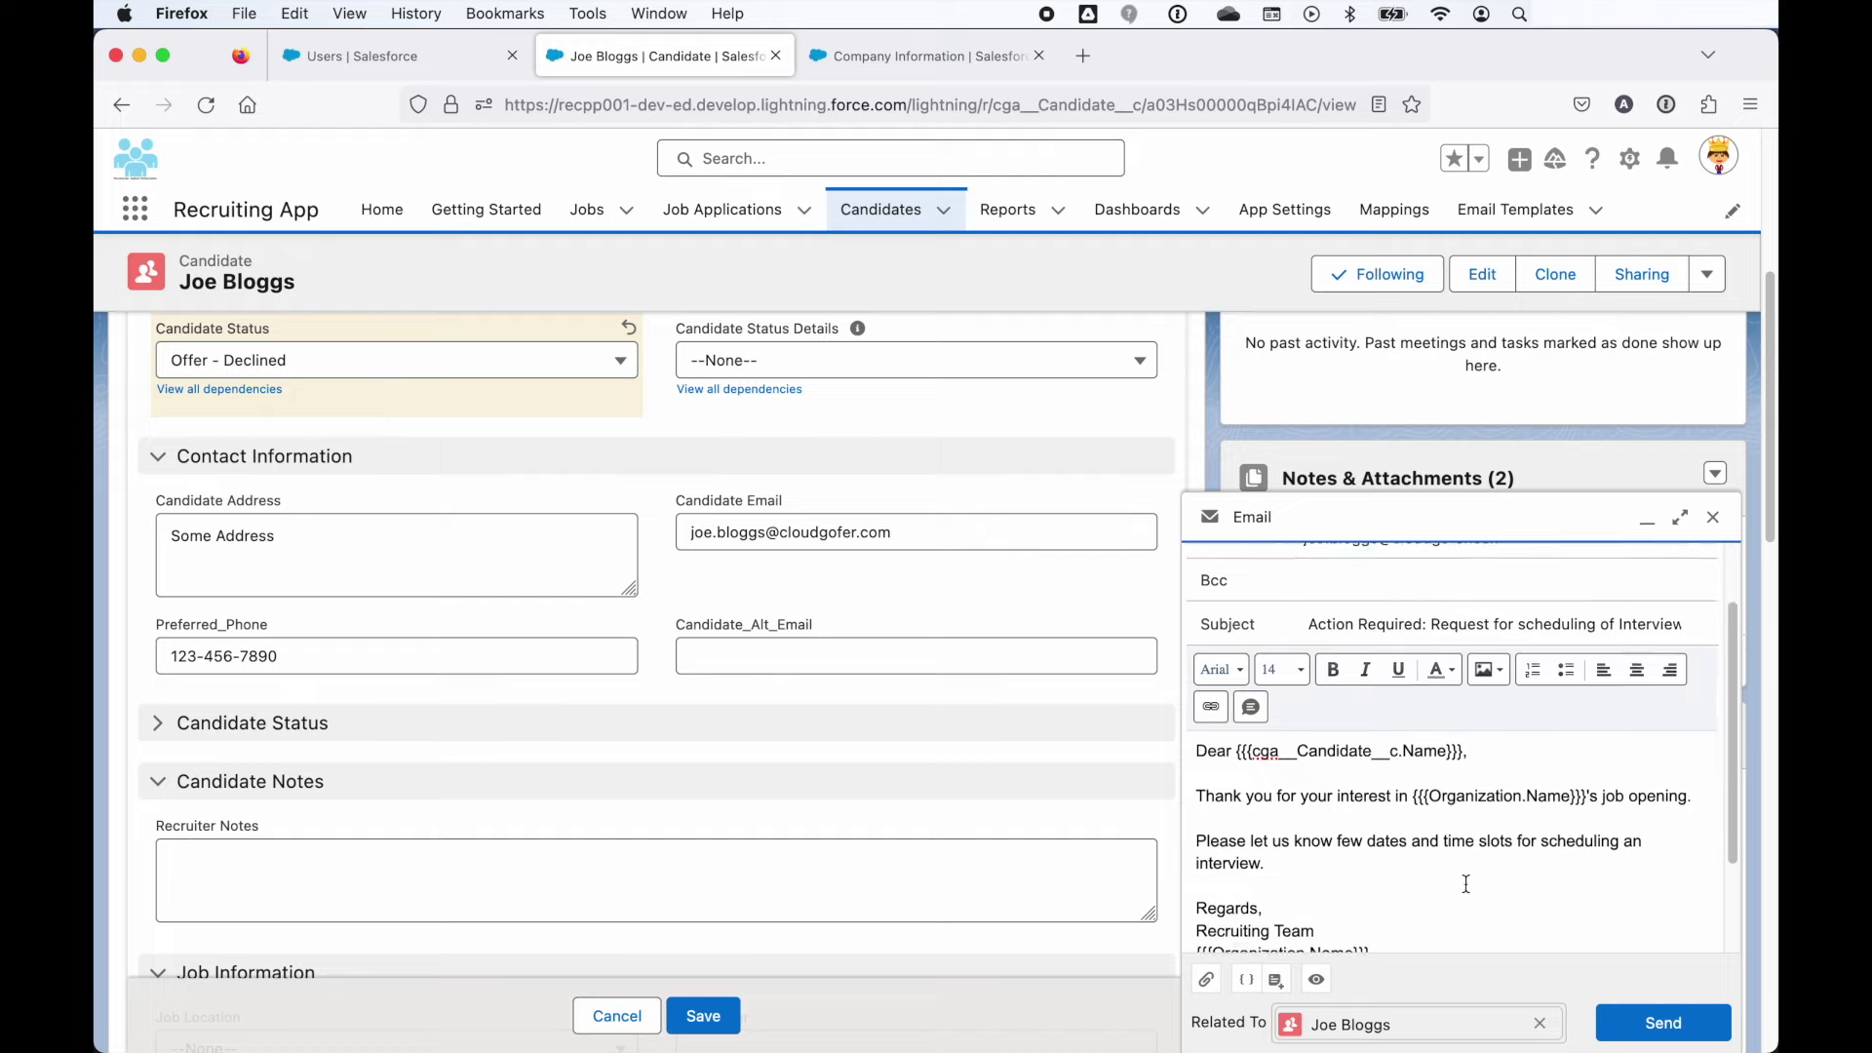
click(1317, 977)
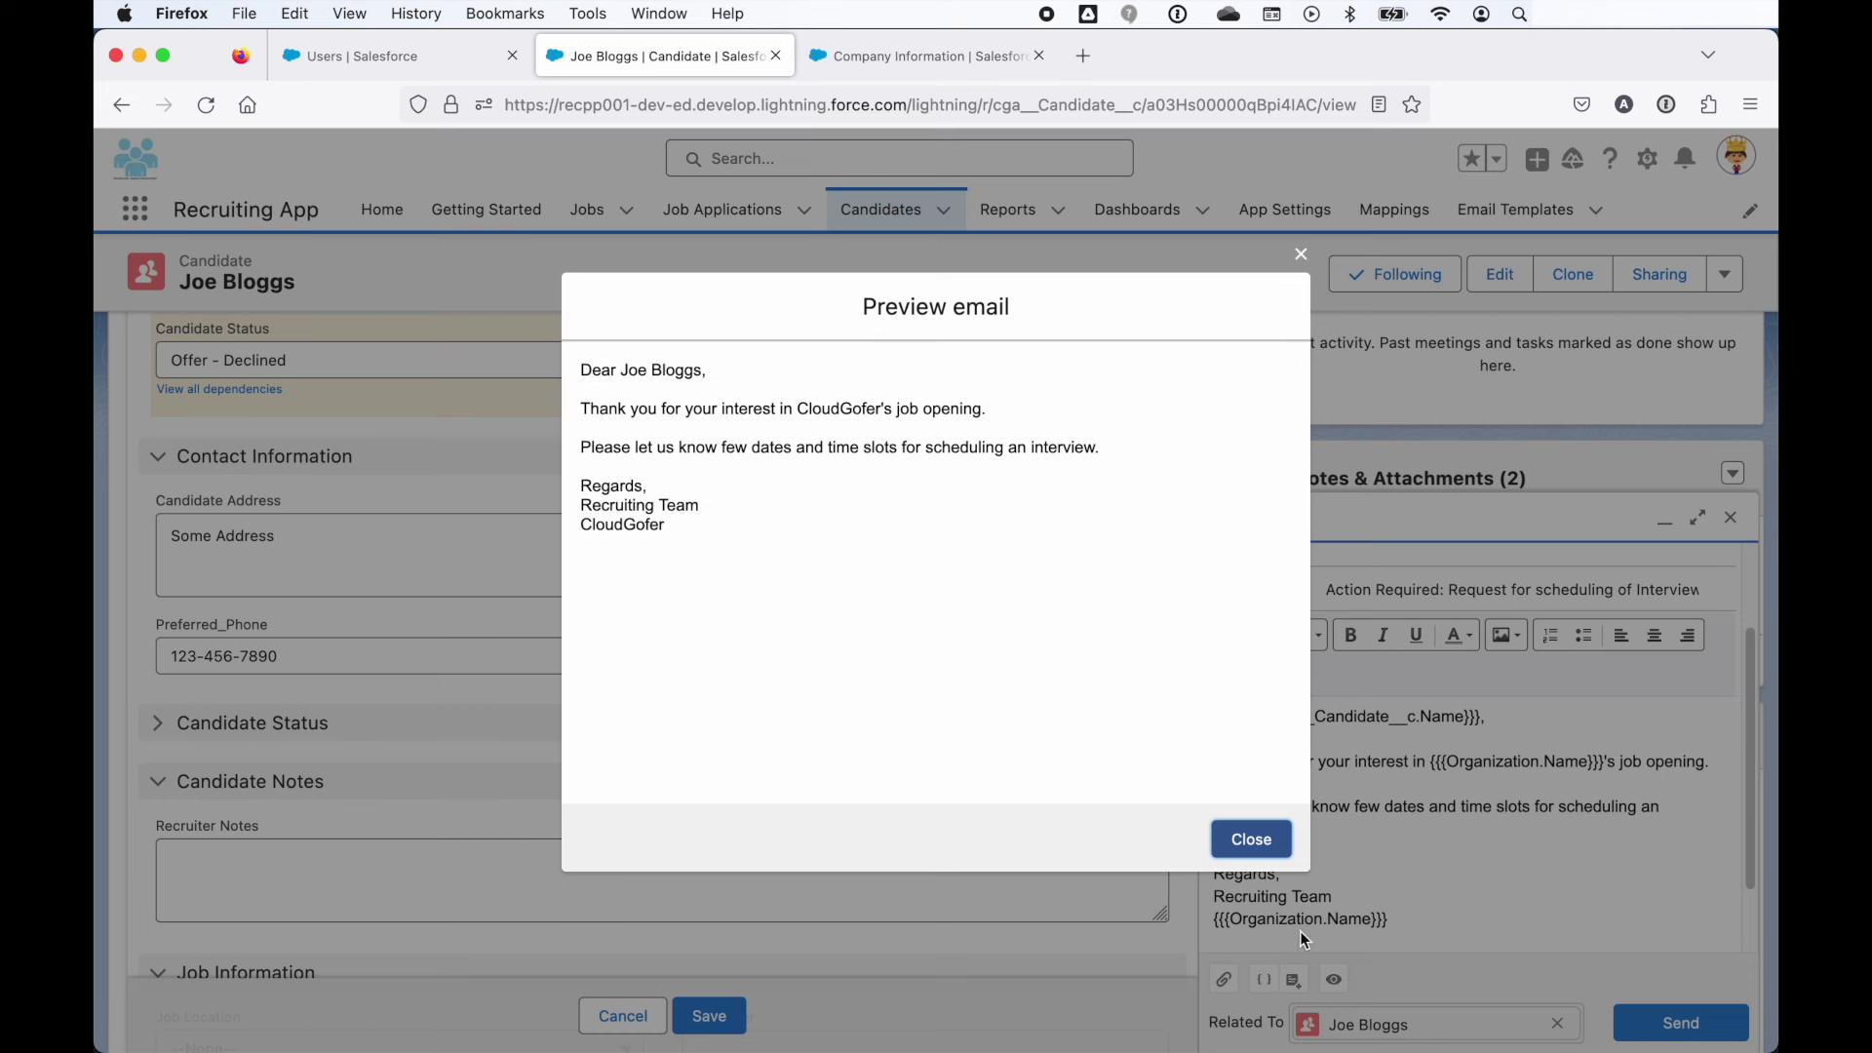
click(1252, 841)
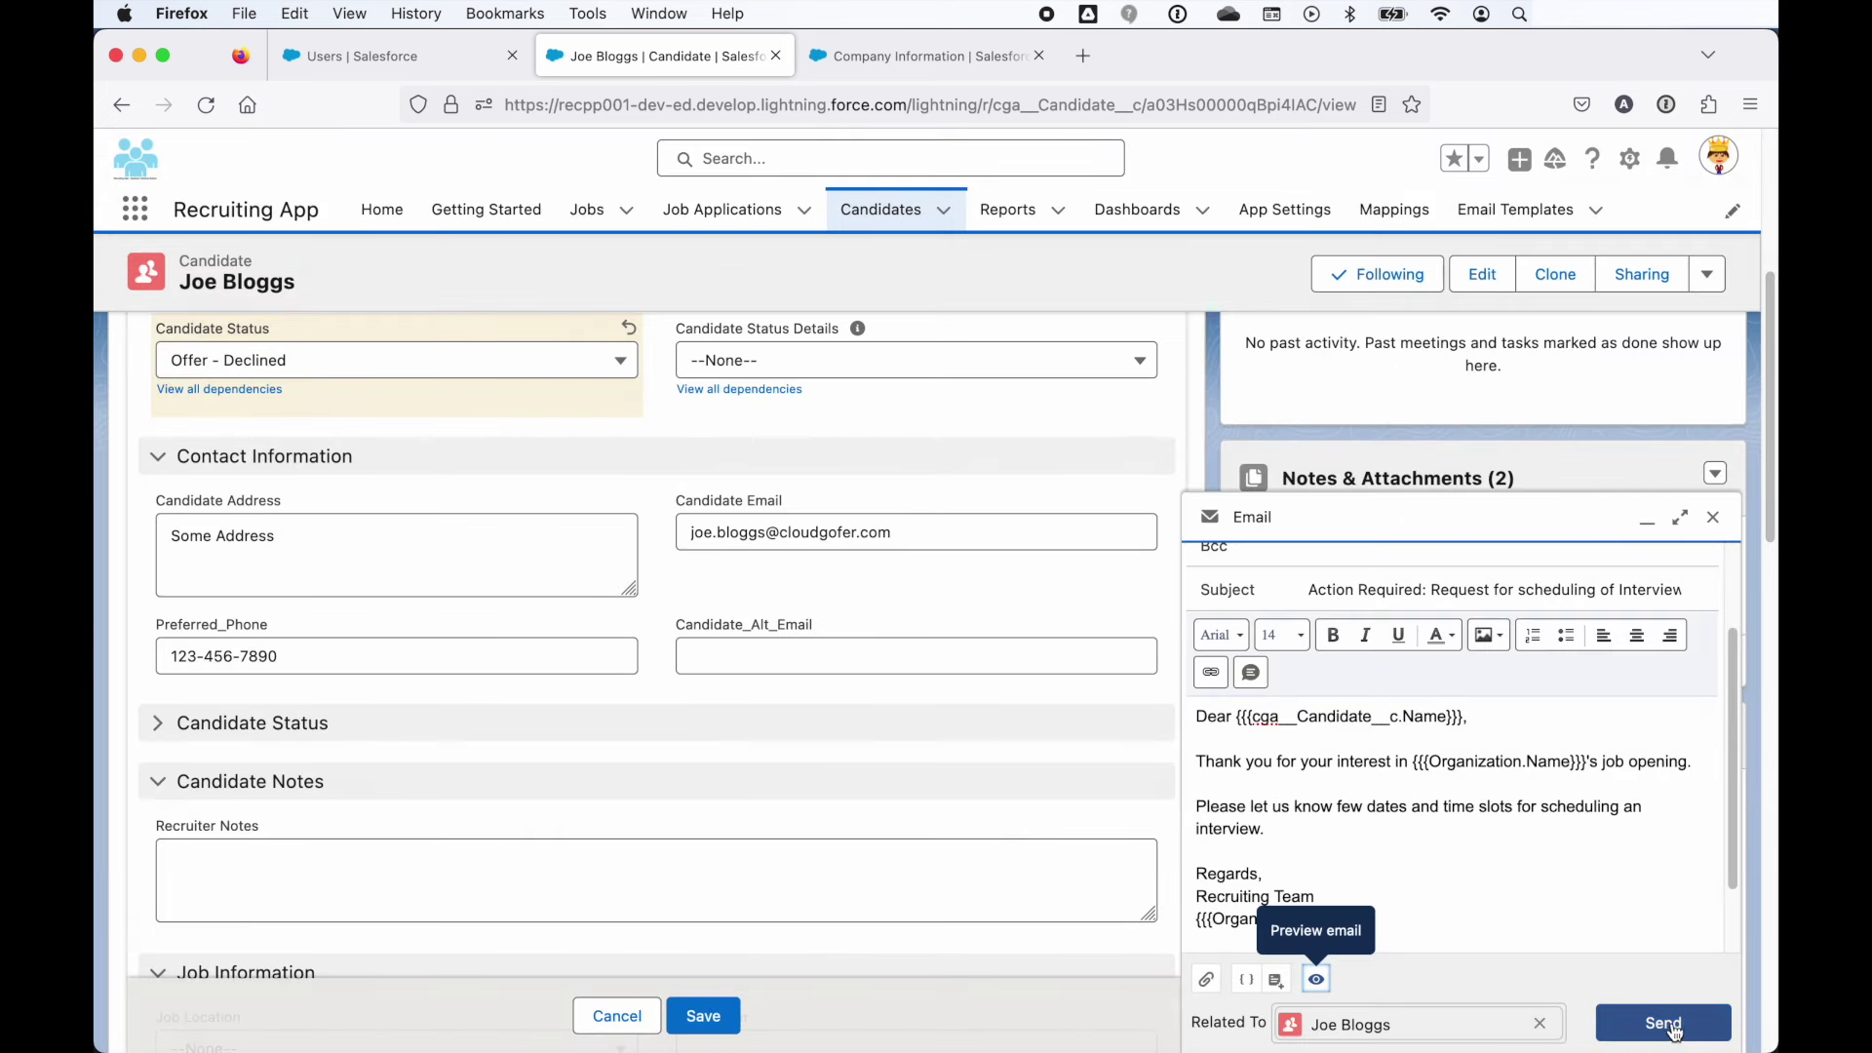
Set the email's sender to CloudGofer Jobs and send the message to the candidate
scroll(1528, 802, up, 3)
scroll(1529, 805, up, 2)
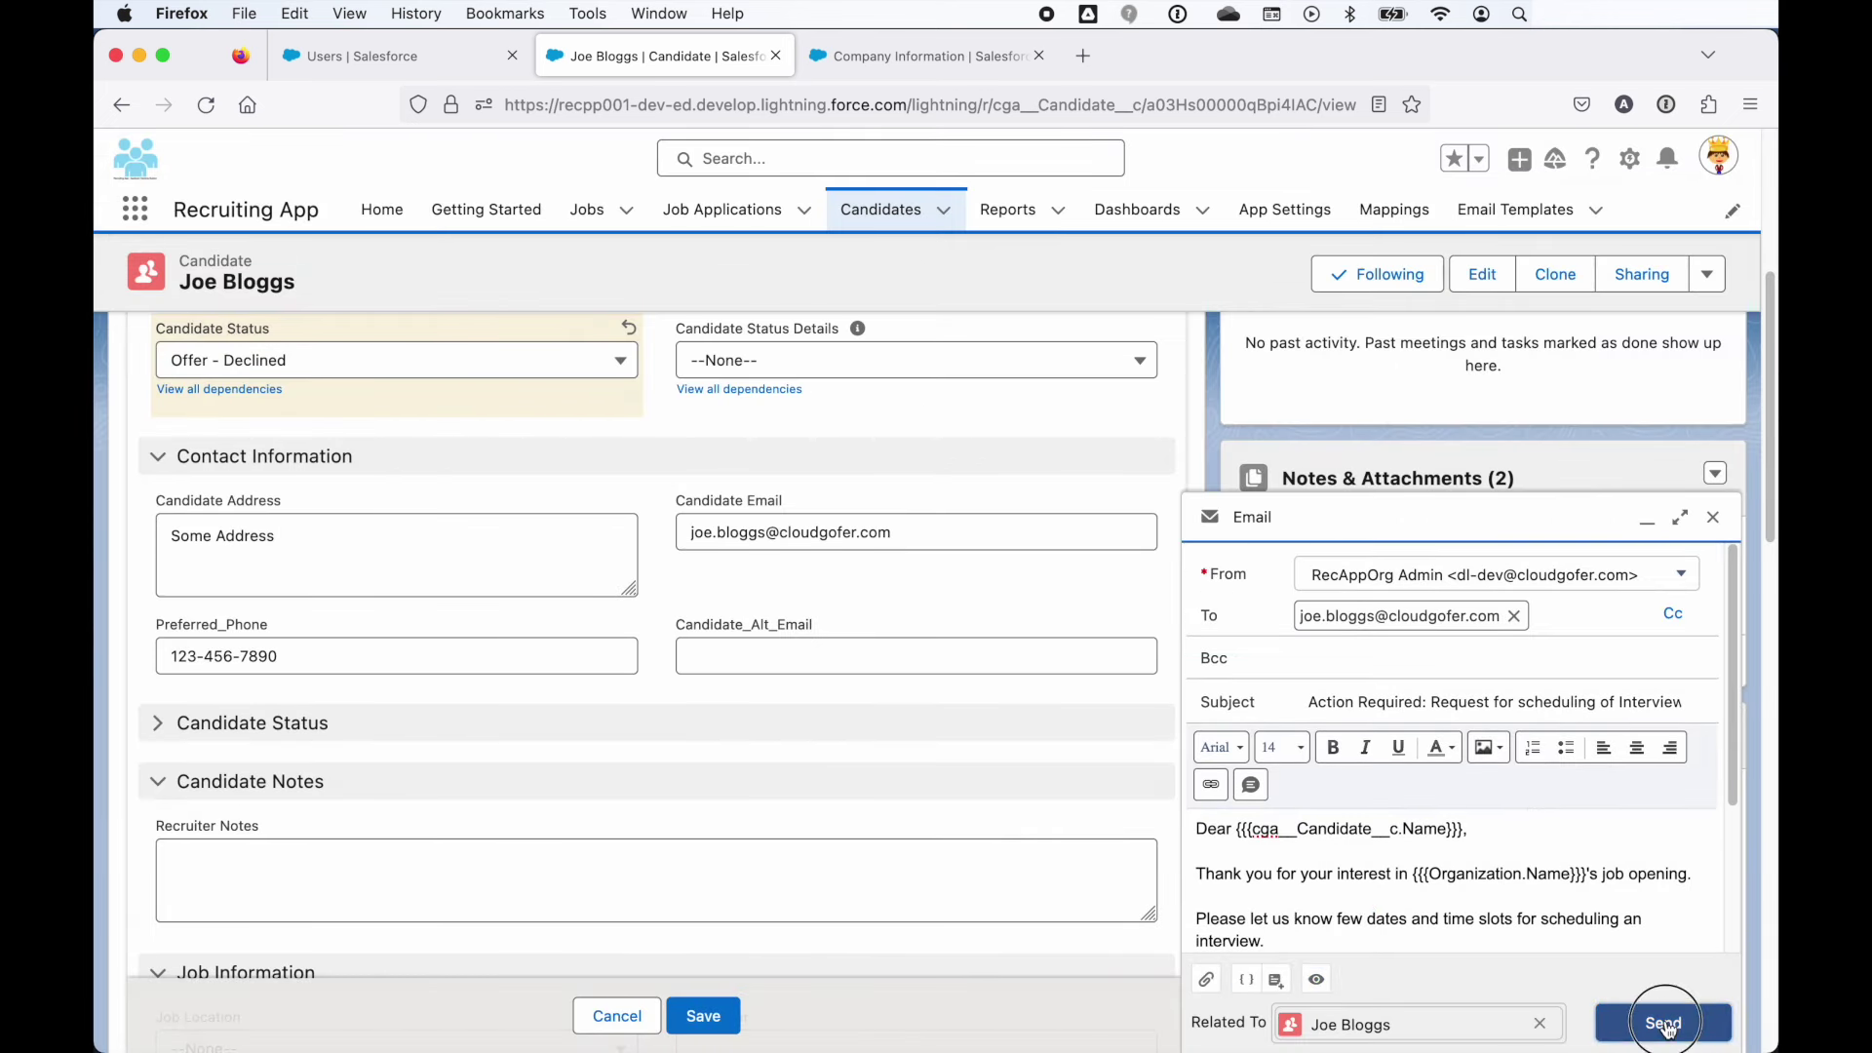
click(1532, 585)
click(1447, 660)
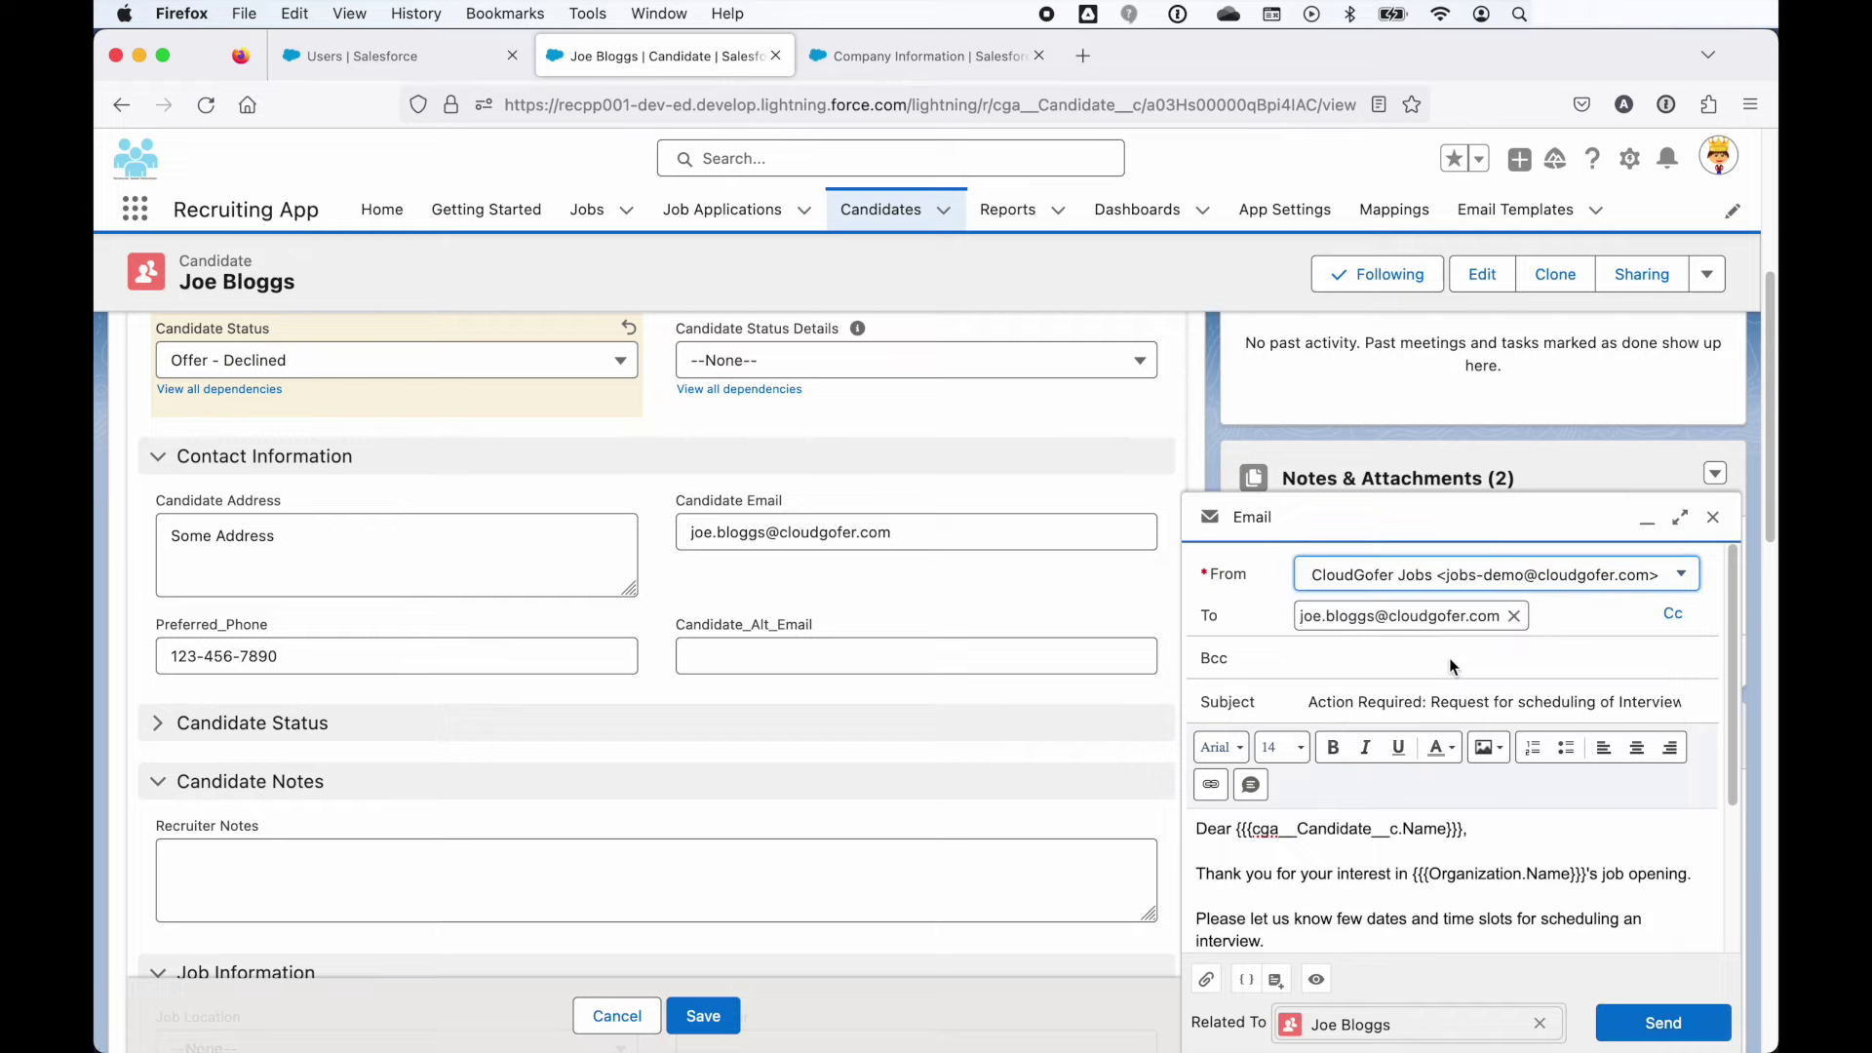
click(1483, 626)
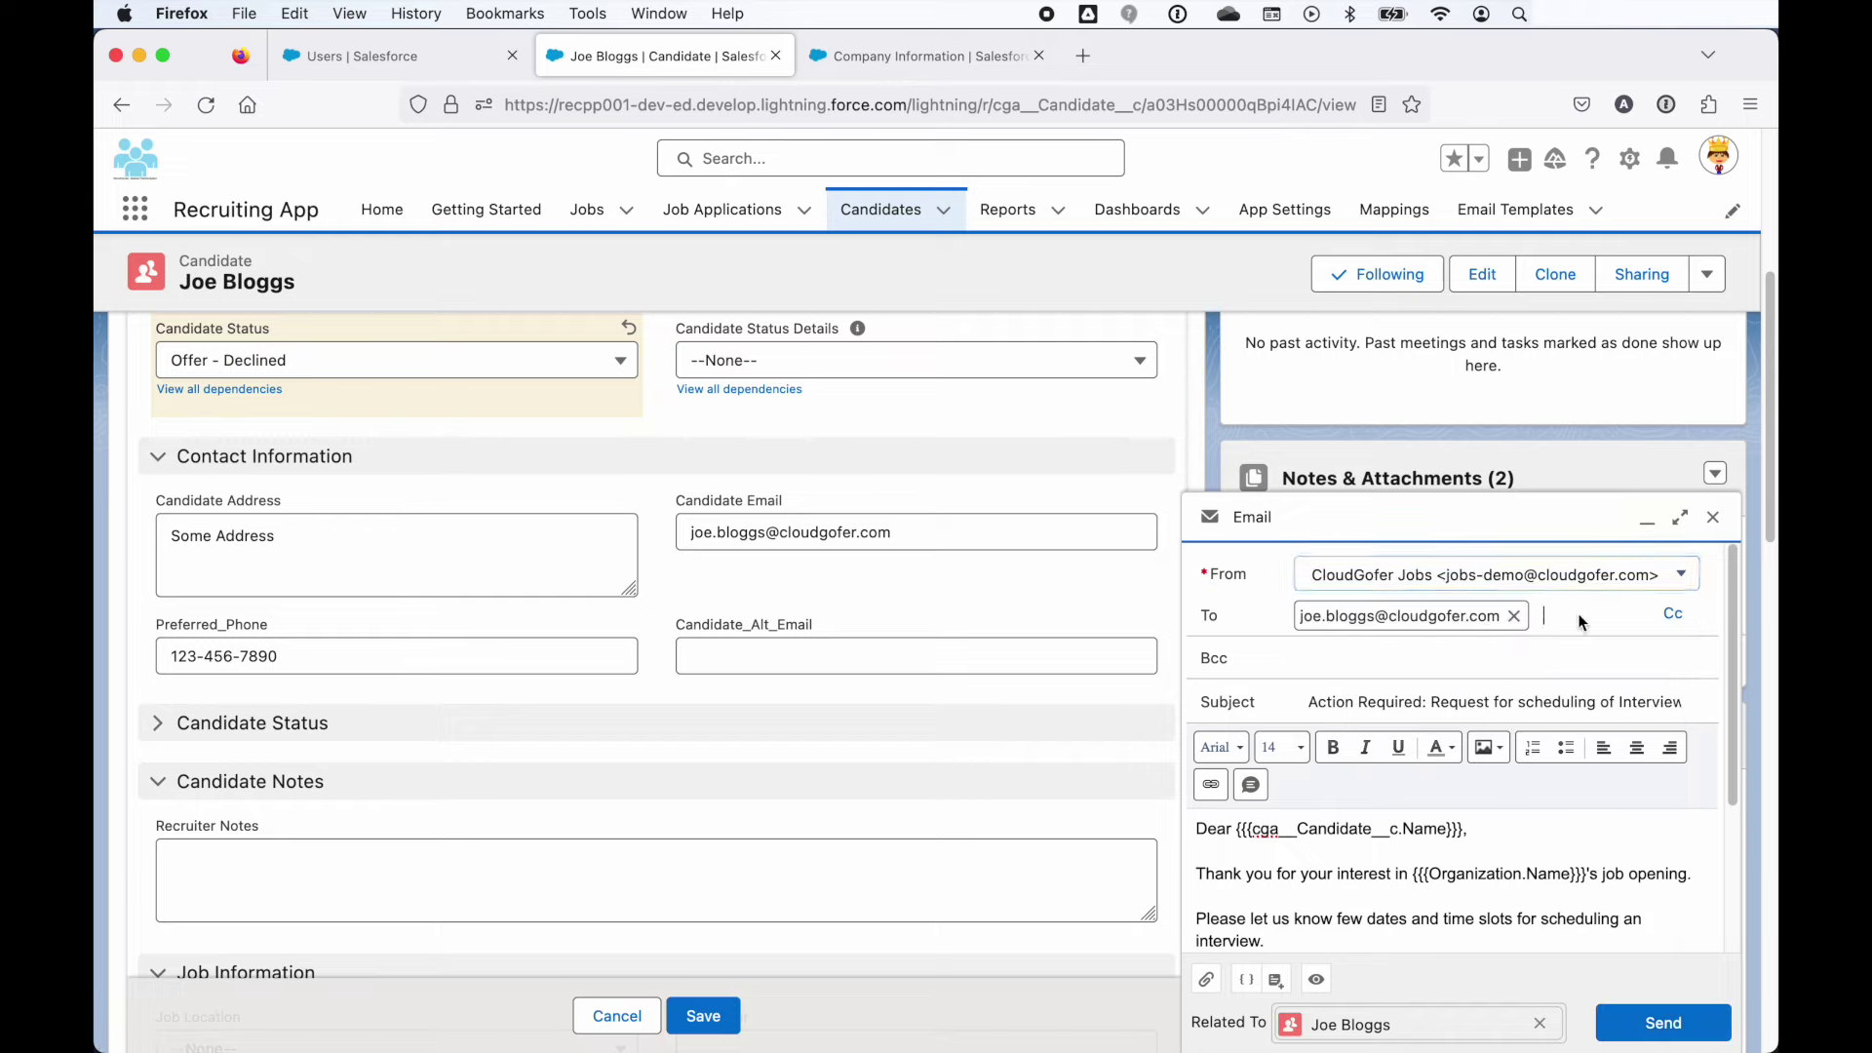
click(1666, 1023)
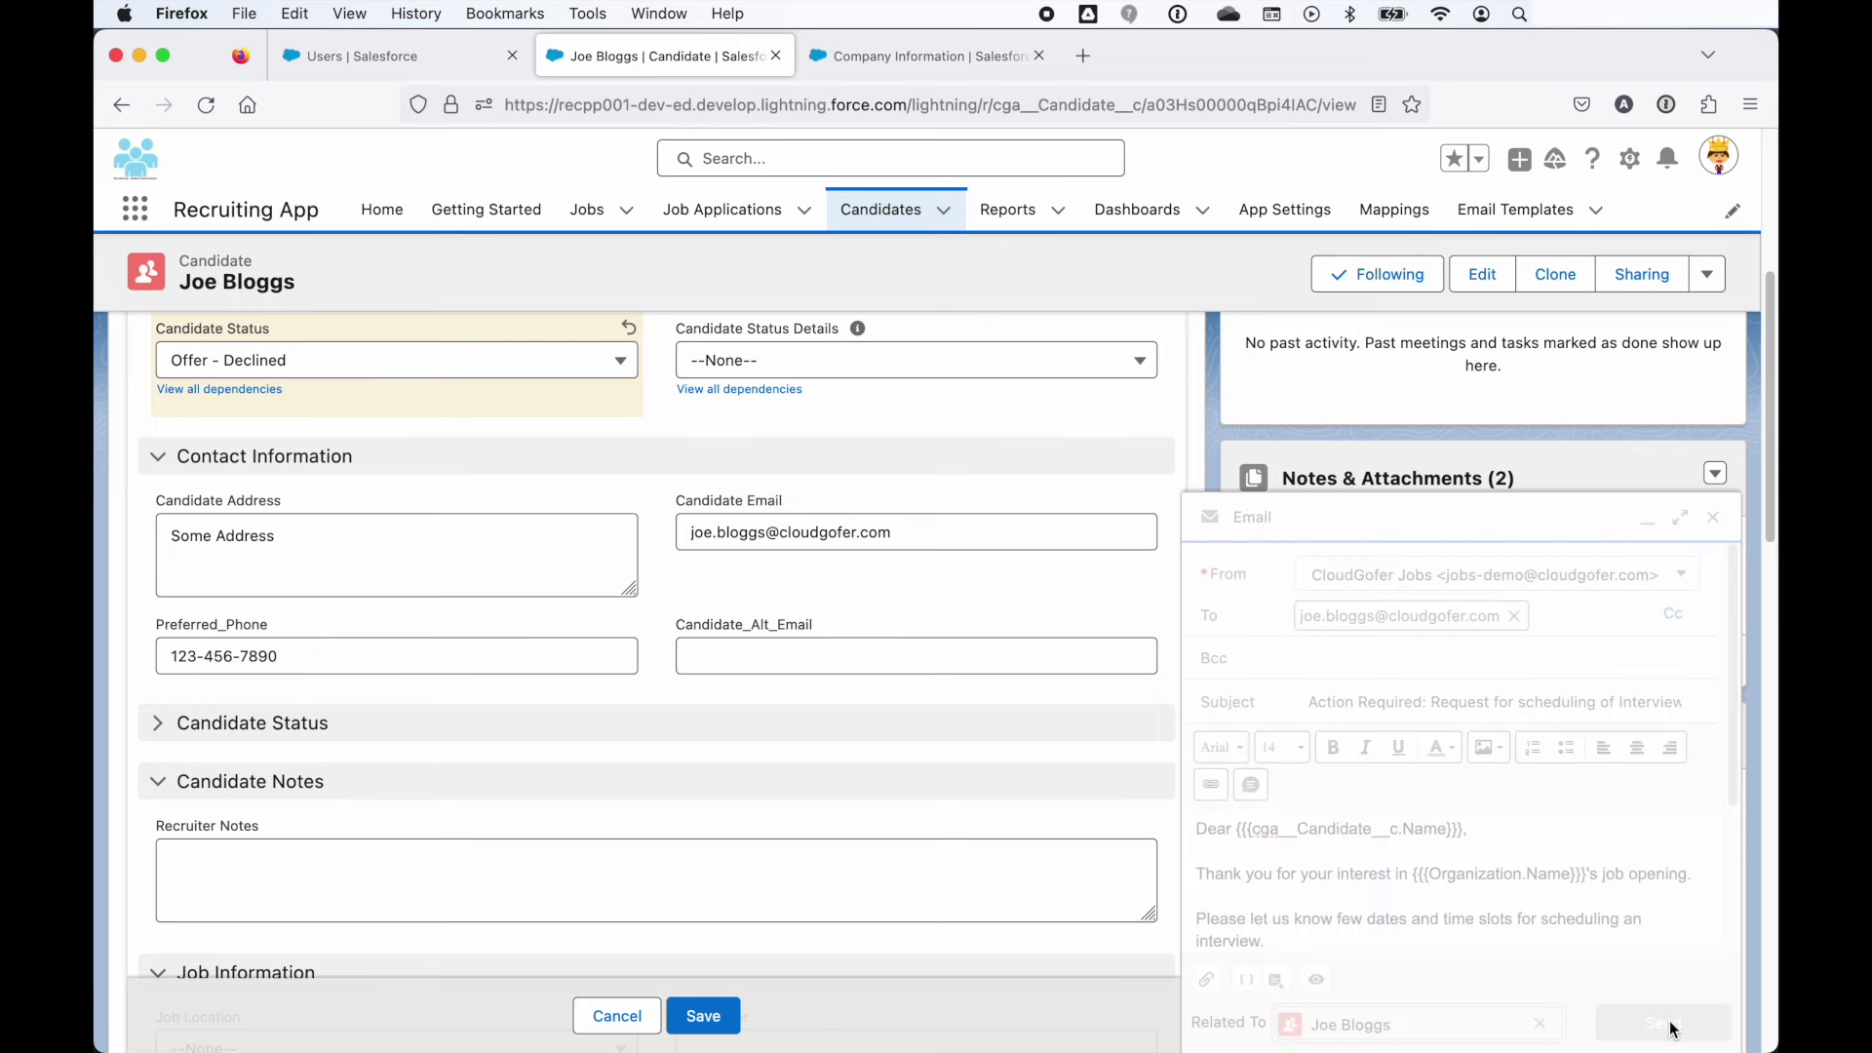
scroll(1651, 1007, up, 5)
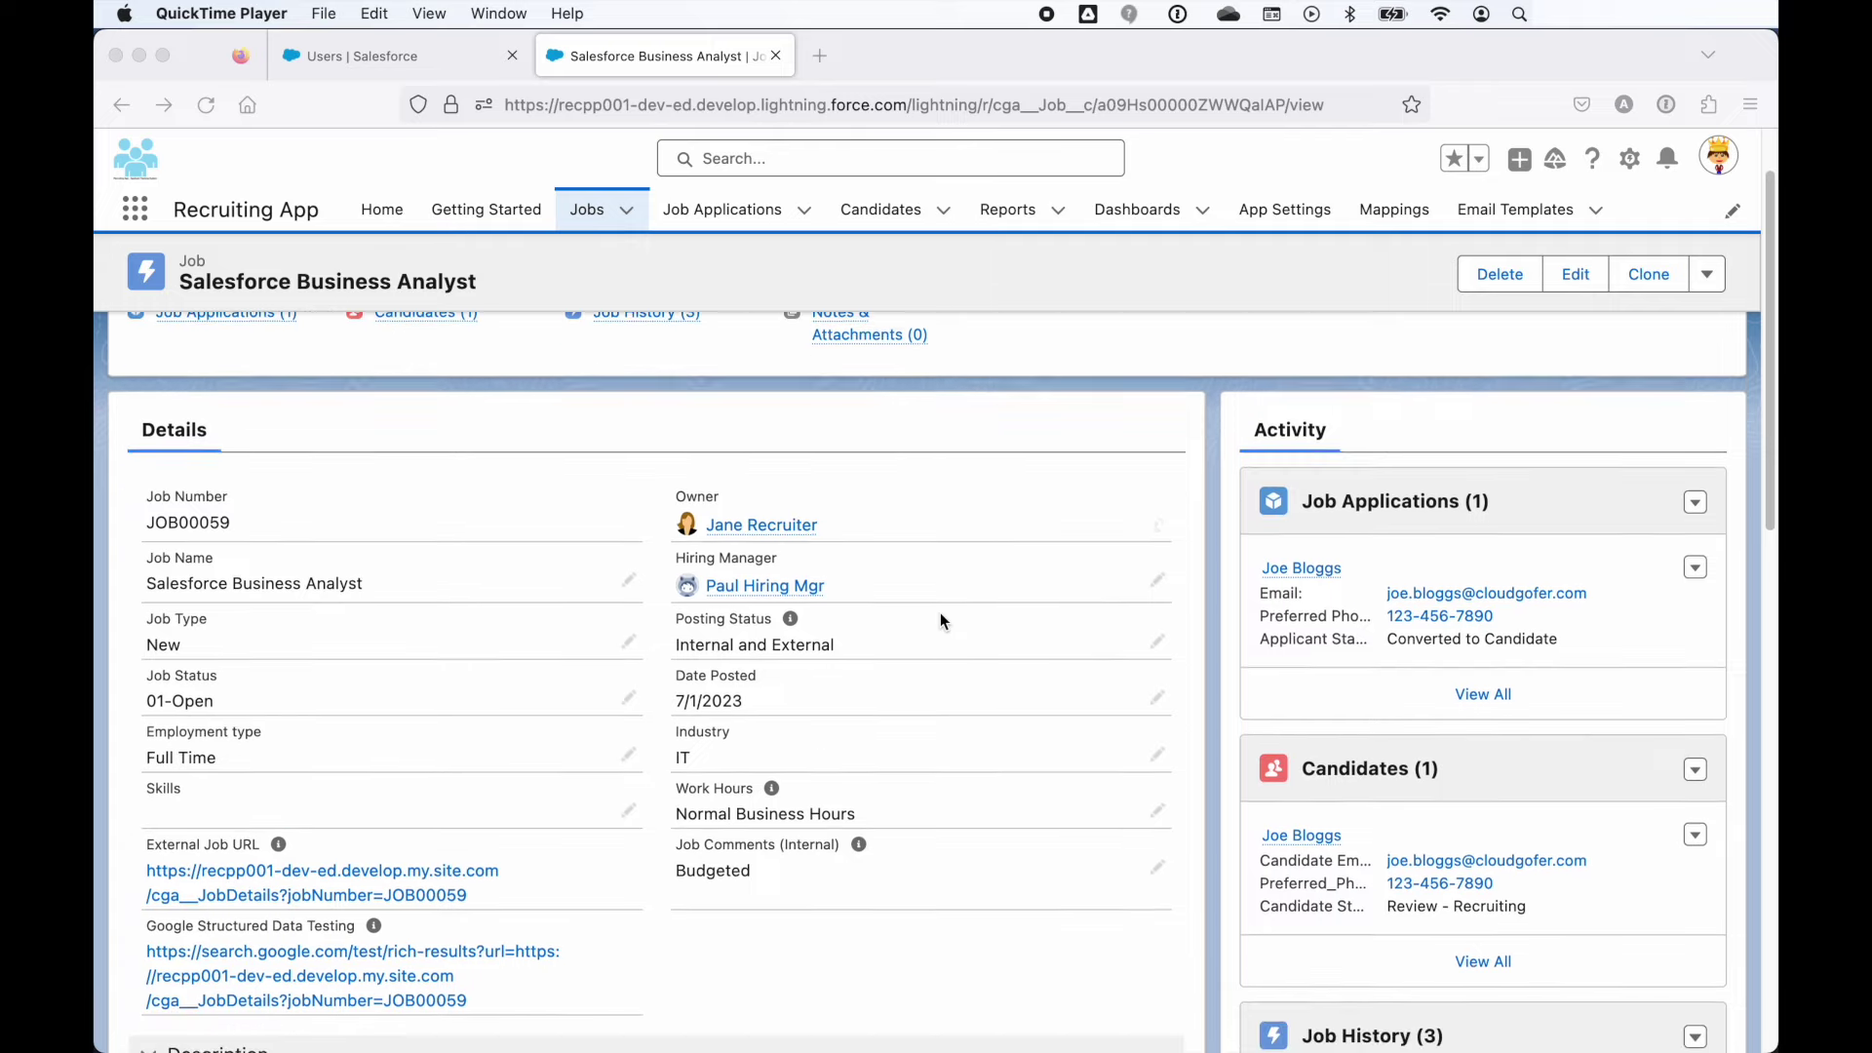
Run the Google structured data test linked in the Salesforce Business Analyst job record
scroll(942, 621, down, 3)
scroll(940, 620, down, 2)
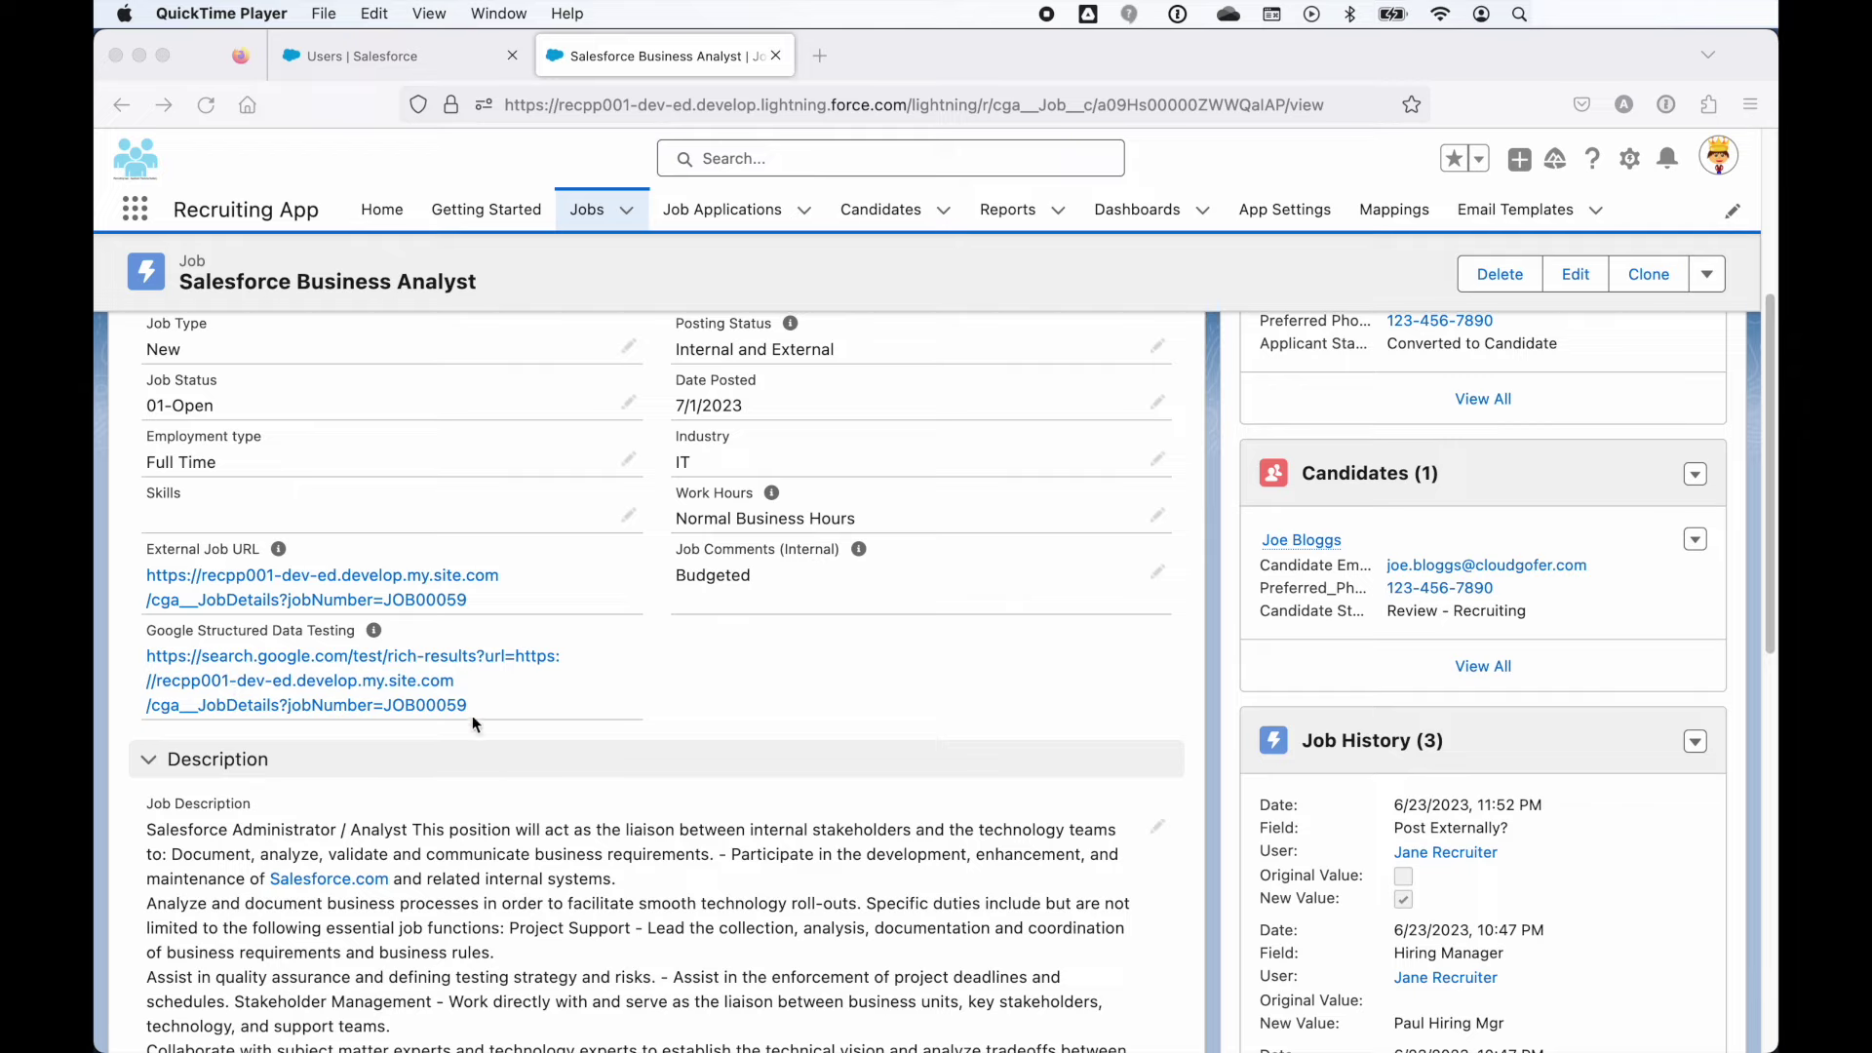
click(382, 696)
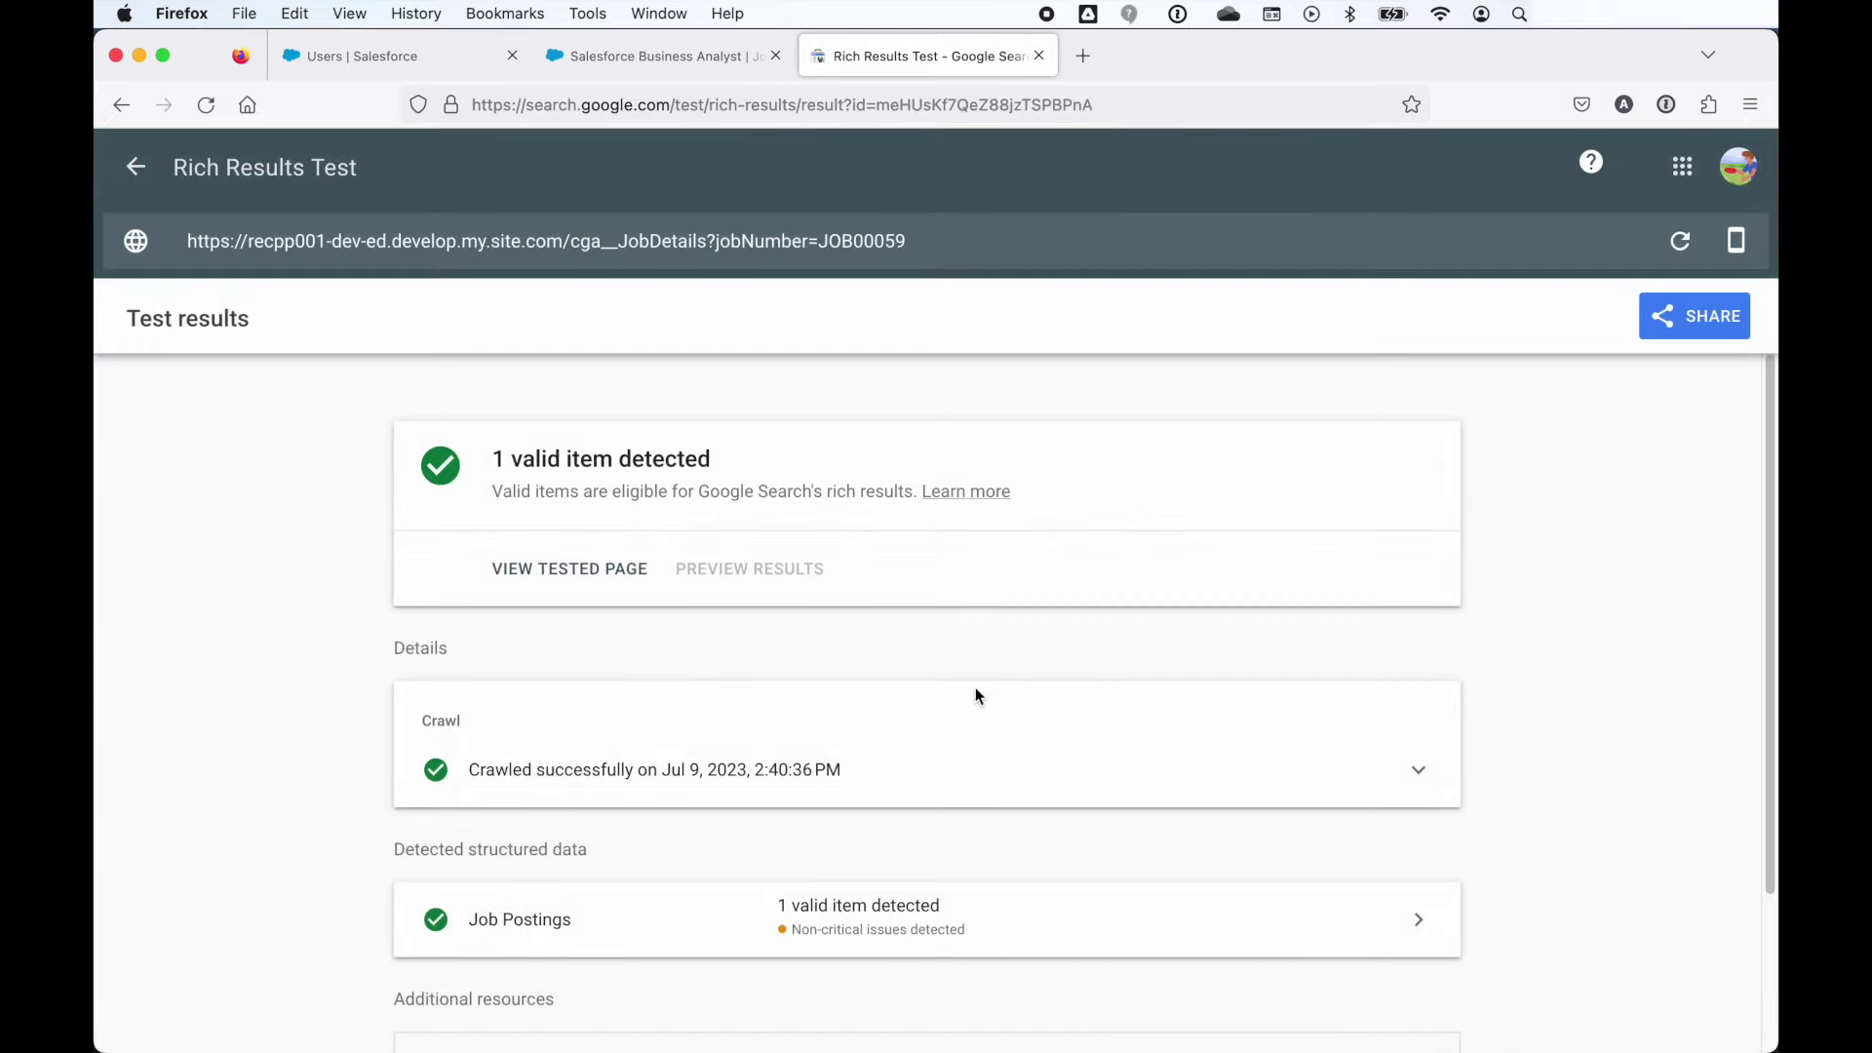
Review the job page's rich results test, including its expanded crawl details and the detected structured data
scroll(975, 688, down, 3)
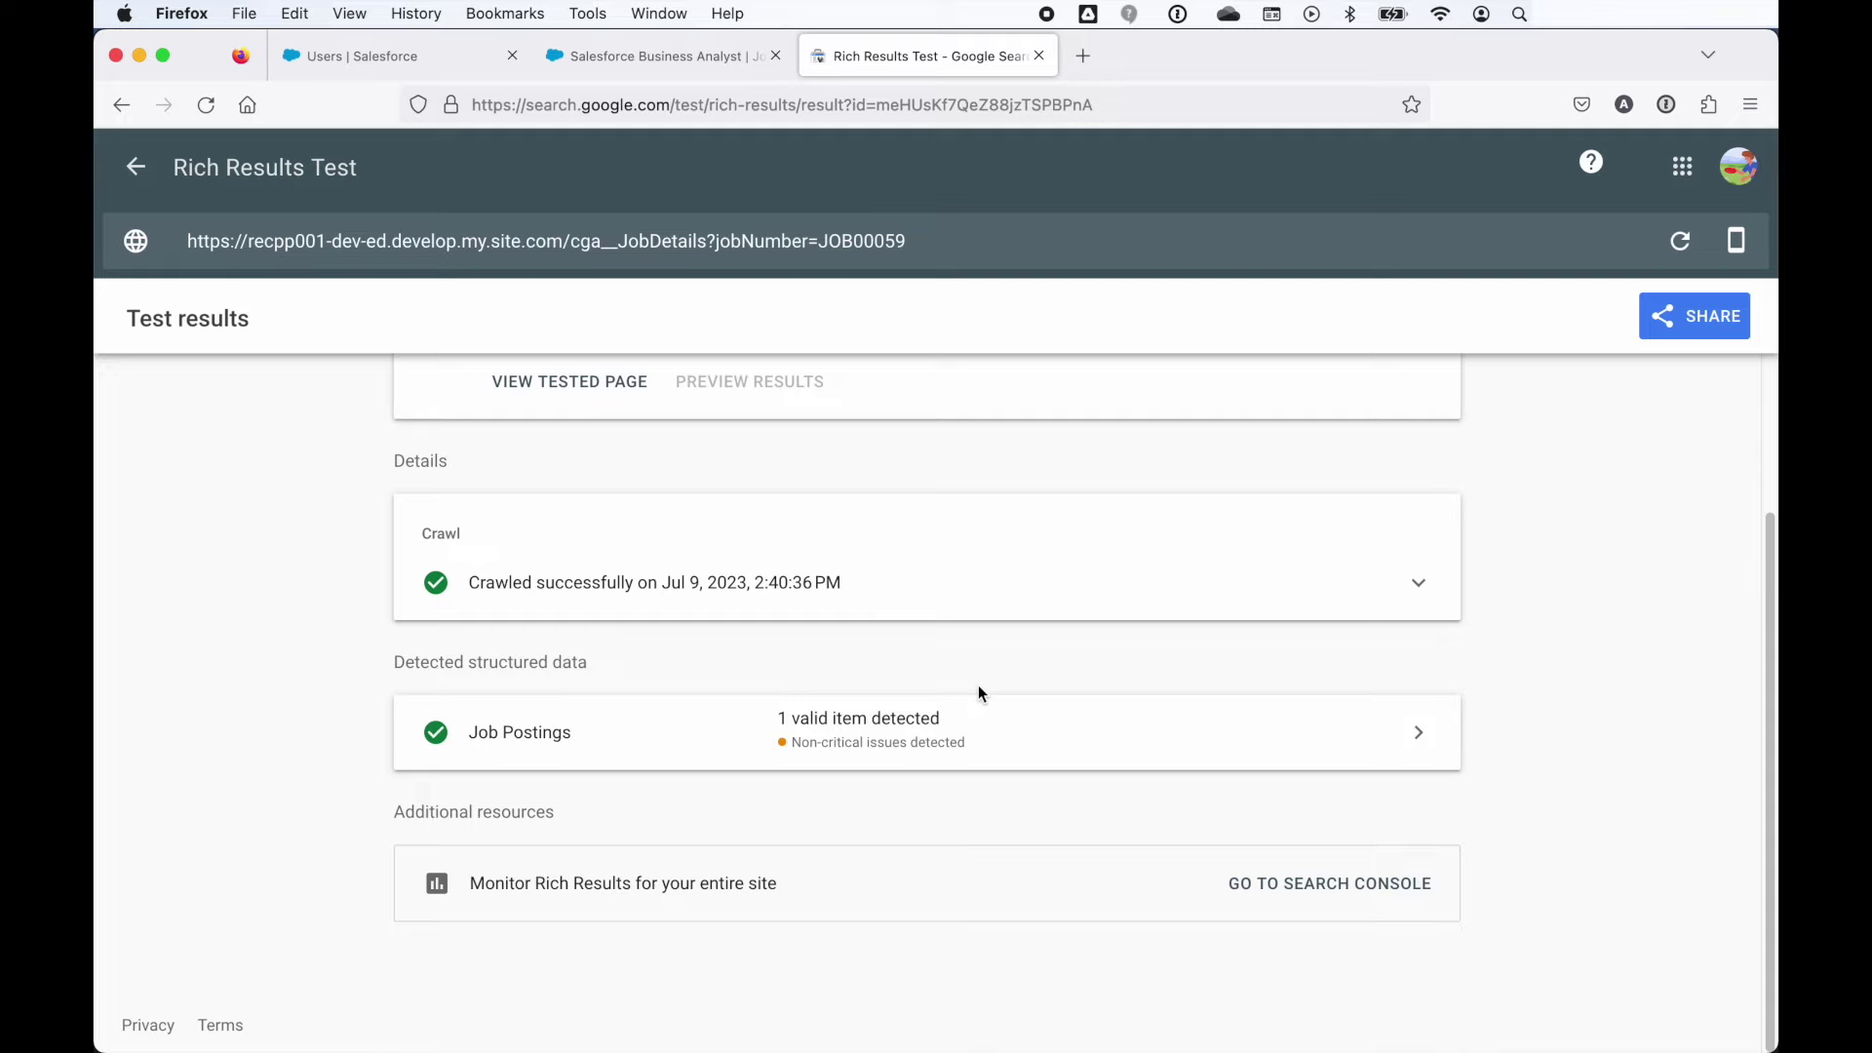
scroll(979, 685, up, 3)
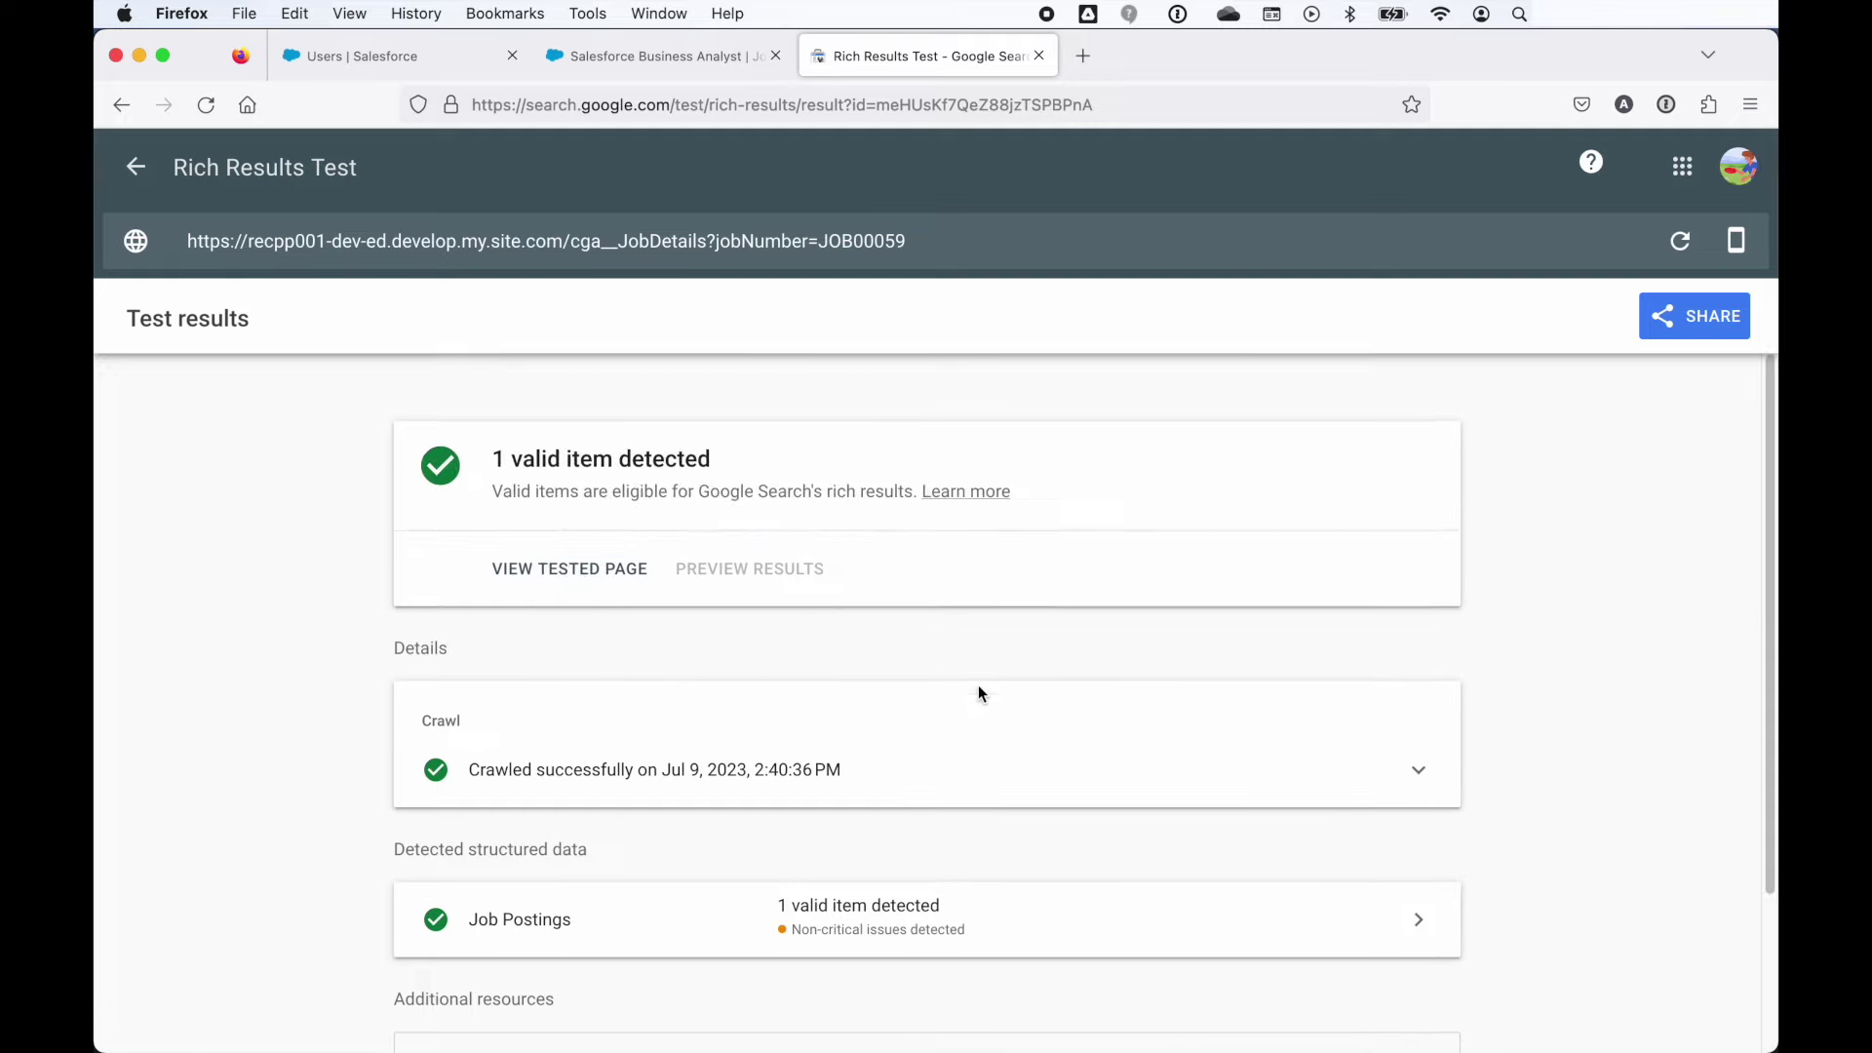
click(1404, 770)
scroll(1304, 757, down, 2)
scroll(1035, 696, down, 2)
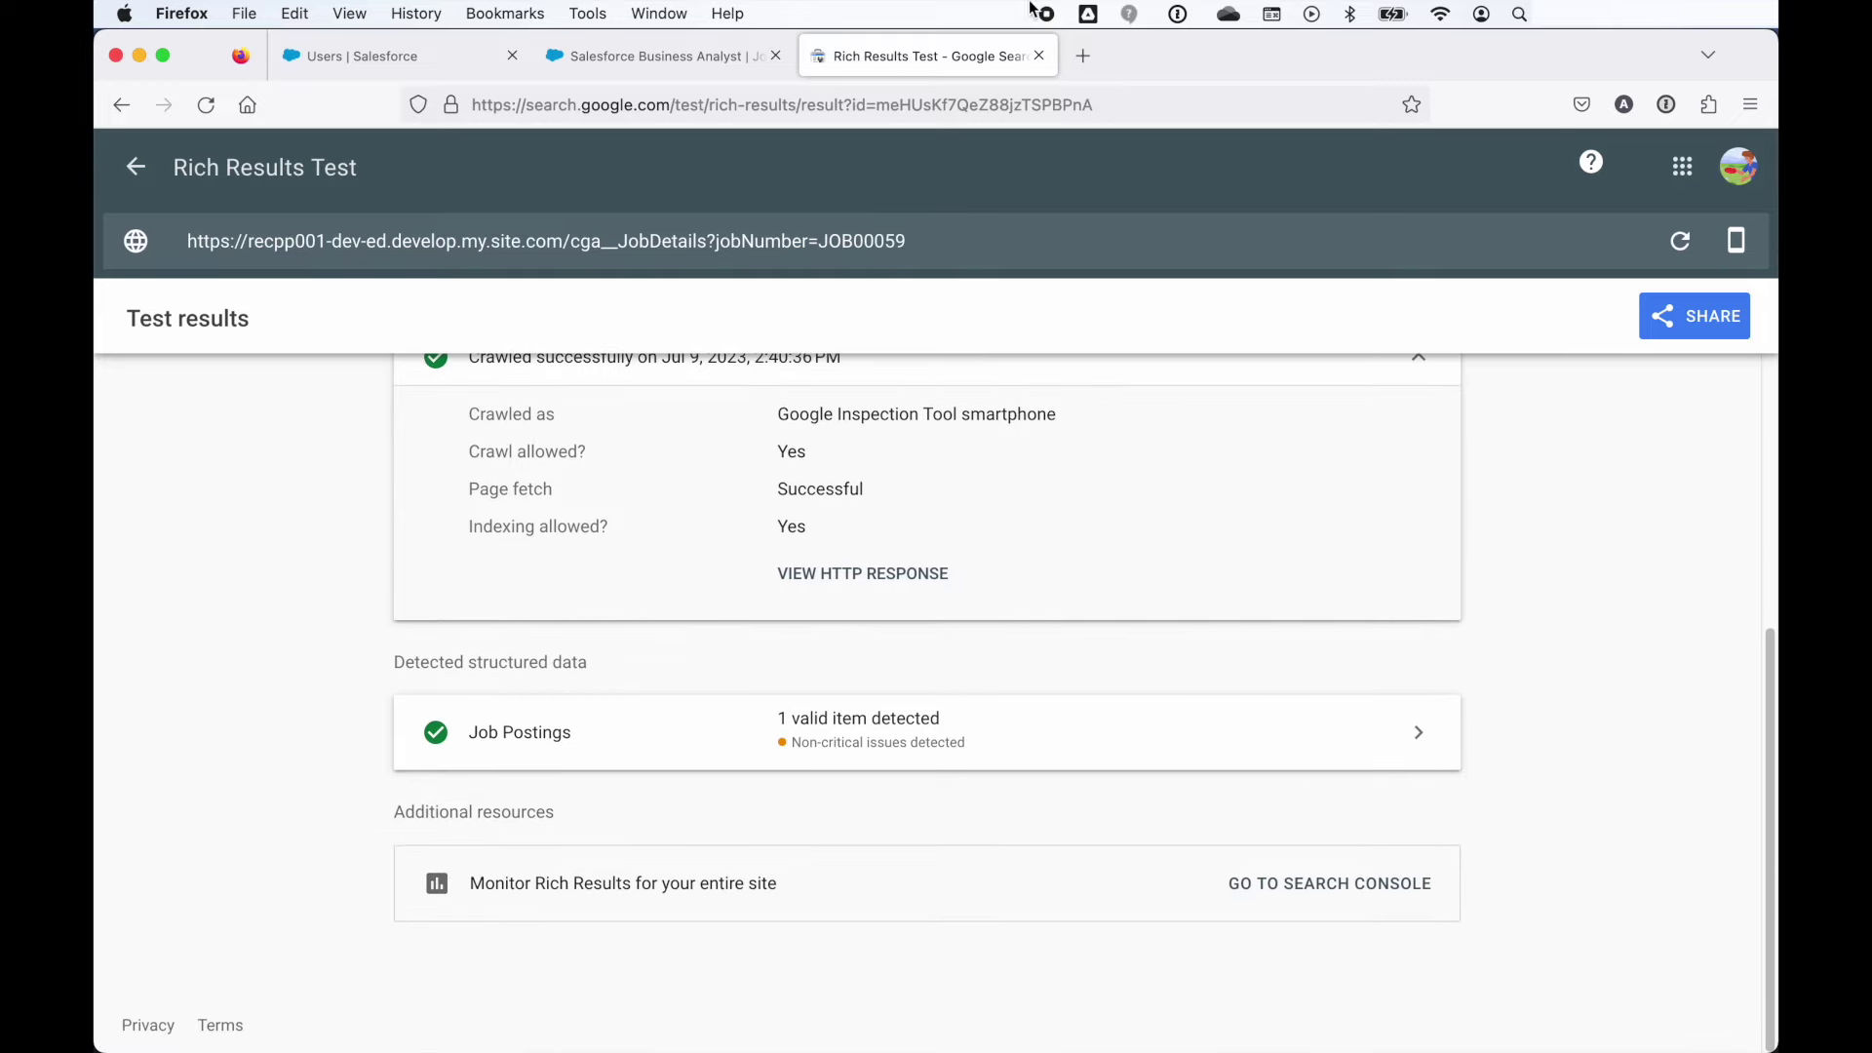
Review the Recruiting Dashboard Lightning charts for open jobs, active candidates, interviews and job applications
click(663, 57)
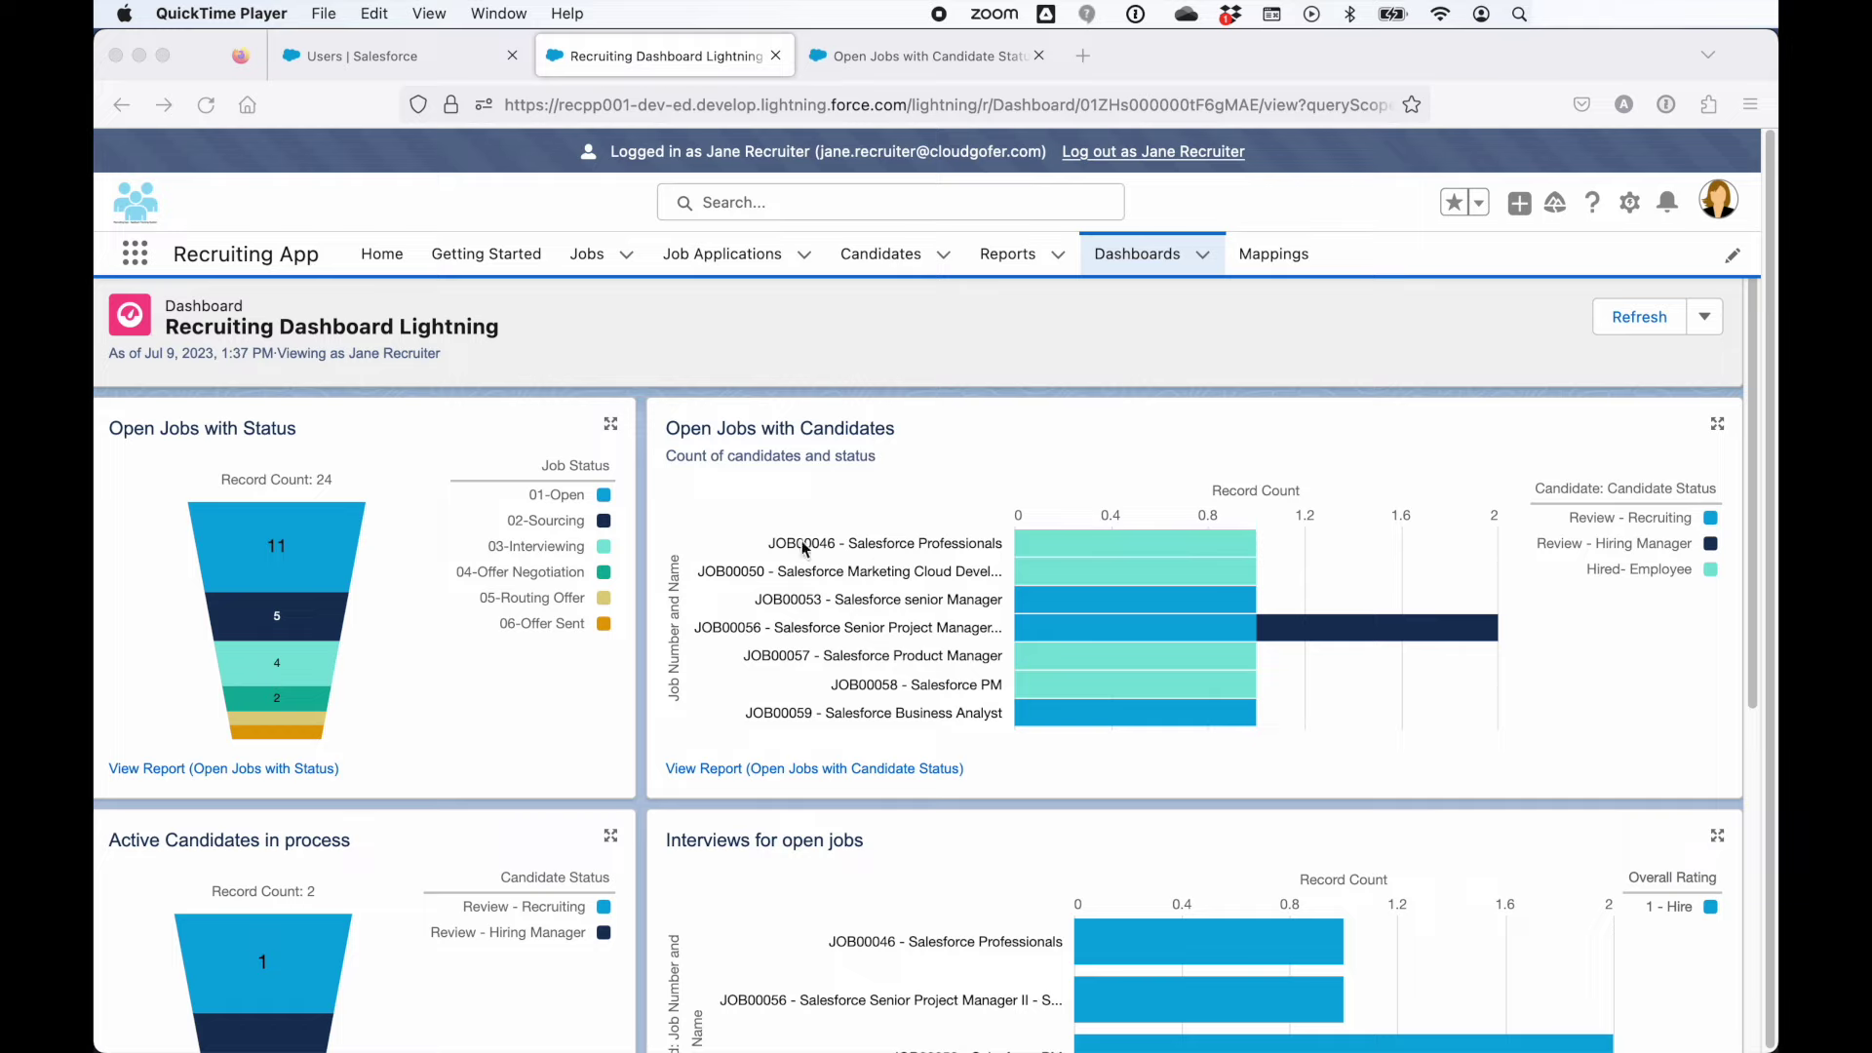
scroll(426, 658, down, 3)
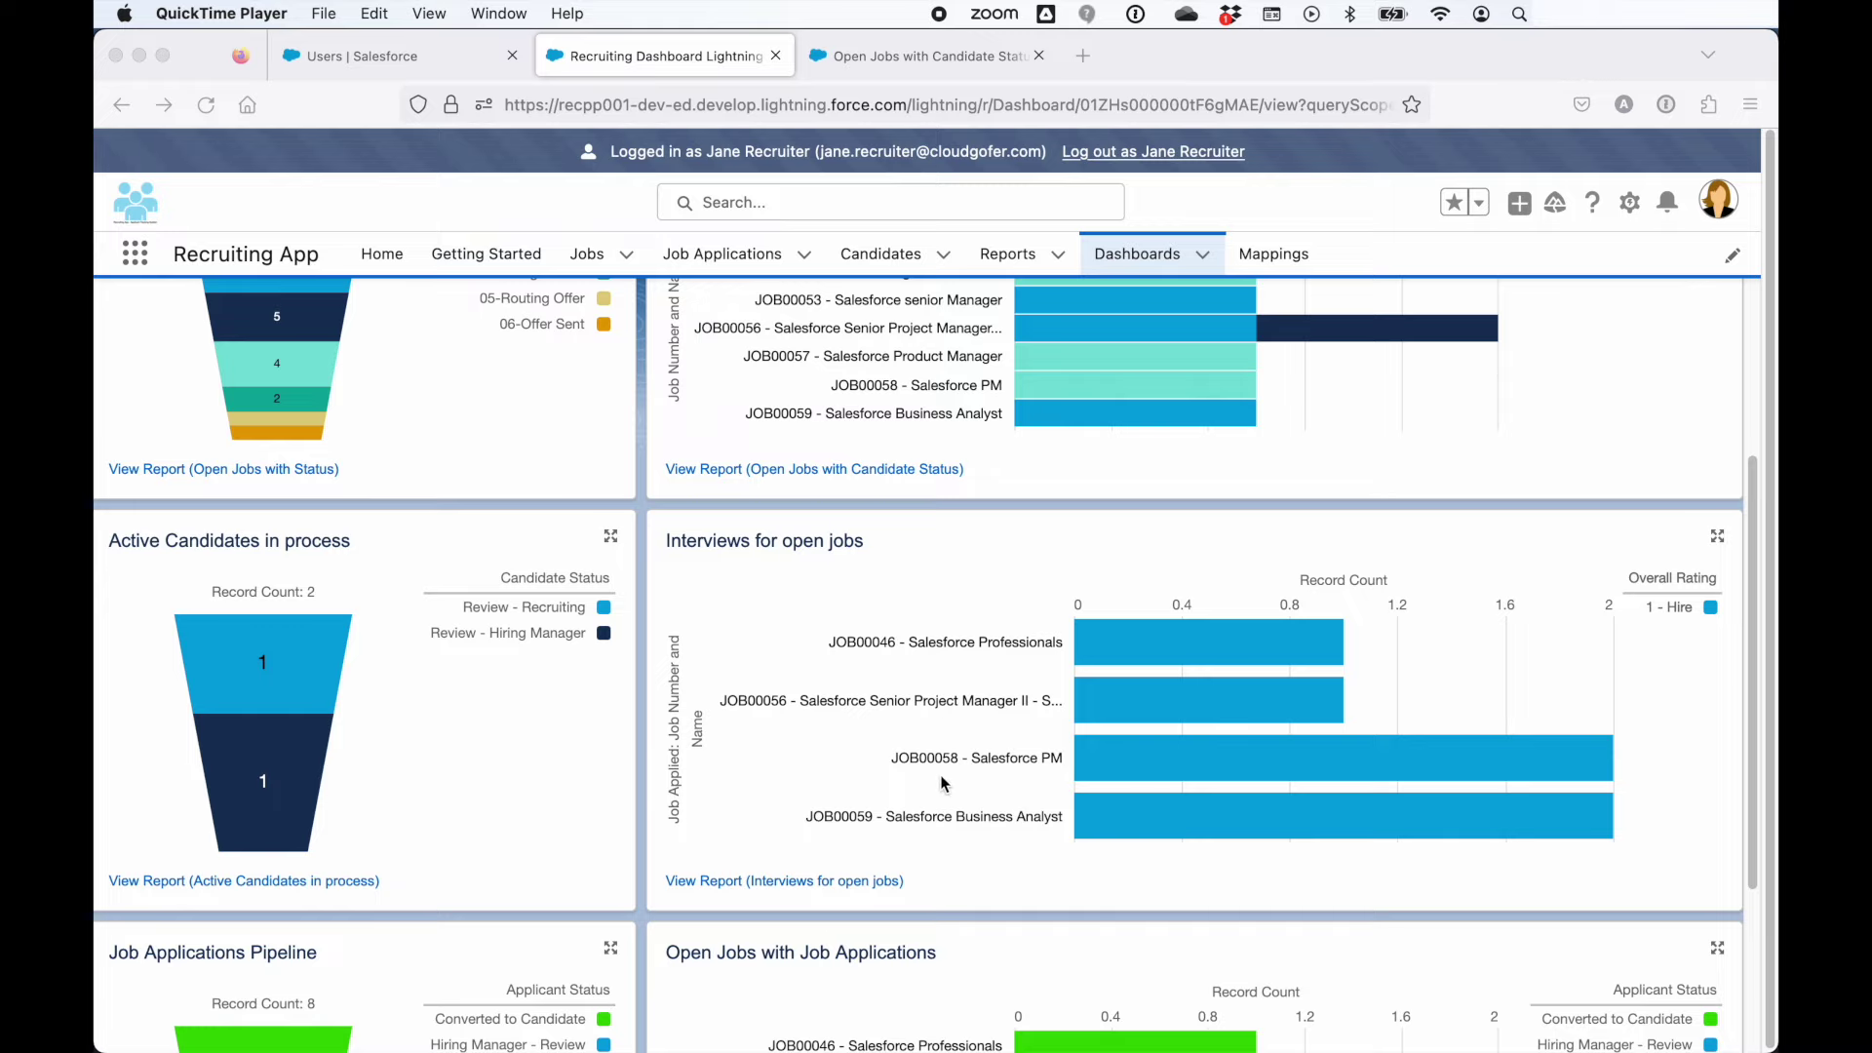
scroll(944, 783, down, 5)
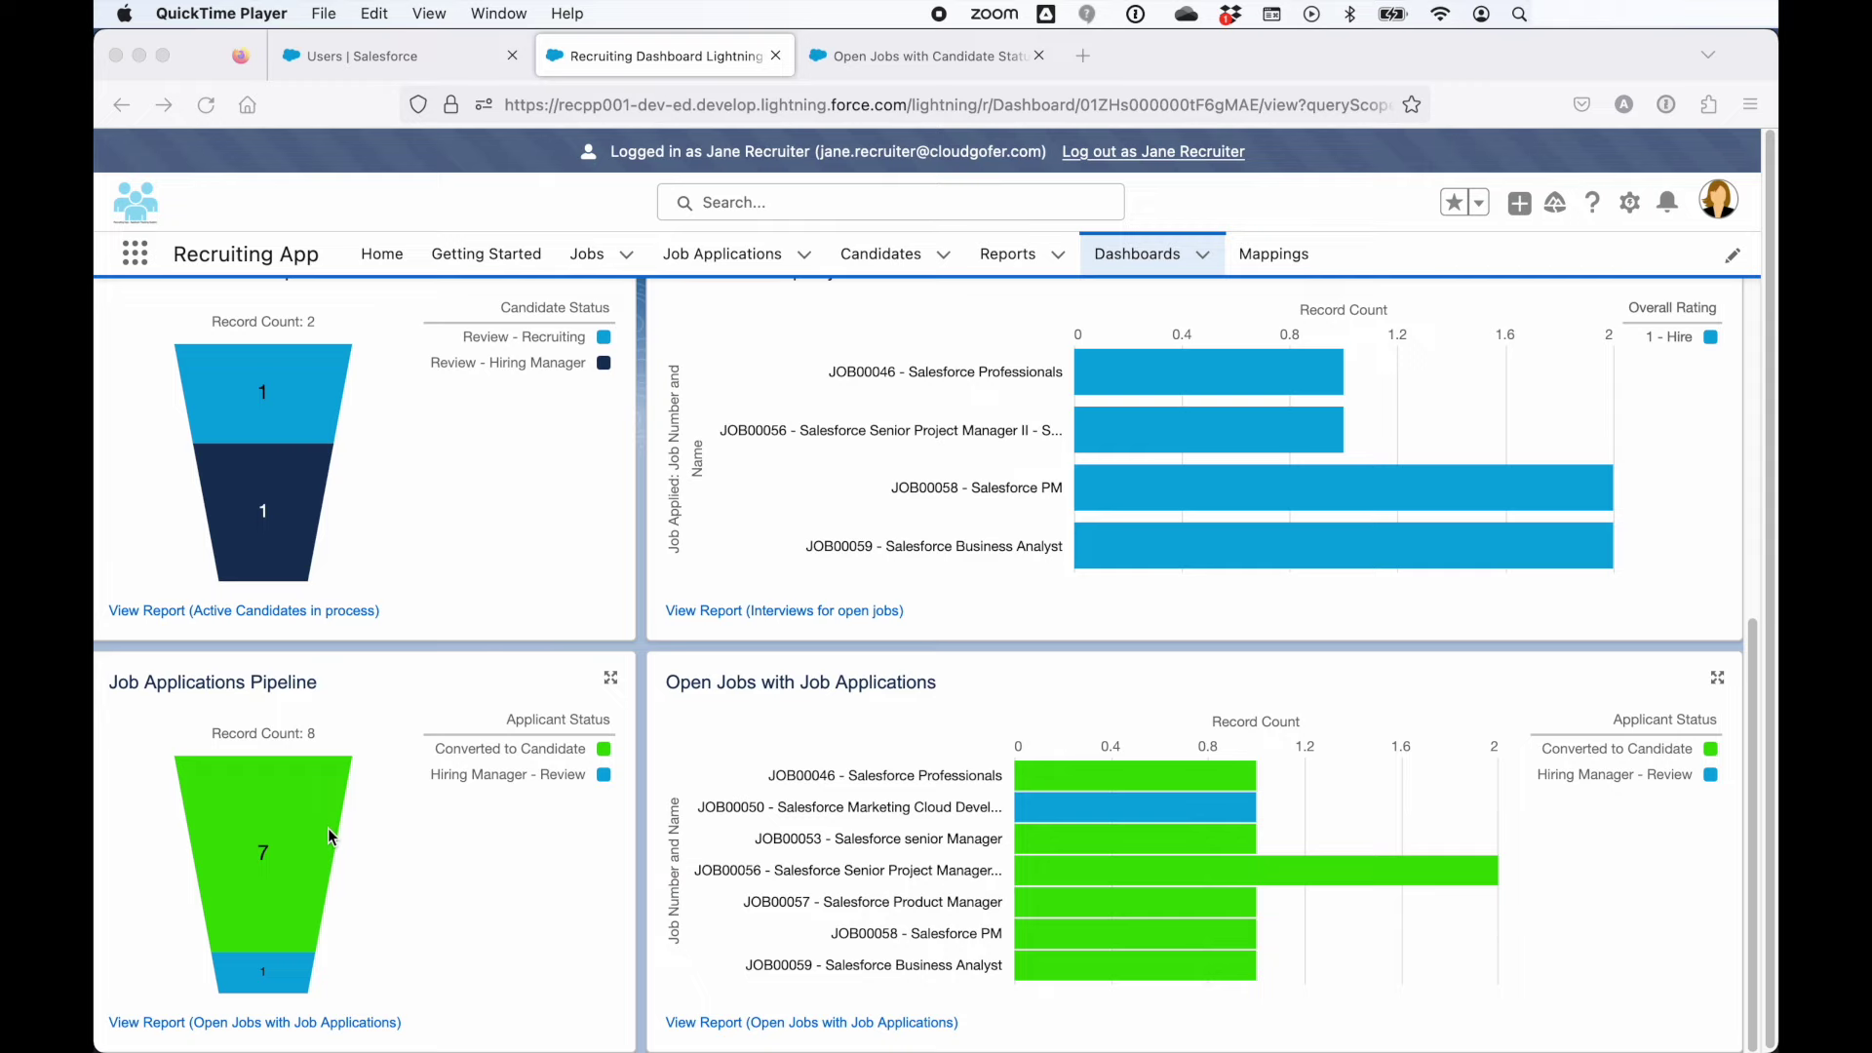
scroll(1189, 849, down, 1)
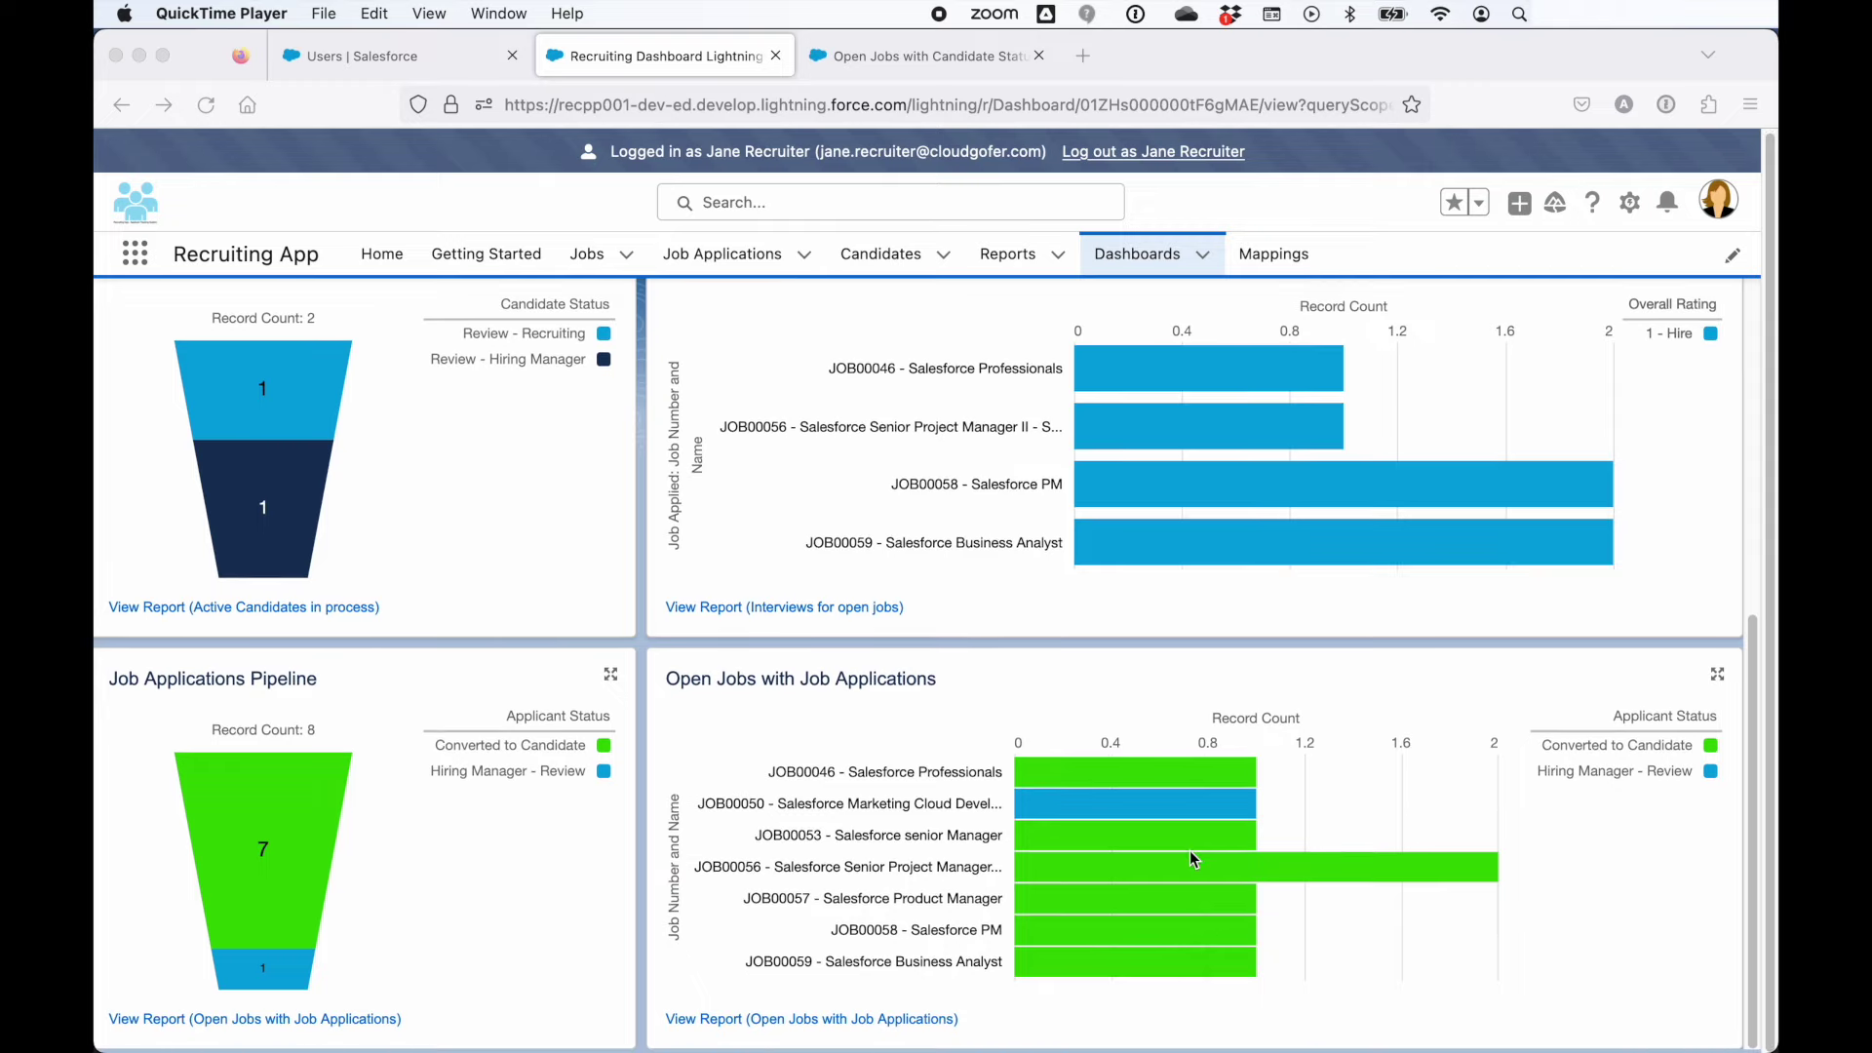